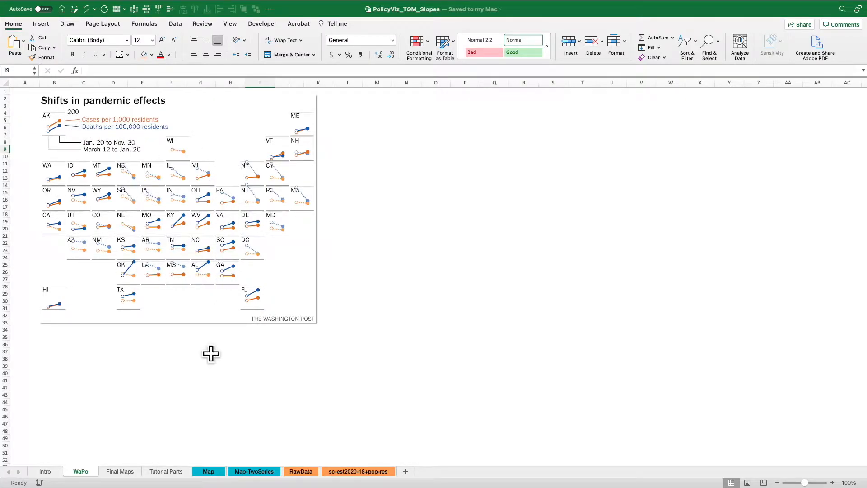
# Look through the Final Maps, Tutorial Parts, Map and Map-TwoSeries sheets to see how the workbook is laid out.
pyautogui.click(120, 471)
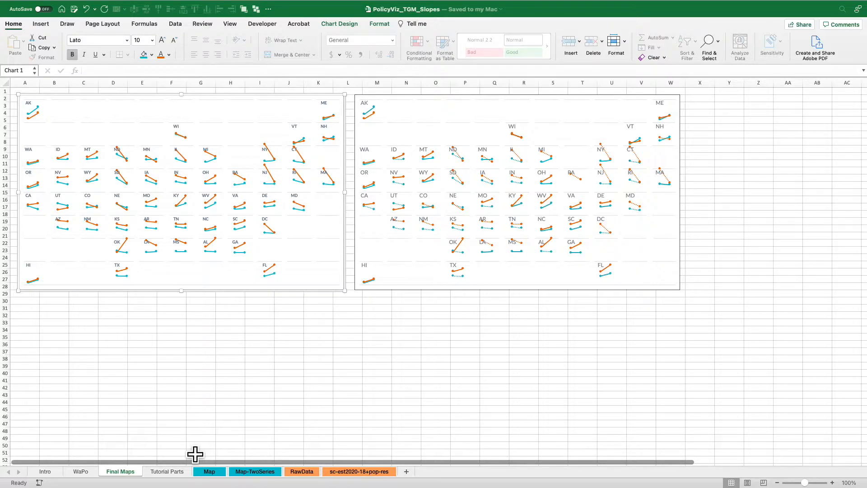
pyautogui.click(170, 474)
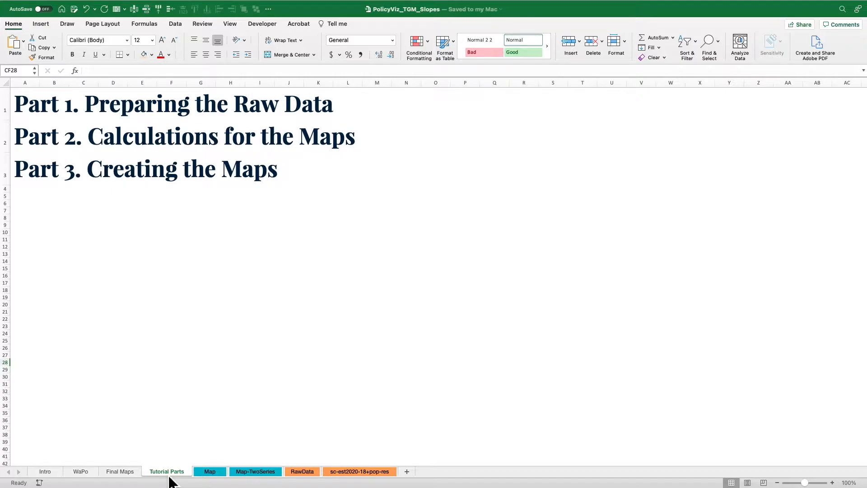
pyautogui.click(209, 475)
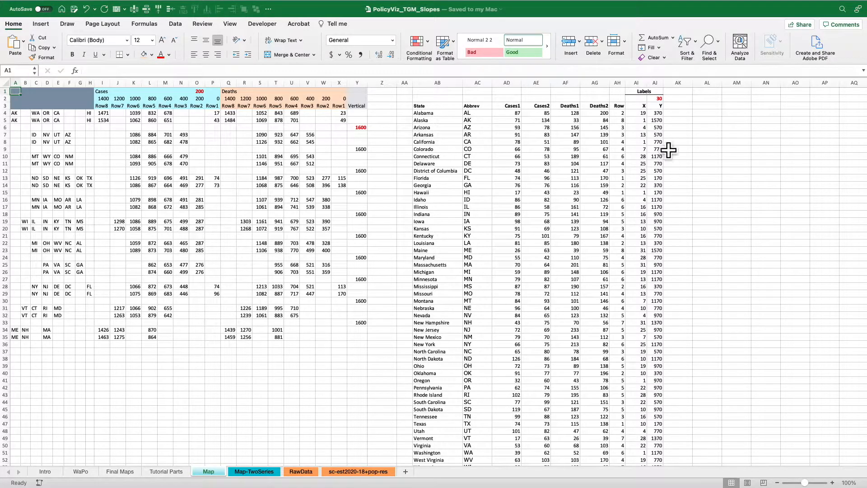
pyautogui.click(265, 474)
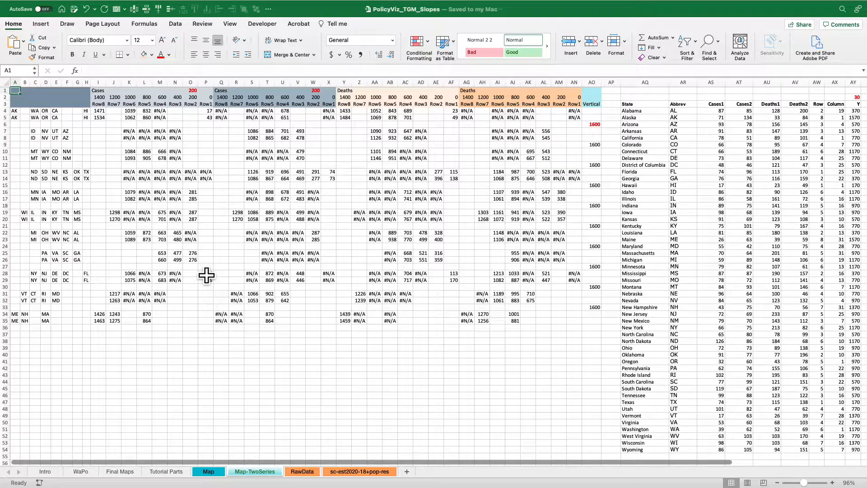
# Examine the downloaded data in the date through Year columns of the RawData sheet.
pyautogui.click(303, 473)
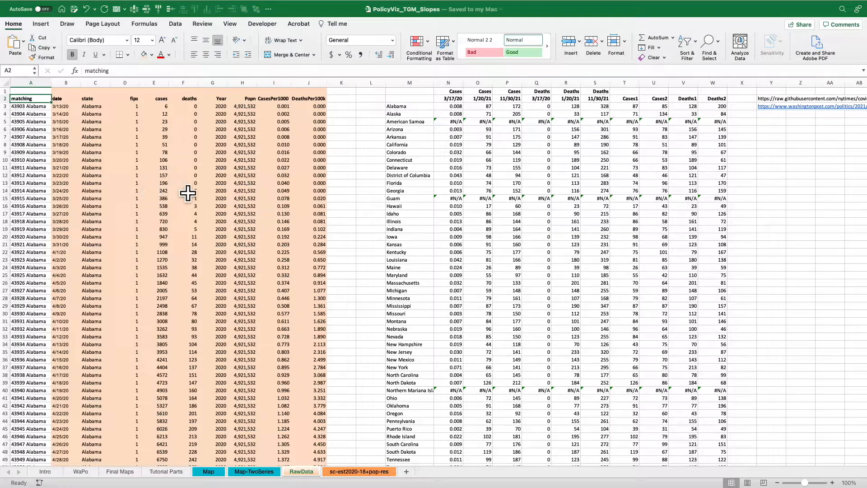
pyautogui.click(75, 91)
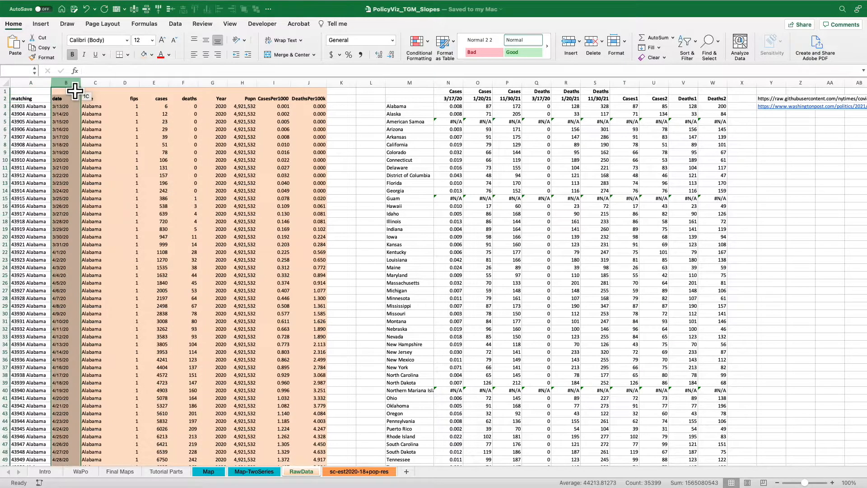
pyautogui.moveTo(76, 90); pyautogui.dragTo(226, 94)
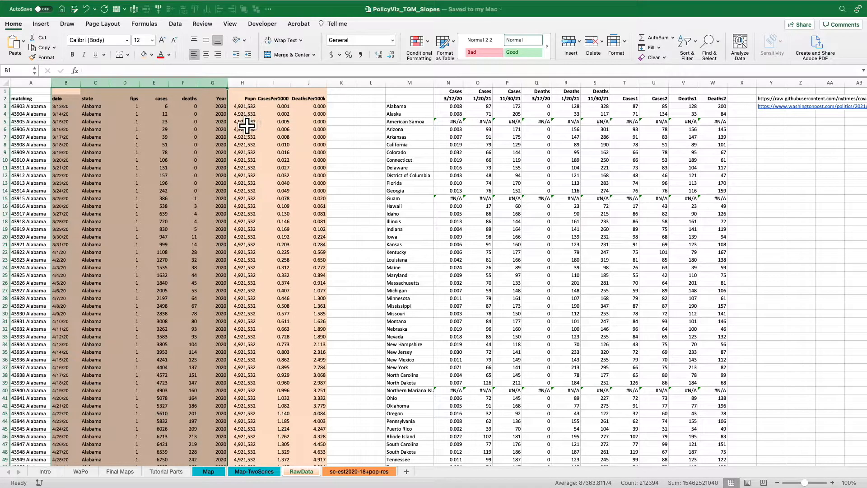
# Inspect the POPESTIMATE2020 and POPEST18PLUS2020 columns on the sc-est2020-18+pop-res sheet.
pyautogui.click(355, 471)
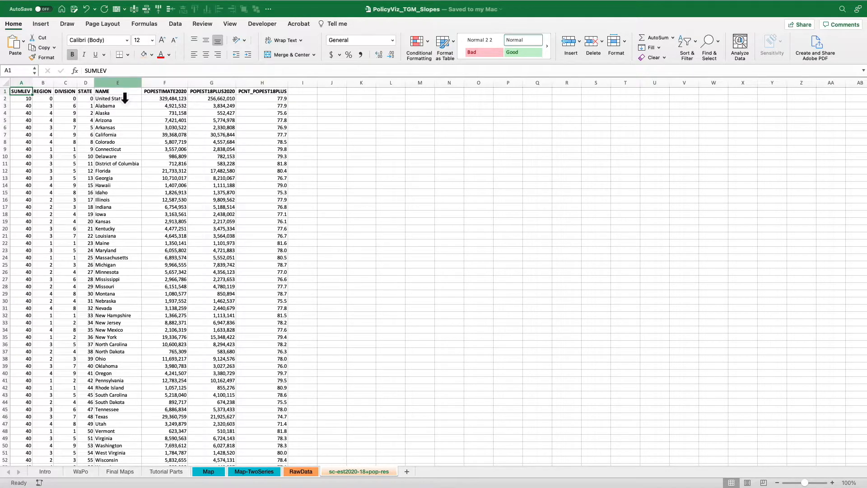
pyautogui.click(177, 92)
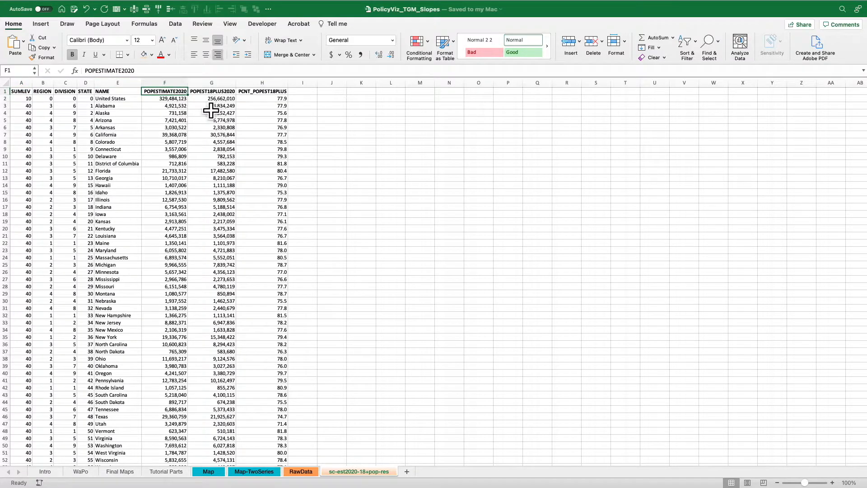
pyautogui.press('Right')
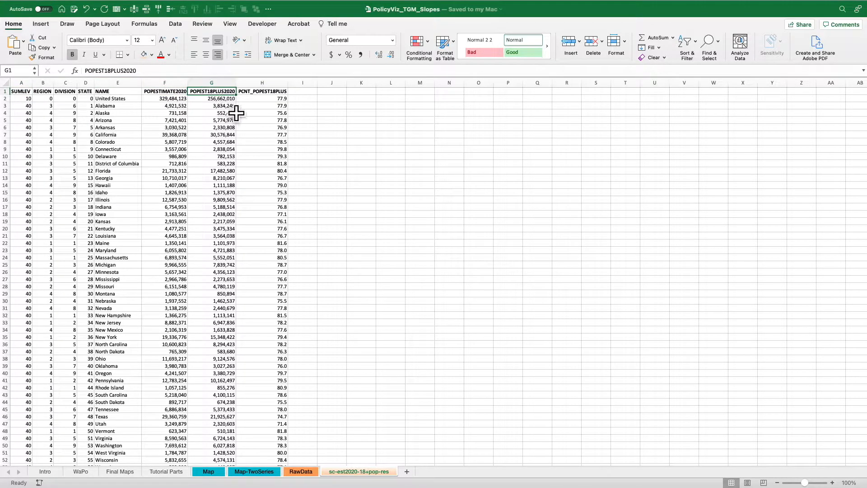
pyautogui.click(177, 83)
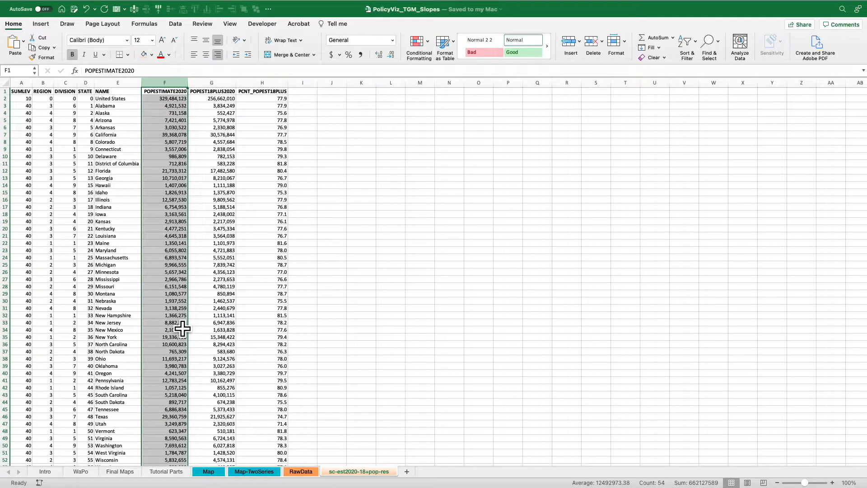
# Inspect each argument of the VLOOKUP formula that fills the Popn column on the RawData sheet.
pyautogui.click(301, 472)
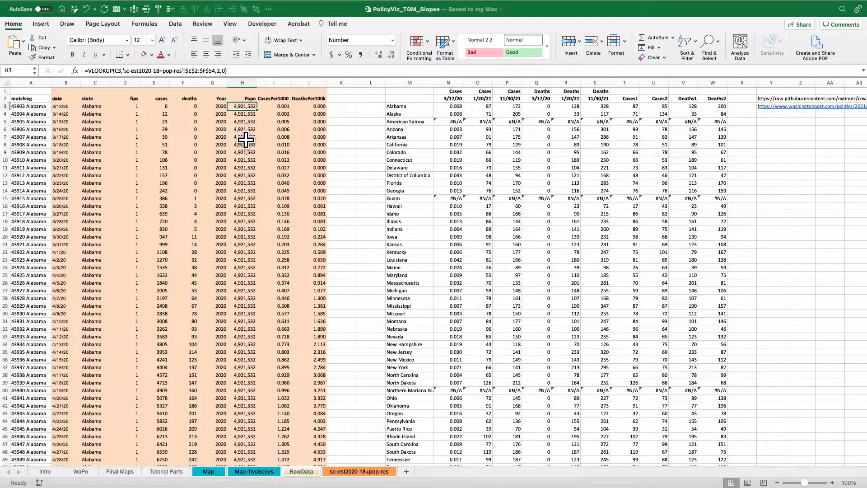
pyautogui.click(142, 71)
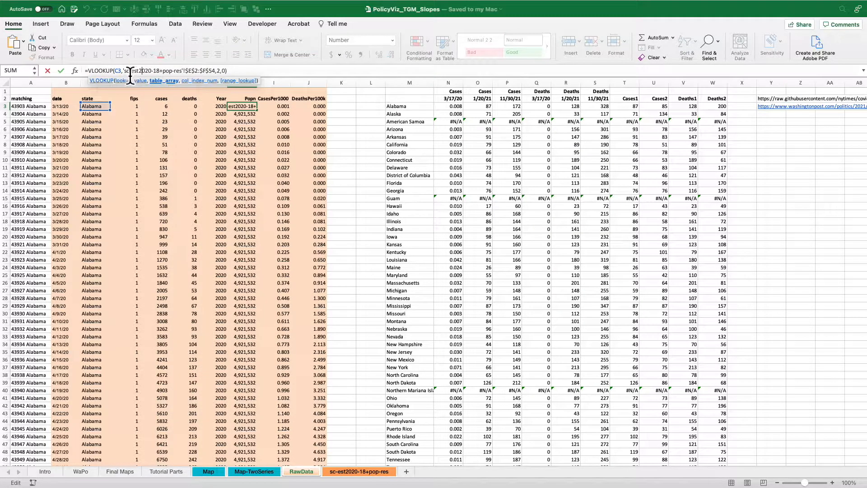
pyautogui.moveTo(128, 76); pyautogui.dragTo(205, 77)
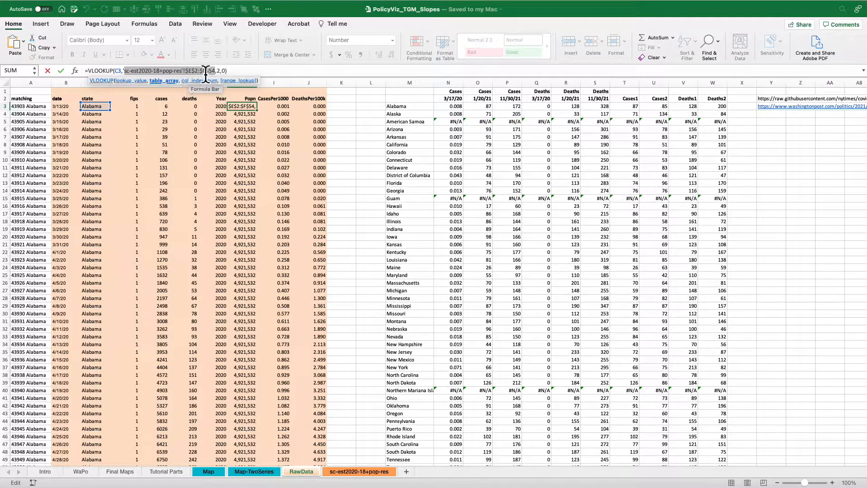
pyautogui.click(228, 80)
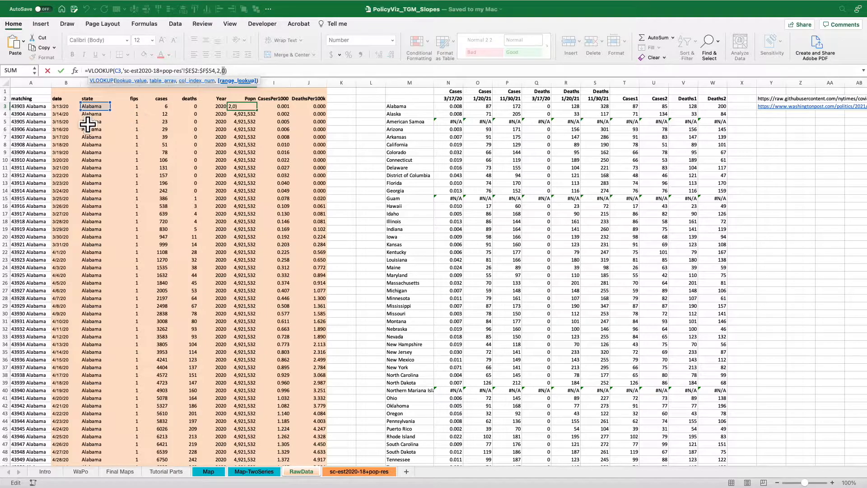
pyautogui.press('Return')
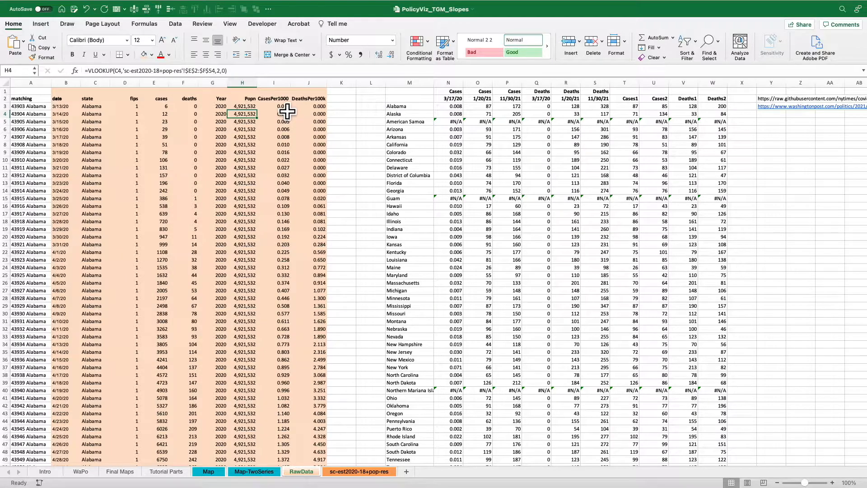
# Check the formulas in row 4 of the CasesPer1000 and DeathsPer100k columns.
pyautogui.click(286, 115)
pyautogui.click(167, 74)
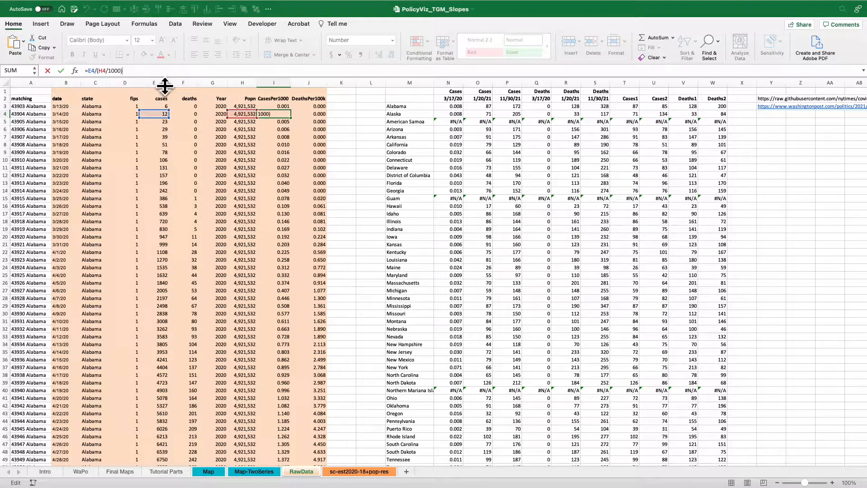
pyautogui.press('Tab')
pyautogui.click(159, 73)
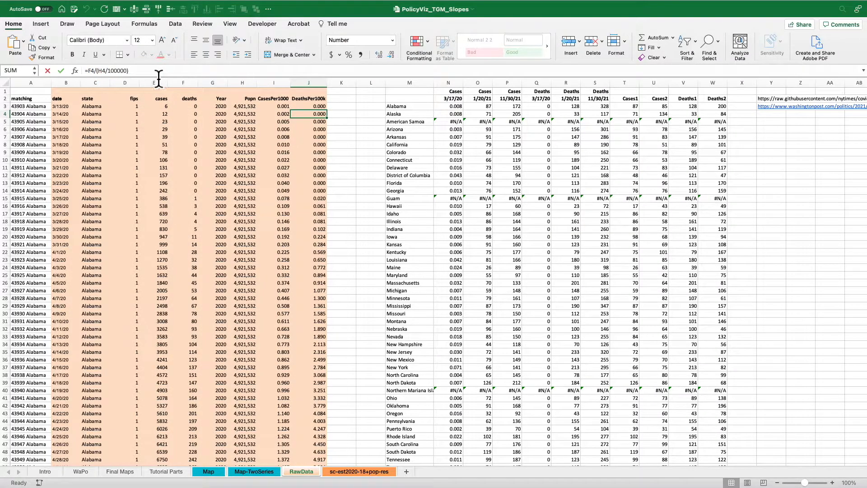
# Review the extent of the raw data from the date through DeathsPer100k columns, down to its last row and back.
pyautogui.moveTo(66, 83); pyautogui.dragTo(318, 87)
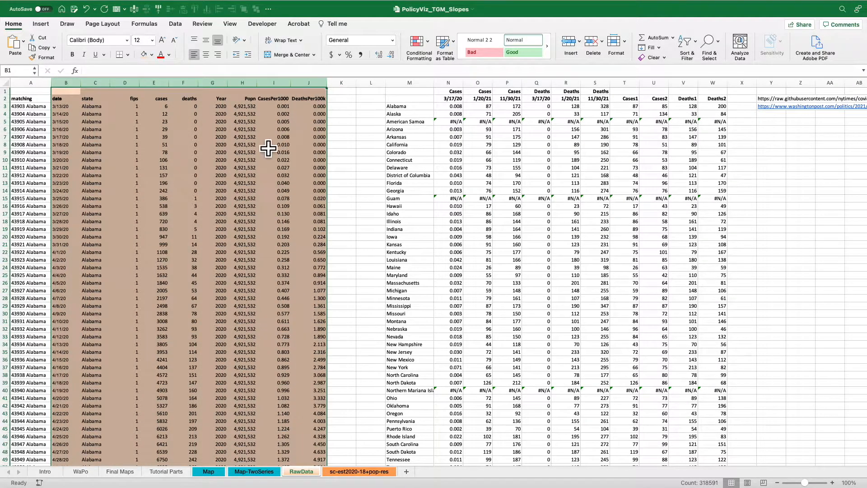
pyautogui.click(251, 139)
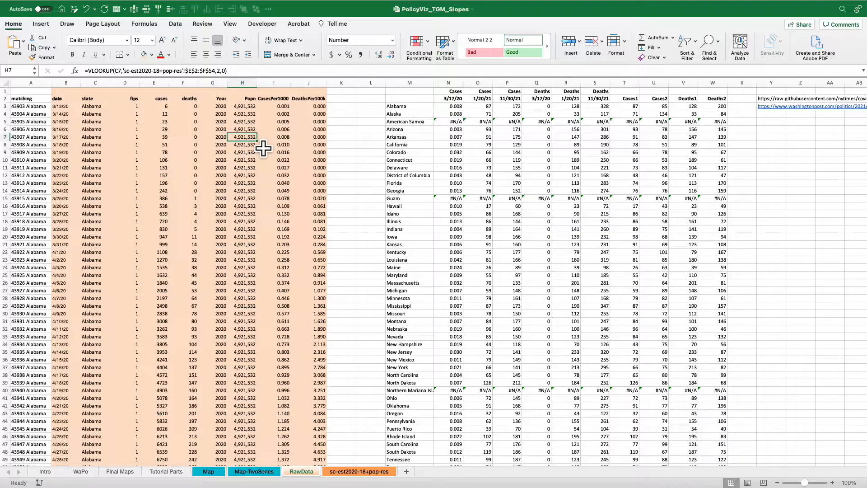
pyautogui.click(75, 114)
pyautogui.hotkey('ctrl', 'Down')
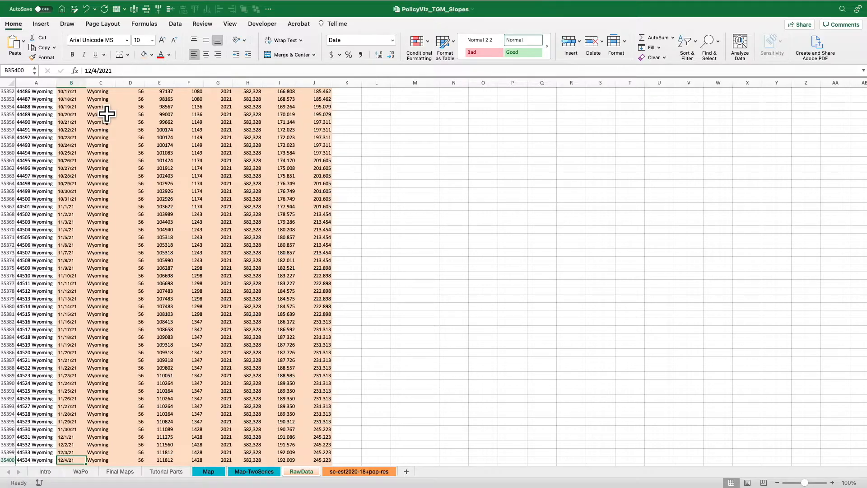
pyautogui.hotkey('ctrl', 'Up')
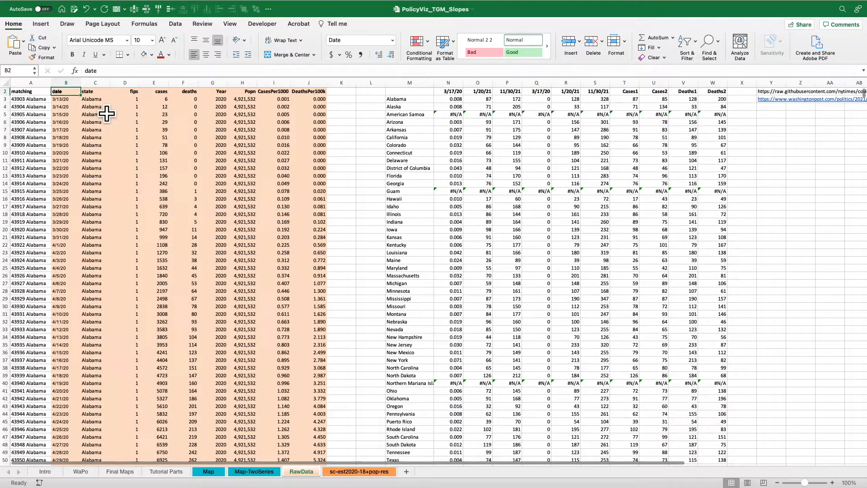
# Try 11/17/2020 as the first Cases date in N2 of the state table, and undo the change.
pyautogui.moveTo(454, 92); pyautogui.dragTo(511, 91)
pyautogui.scroll(1, 528, 105)
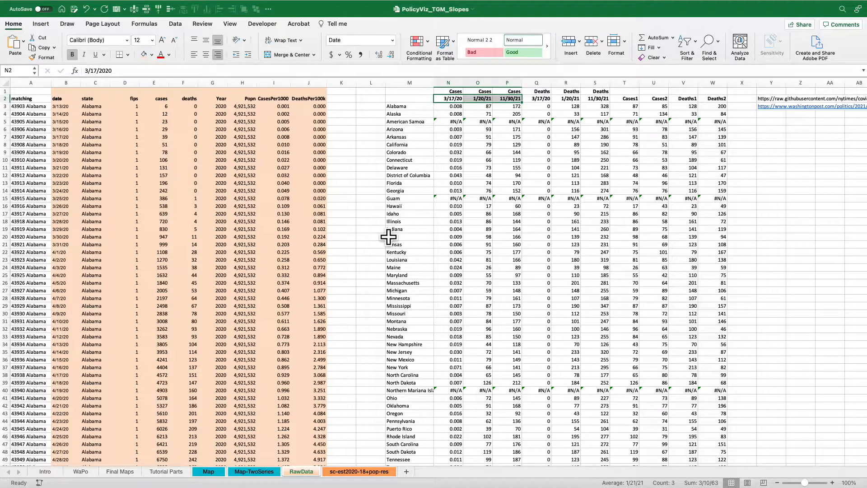
pyautogui.click(454, 99)
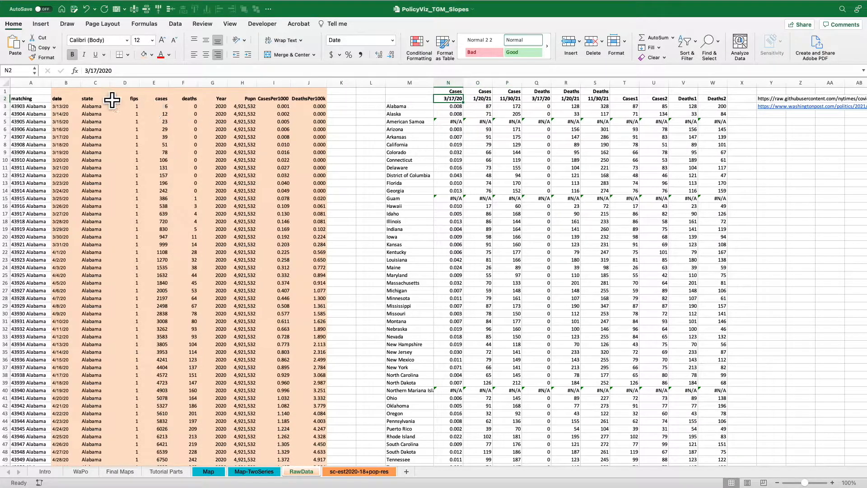
pyautogui.click(90, 72)
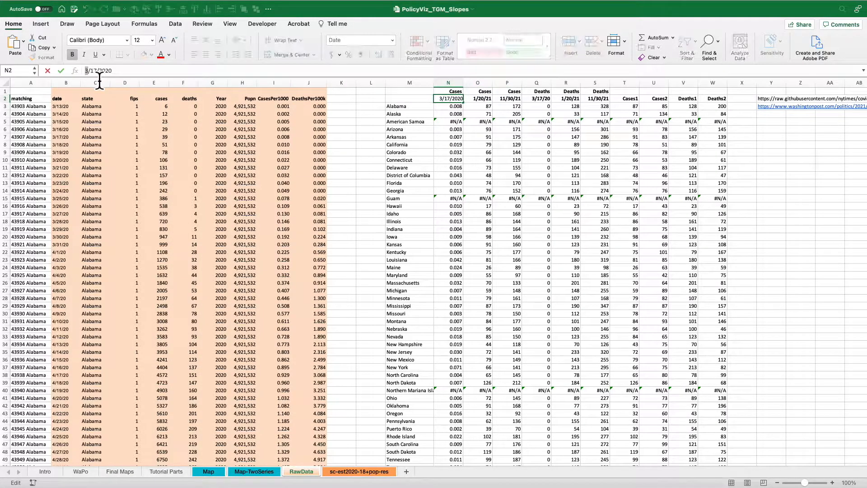
pyautogui.write('11')
pyautogui.press('Return')
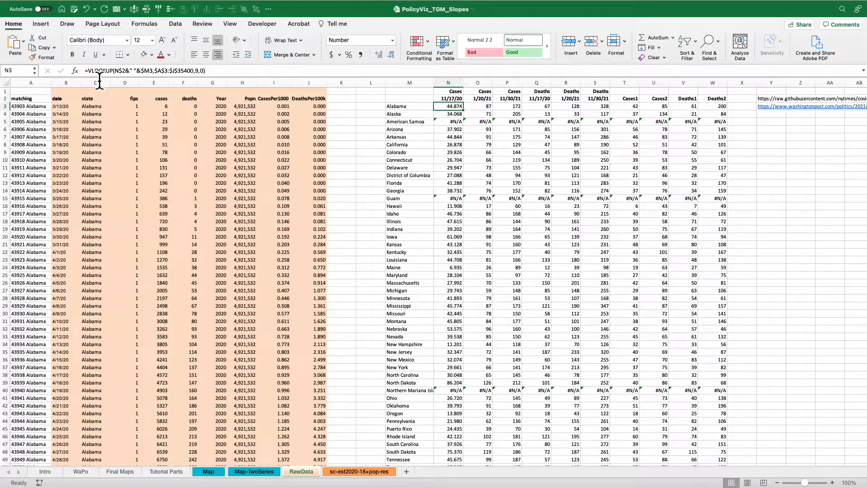
pyautogui.press('super+z')
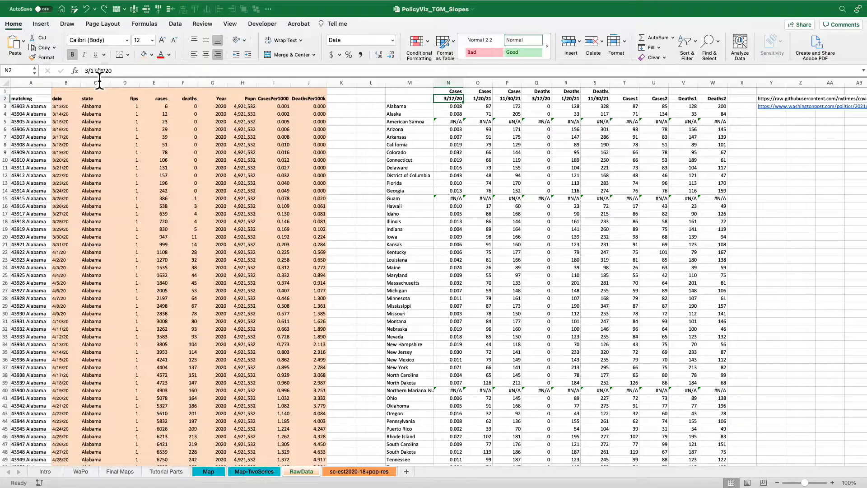
# Copy the lookup value expression from N3's VLOOKUP and enter it in M2 as =N$2&" "&$M3.
pyautogui.press('Down')
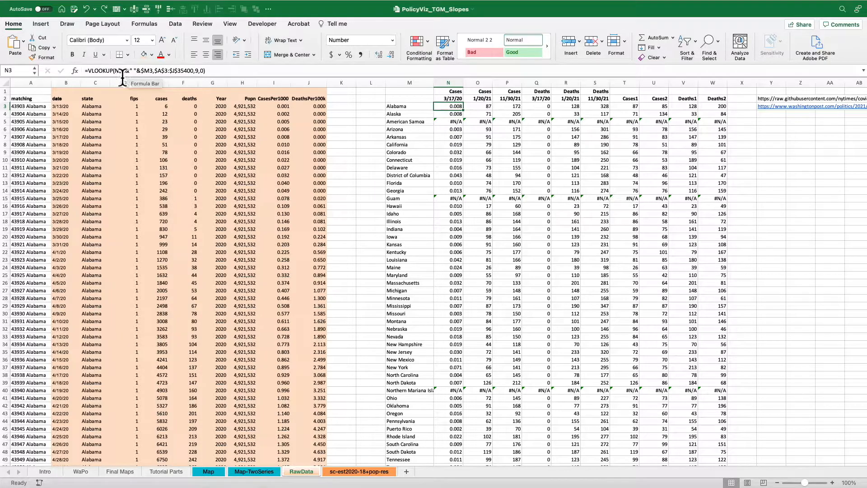
pyautogui.moveTo(114, 77); pyautogui.dragTo(147, 78)
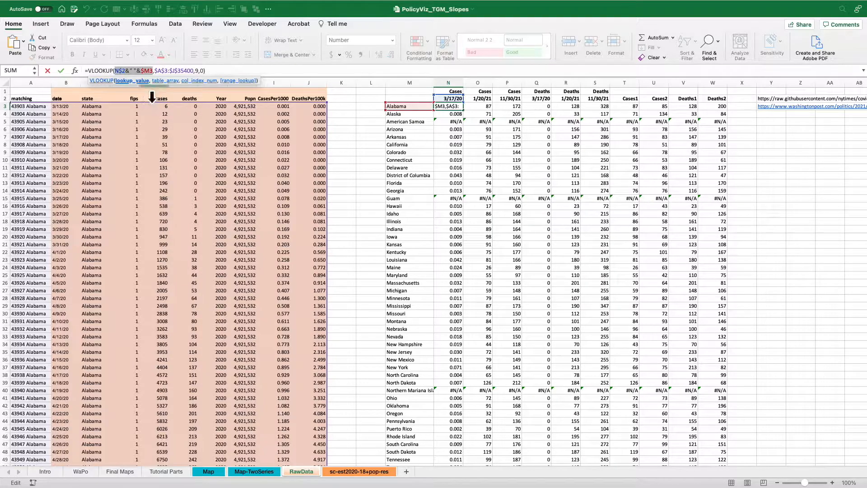
pyautogui.press('Escape')
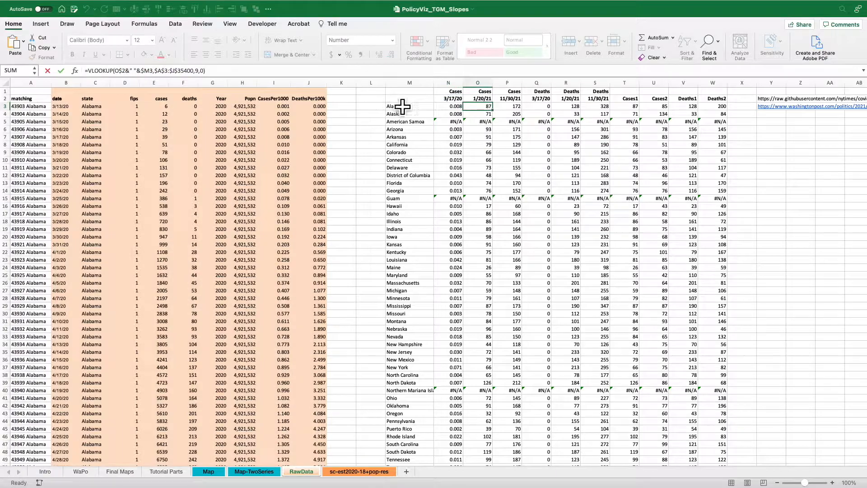
pyautogui.click(397, 100)
pyautogui.write('=')
pyautogui.write('N$2&" "&$M3')
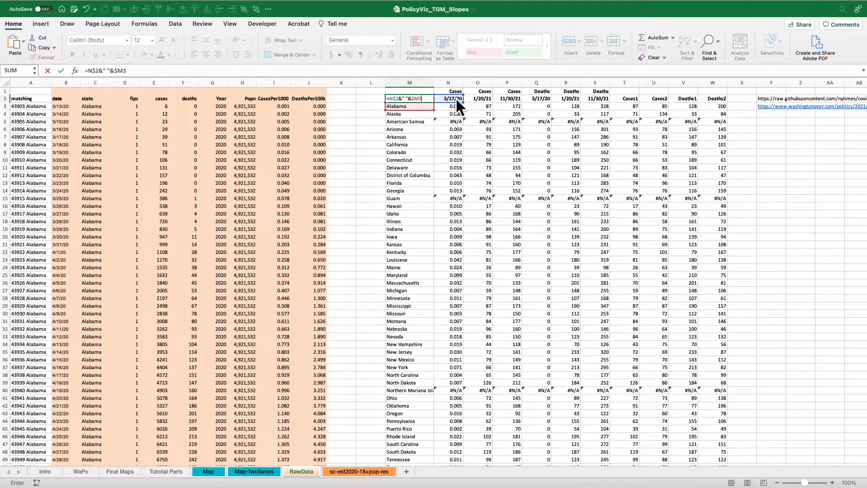
pyautogui.press('Return')
pyautogui.press('Up')
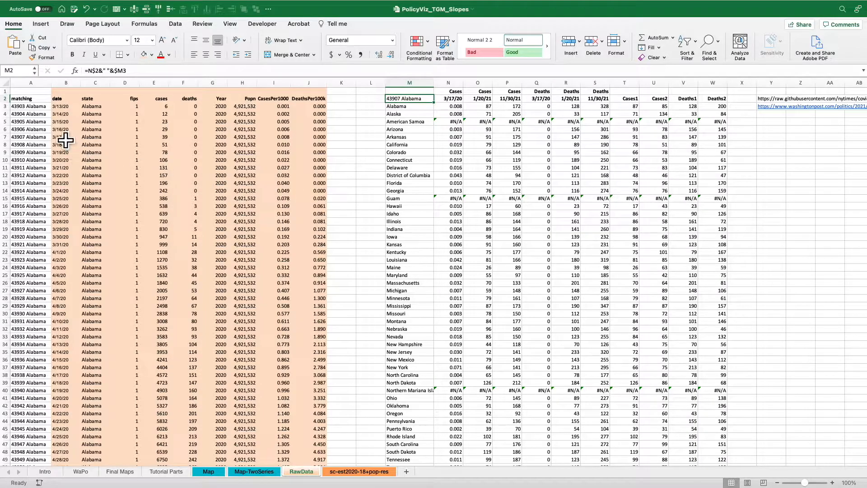
# Inspect the formulas in A3 and A4 that combine date and state in the matching column.
pyautogui.click(36, 109)
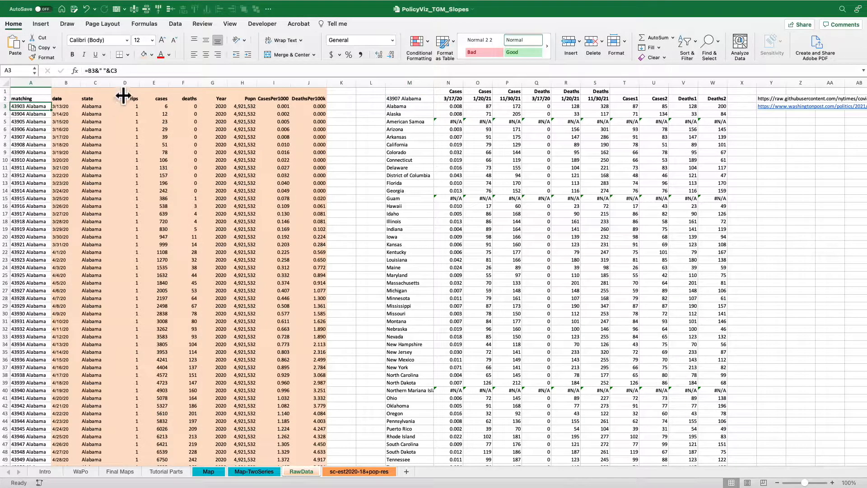
pyautogui.click(120, 72)
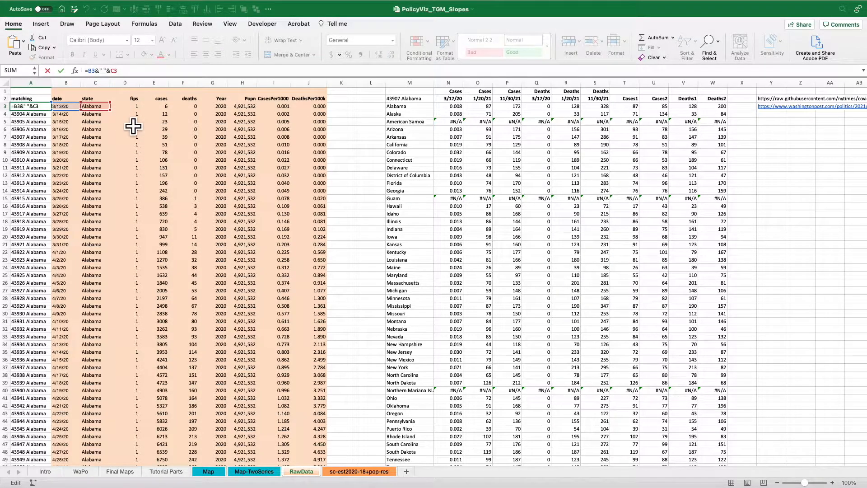
pyautogui.click(45, 112)
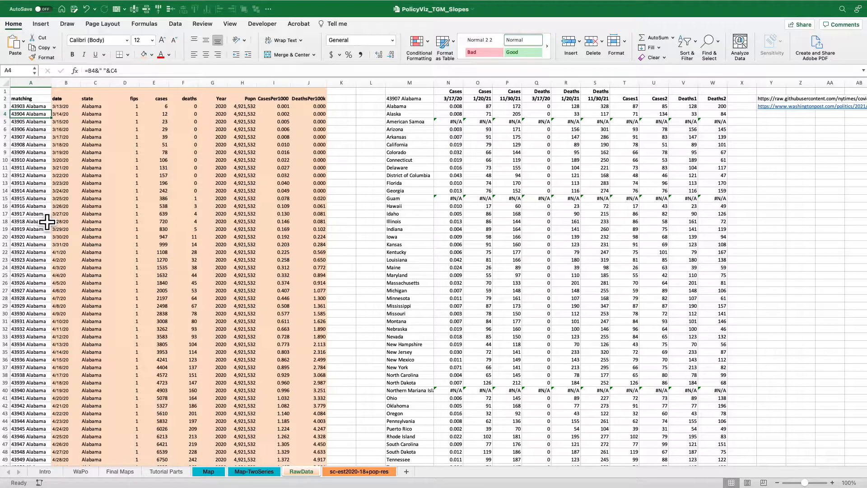
# Clear the test lookup value formula from M2 above the state names and go to Alabama's first Cases lookup in N3.
pyautogui.click(412, 98)
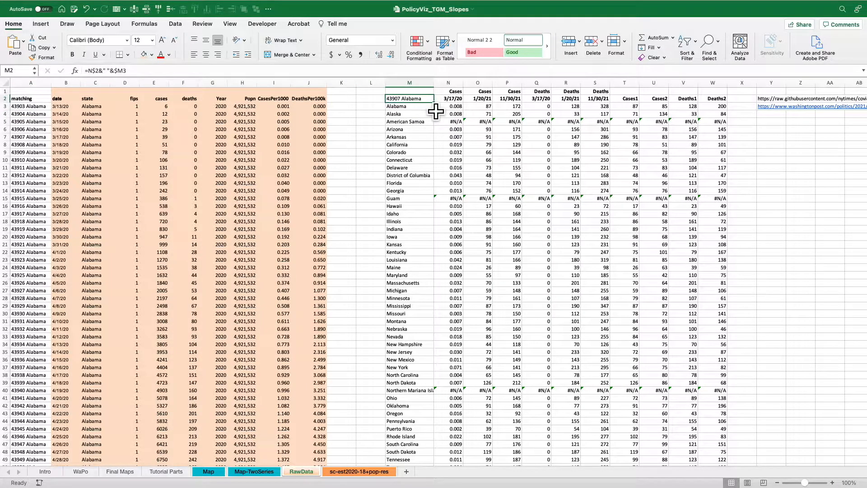
pyautogui.press('Down')
pyautogui.press('Right')
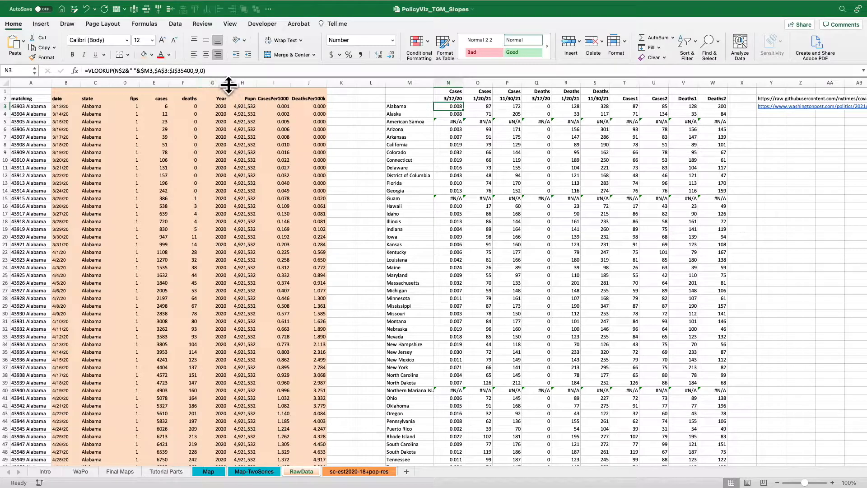
# Examine the lookup value N$2&" "&$M3 and the table array $A$3:$J$35400 in N3's VLOOKUP formula.
pyautogui.click(222, 74)
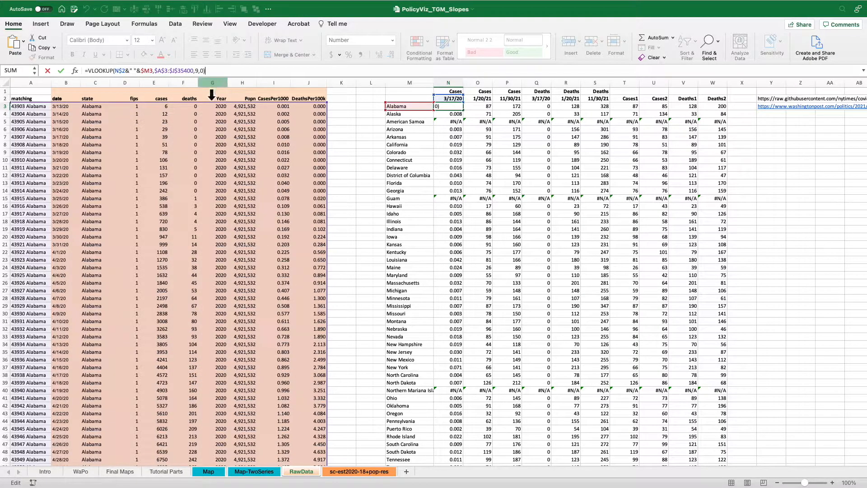
pyautogui.moveTo(119, 78); pyautogui.dragTo(140, 78)
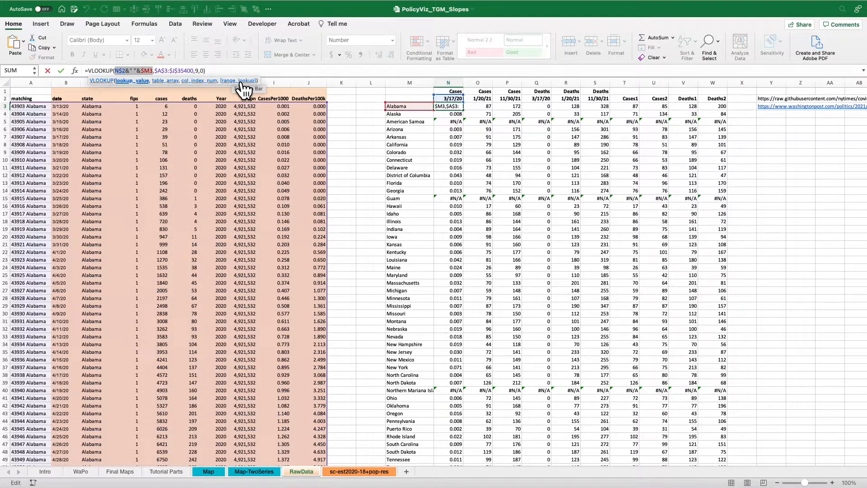
pyautogui.click(122, 71)
pyautogui.moveTo(155, 78); pyautogui.dragTo(195, 79)
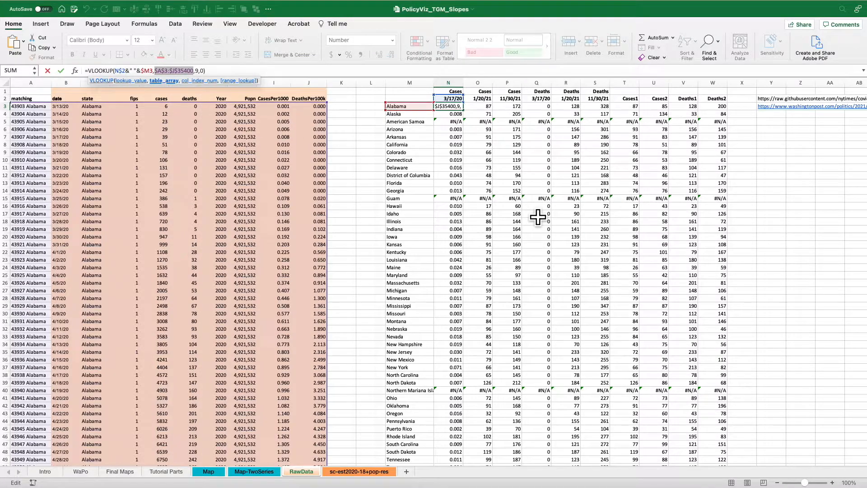
pyautogui.press('Tab')
pyautogui.click(456, 108)
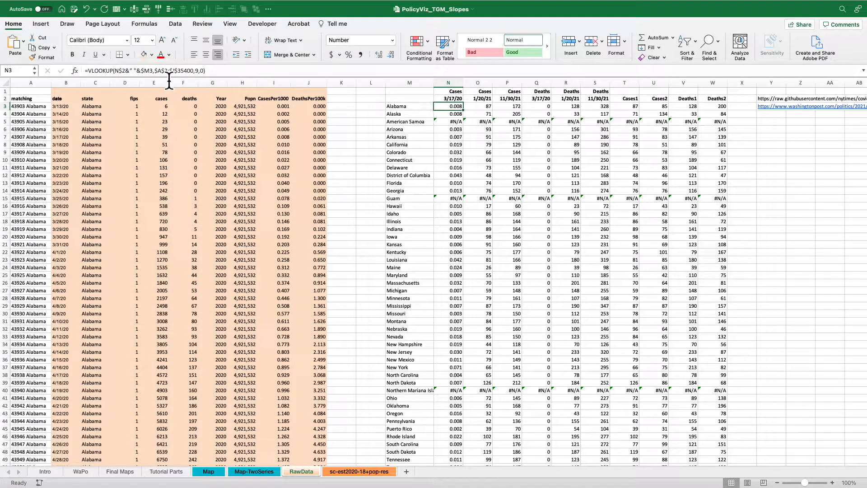
# Check how the VLOOKUP references shift in O3, P4 and Q4, and review the Deaths columns Q:S.
pyautogui.press('Right')
pyautogui.click(143, 74)
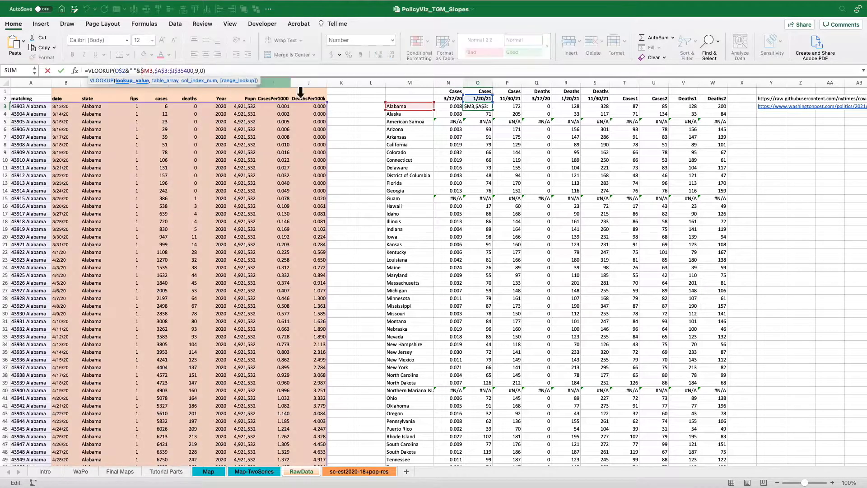
pyautogui.press('Tab')
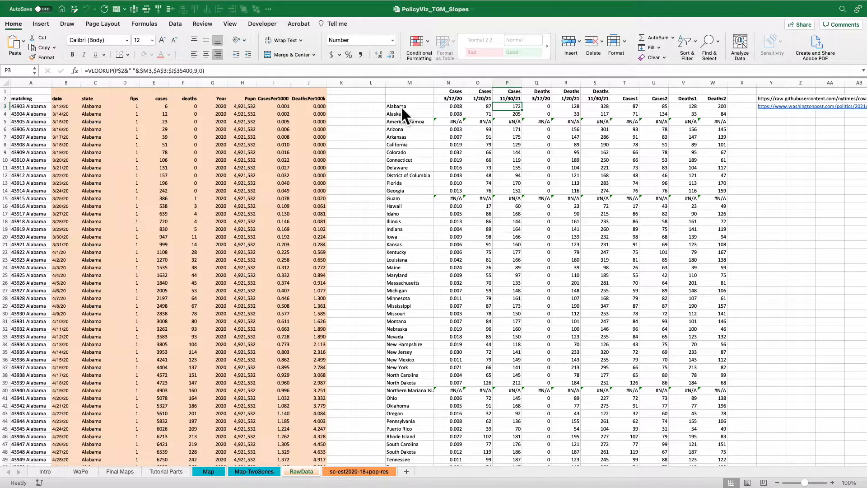
pyautogui.press('Down')
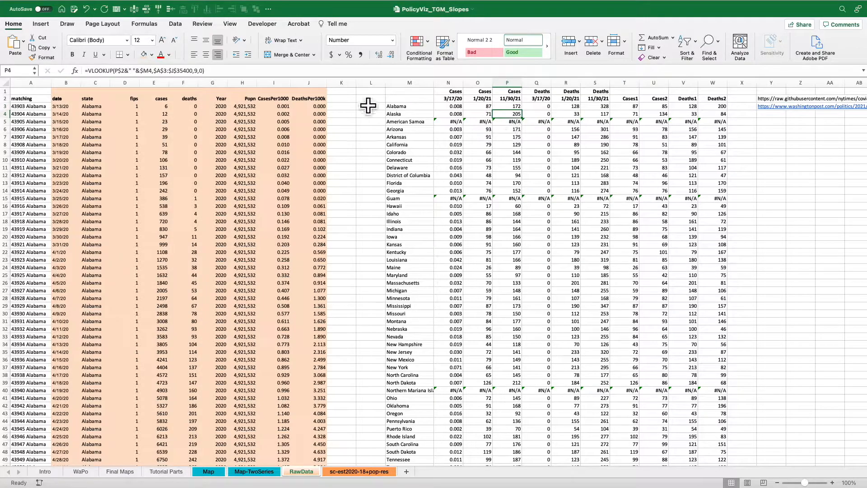
pyautogui.click(337, 71)
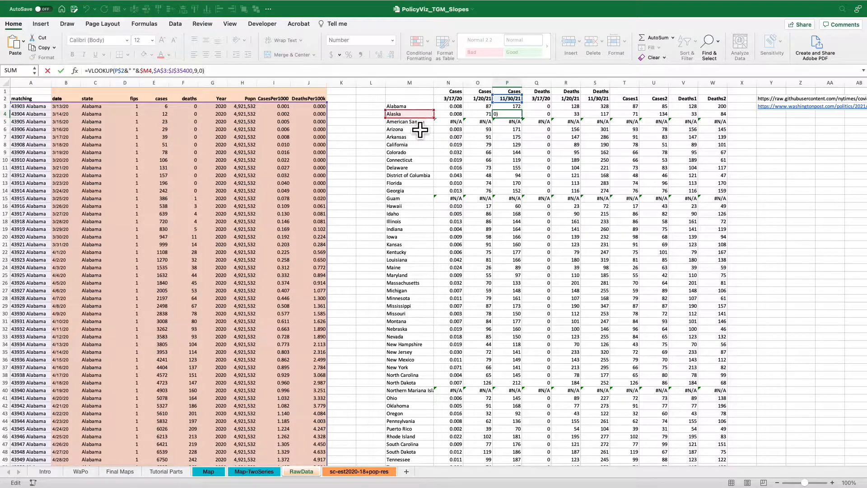
pyautogui.press('Return')
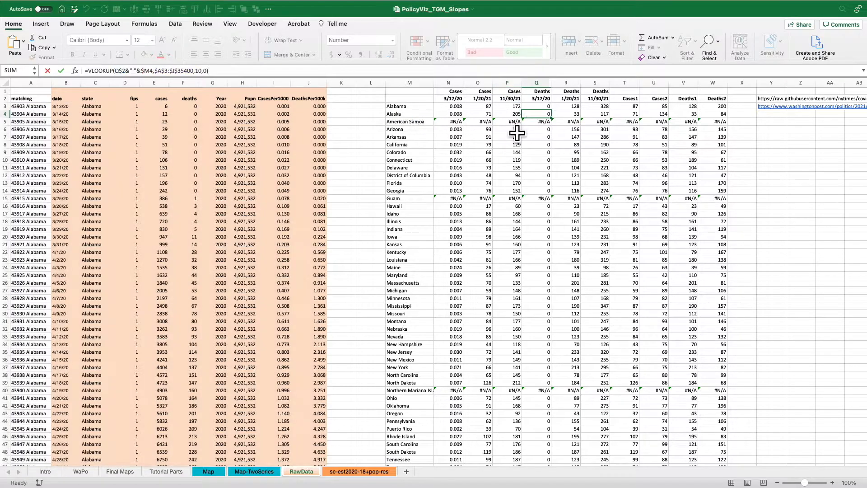
pyautogui.moveTo(448, 83); pyautogui.dragTo(601, 86)
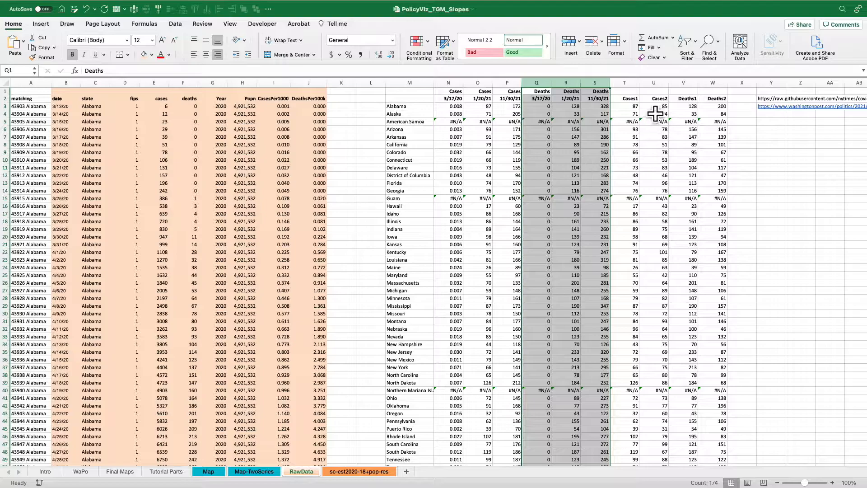
# Inspect Alabama's formulas in T3:W3 for Cases1, Cases2, Deaths1 and Deaths2.
pyautogui.click(629, 106)
pyautogui.press('F2')
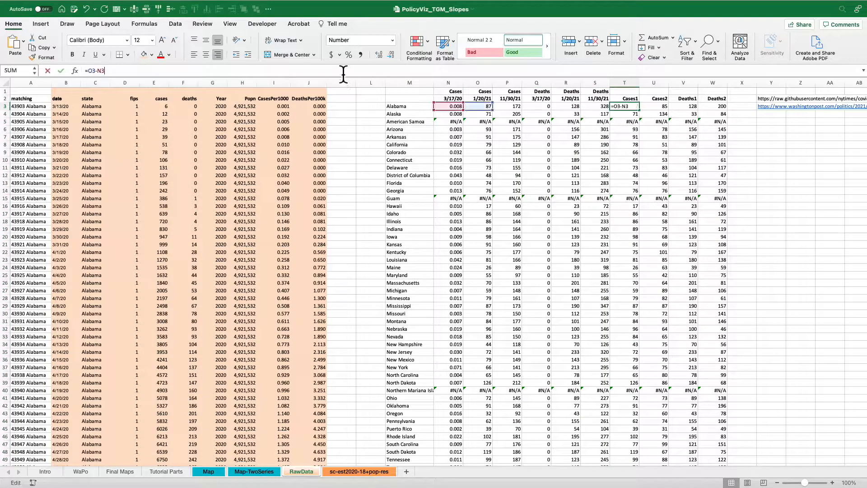
pyautogui.press('Tab')
pyautogui.press('F2')
pyautogui.press('Tab')
pyautogui.press('F2')
pyautogui.press('Tab')
pyautogui.press('F2')
pyautogui.press('Tab')
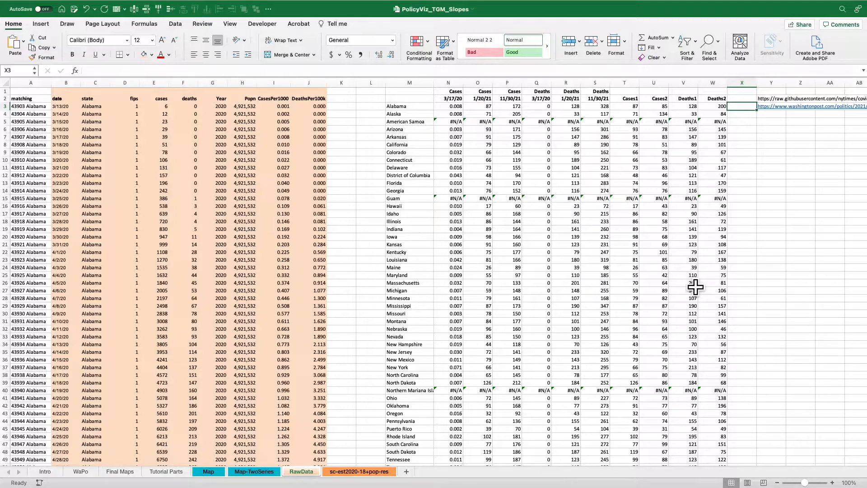
# View the Tutorial Parts sheet and review the Map sheet's state abbreviation columns A:H and Cases and Deaths columns I:X.
pyautogui.click(174, 474)
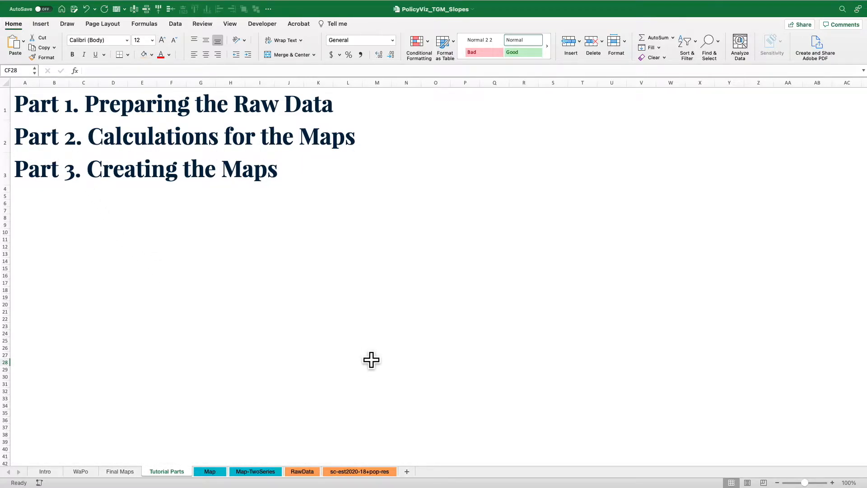
pyautogui.click(212, 472)
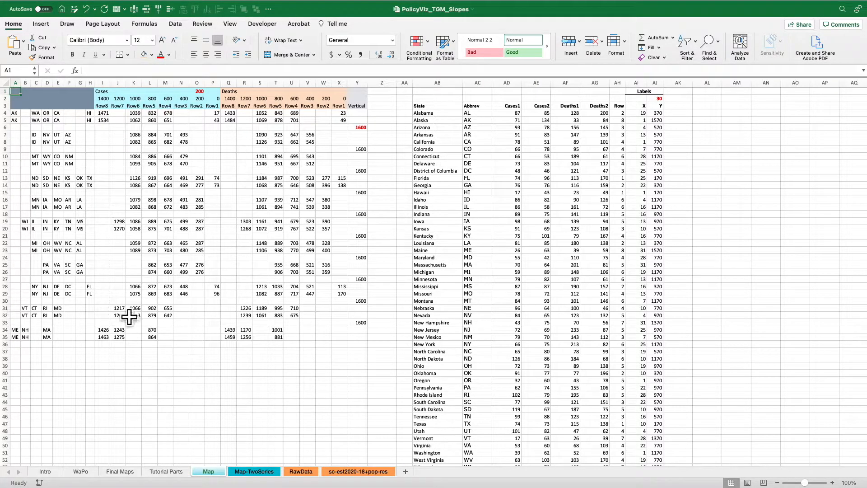
pyautogui.moveTo(23, 83); pyautogui.dragTo(88, 96)
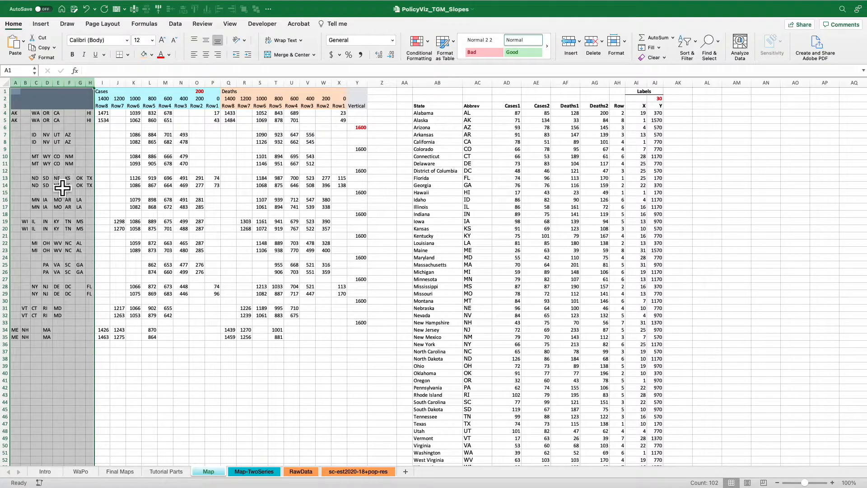
pyautogui.click(19, 115)
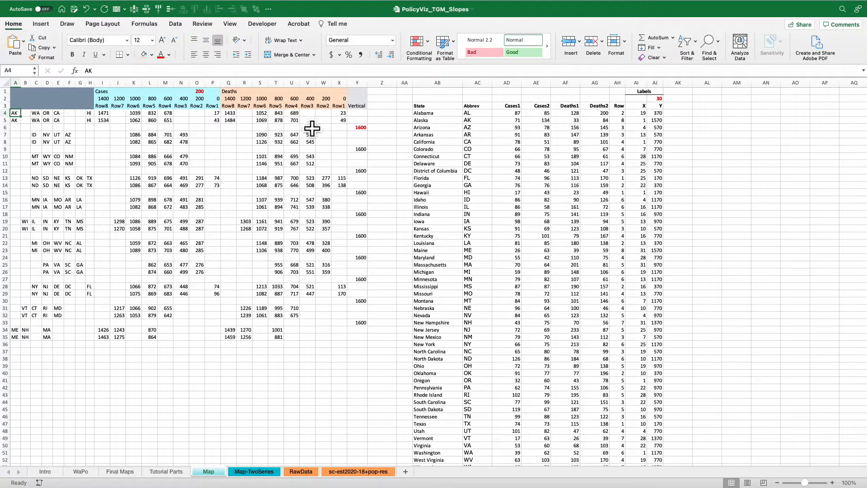
pyautogui.moveTo(116, 93); pyautogui.dragTo(347, 92)
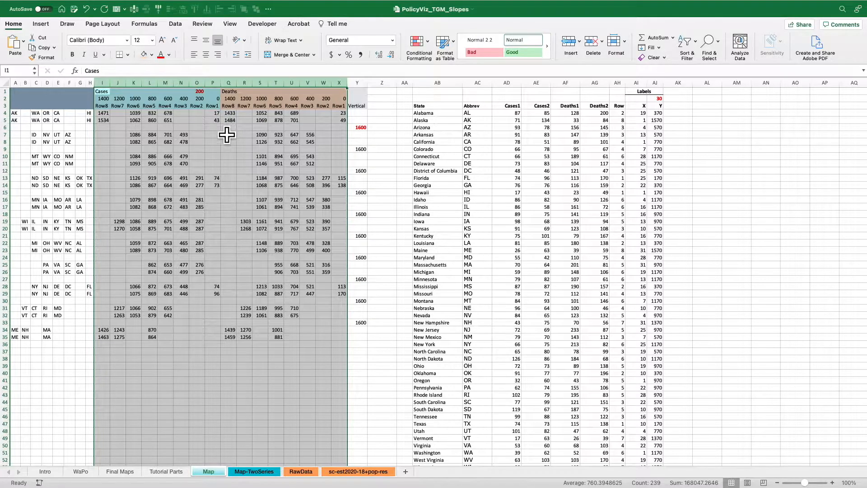
pyautogui.click(197, 120)
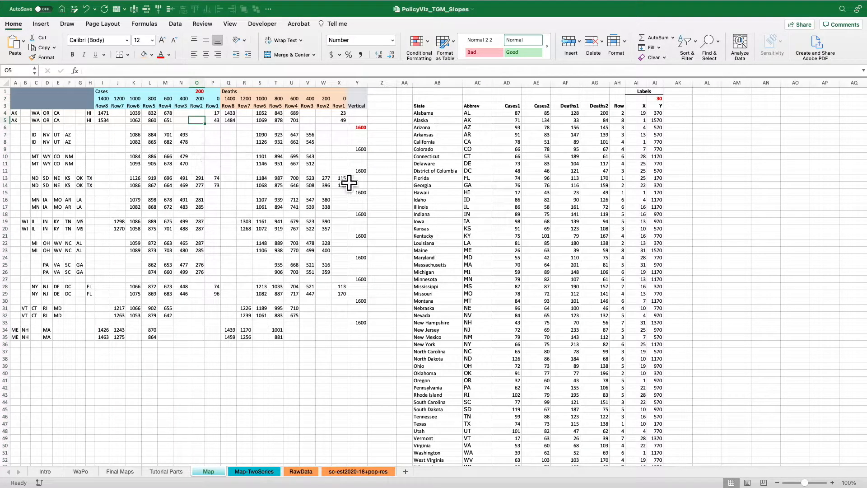
# Inspect Alabama's abbreviation and its VLOOKUP formulas from Cases1 through Deaths2 in the Map sheet's state table.
pyautogui.click(451, 115)
pyautogui.press('Right')
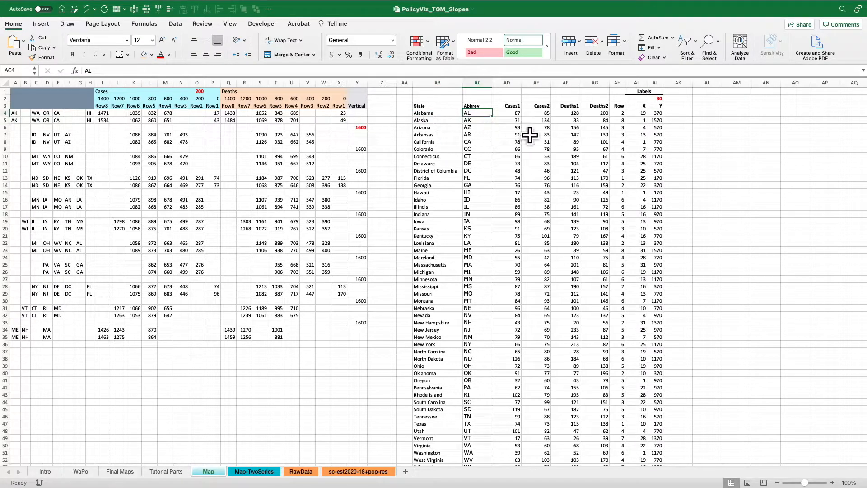
pyautogui.press('Right')
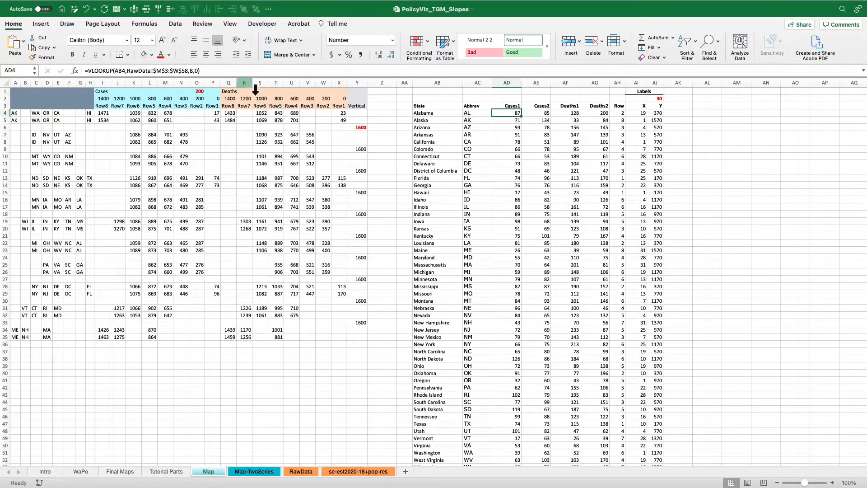
pyautogui.click(248, 73)
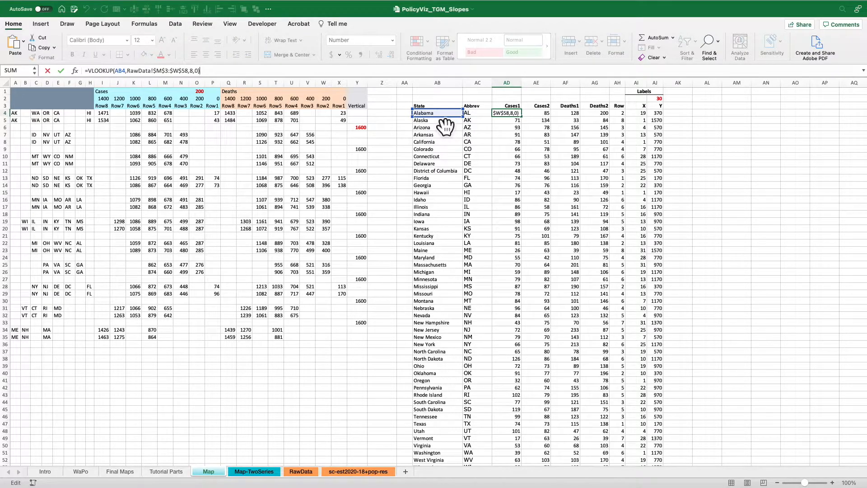
pyautogui.press('Tab')
pyautogui.press('Right')
pyautogui.press('Right')
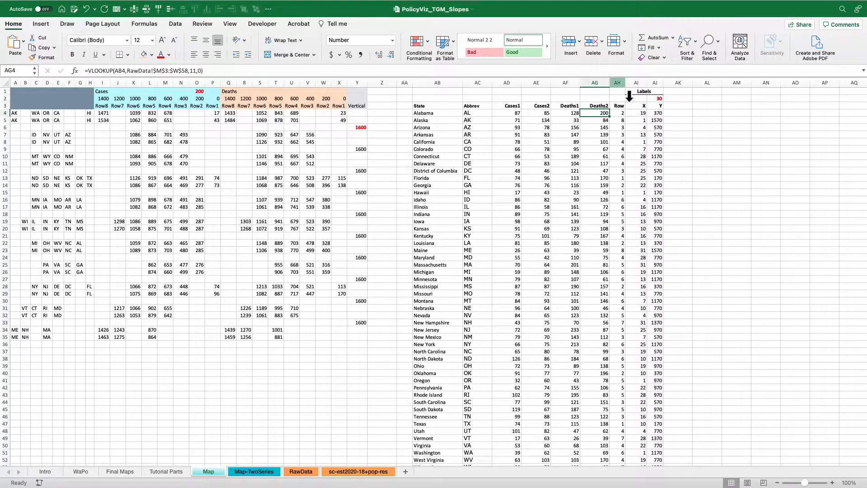
# Compare the Map sheet's Row column AH with the rows of the tile grid map on the WaPo sheet.
pyautogui.click(617, 83)
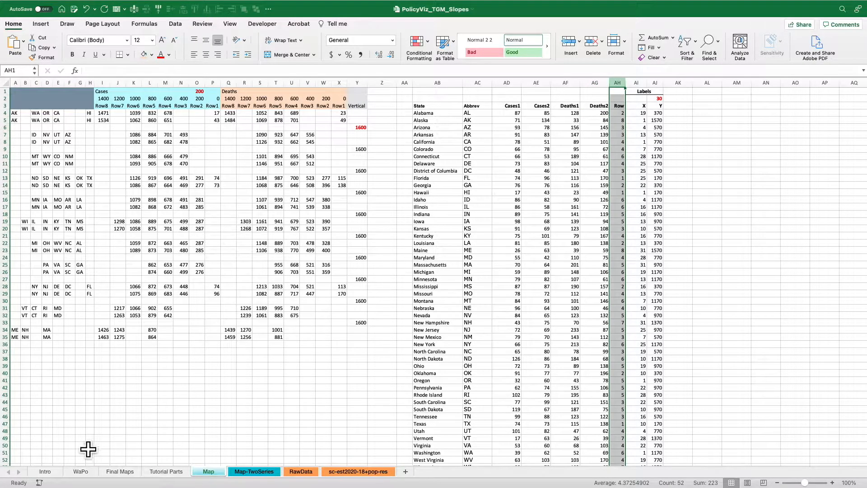
pyautogui.click(81, 473)
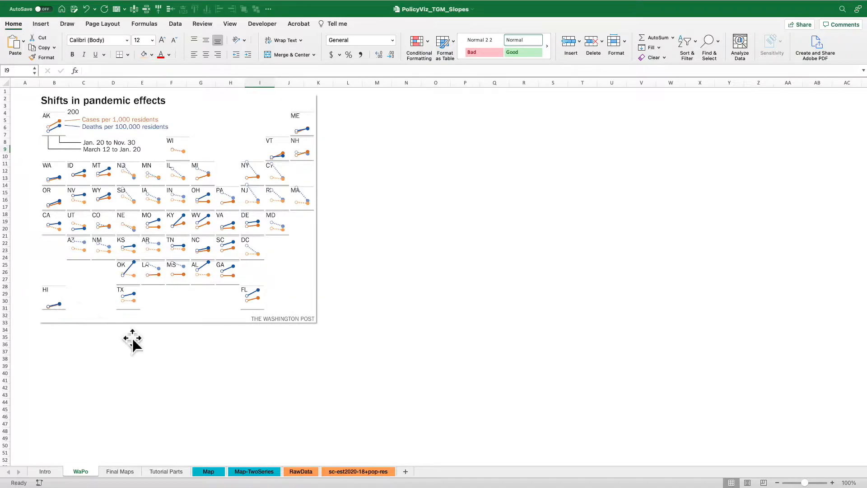
pyautogui.click(209, 472)
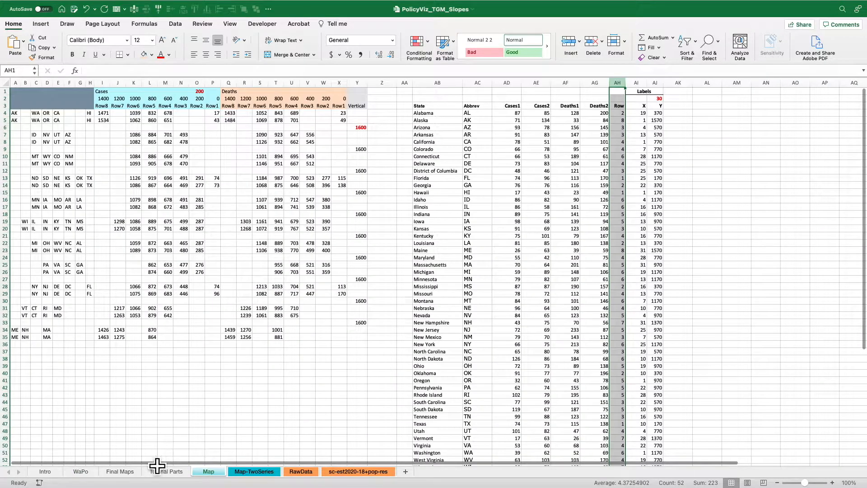
pyautogui.click(82, 471)
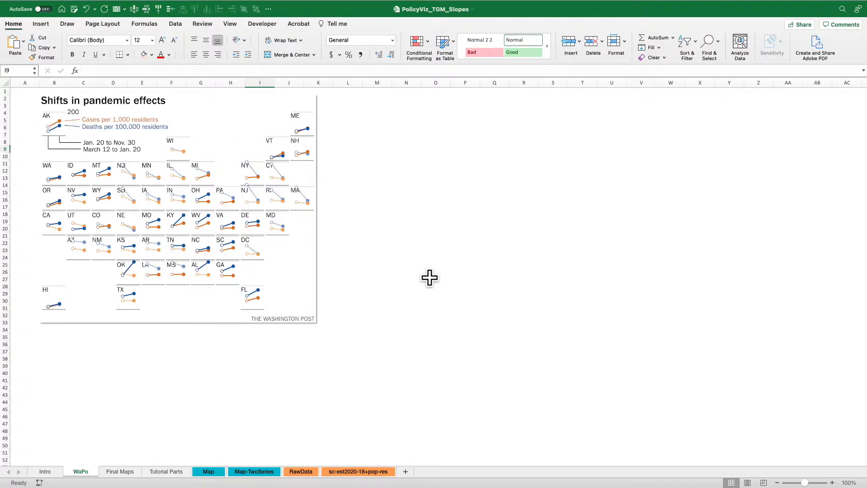
pyautogui.click(209, 472)
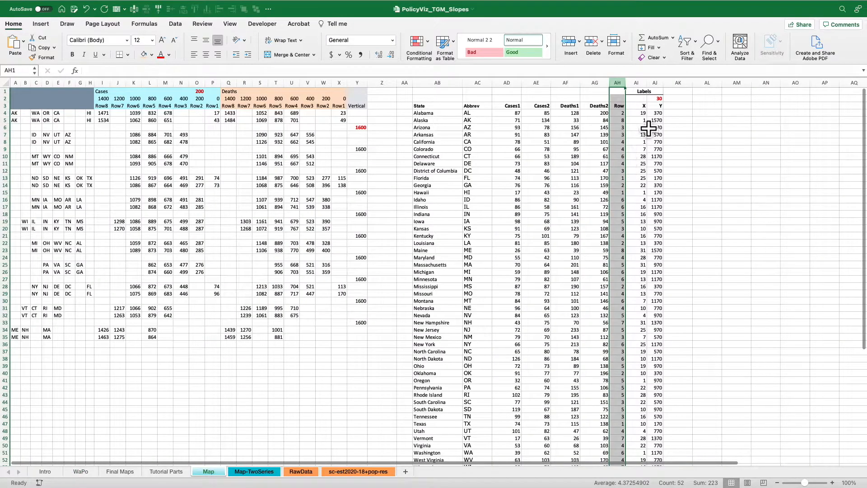
# Check the Row values for Alaska, Alabama and Florida in the state table, and Alaska's label X value in AI5.
pyautogui.click(621, 113)
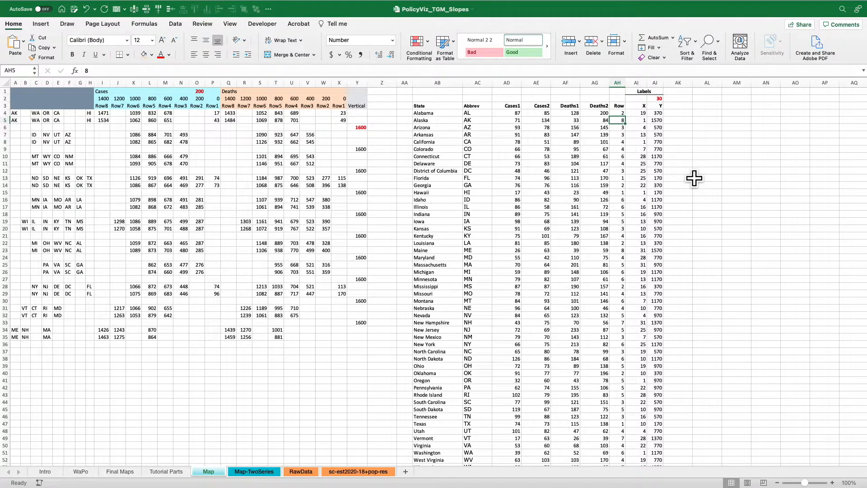
pyautogui.moveTo(422, 120); pyautogui.dragTo(622, 120)
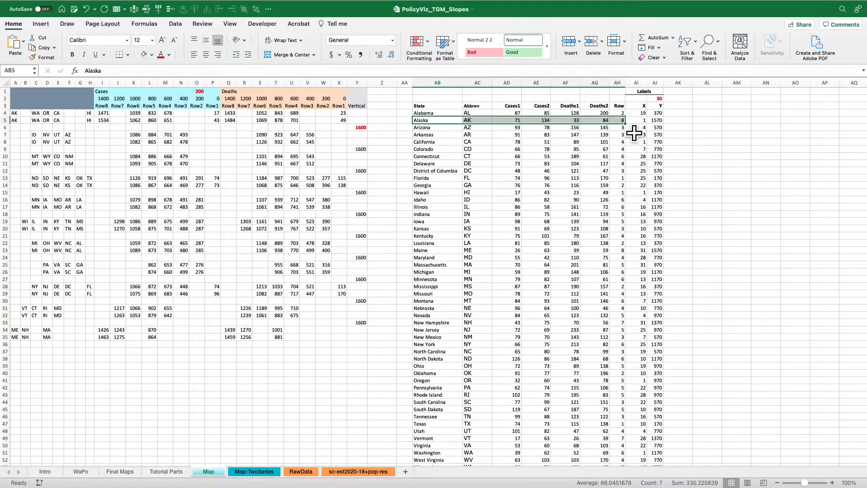
pyautogui.moveTo(447, 115); pyautogui.dragTo(622, 130)
pyautogui.click(621, 114)
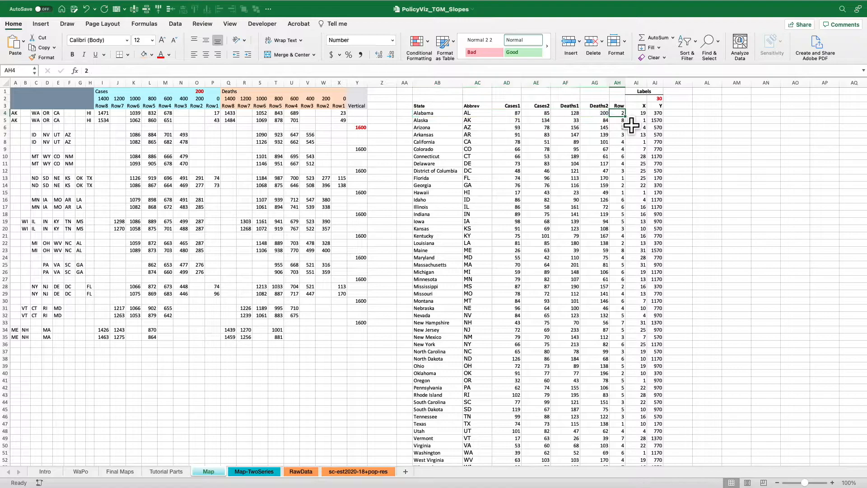
pyautogui.moveTo(447, 179); pyautogui.dragTo(630, 179)
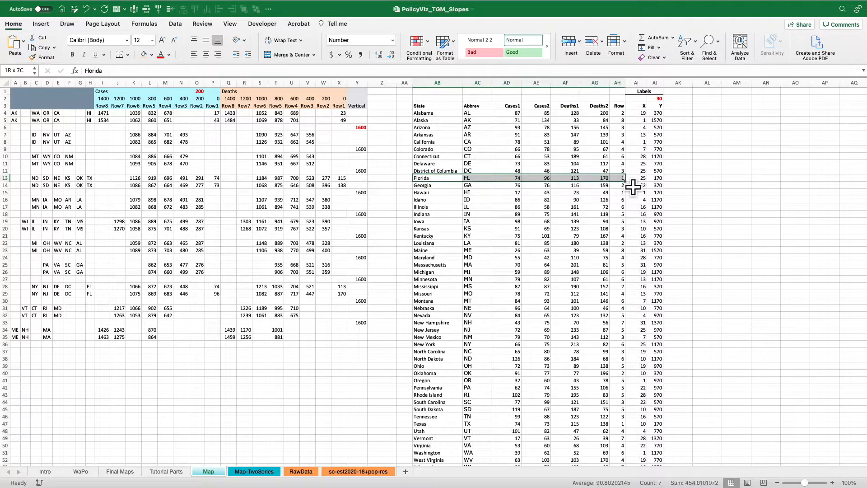
pyautogui.click(619, 121)
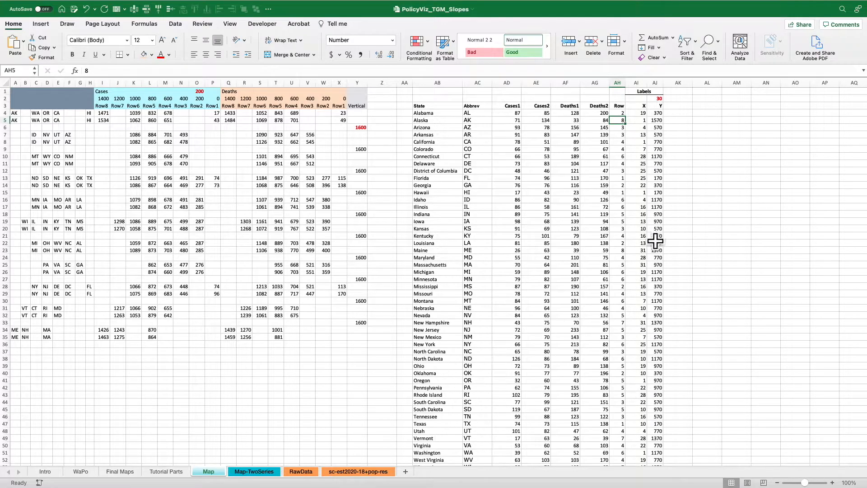
pyautogui.press('Right')
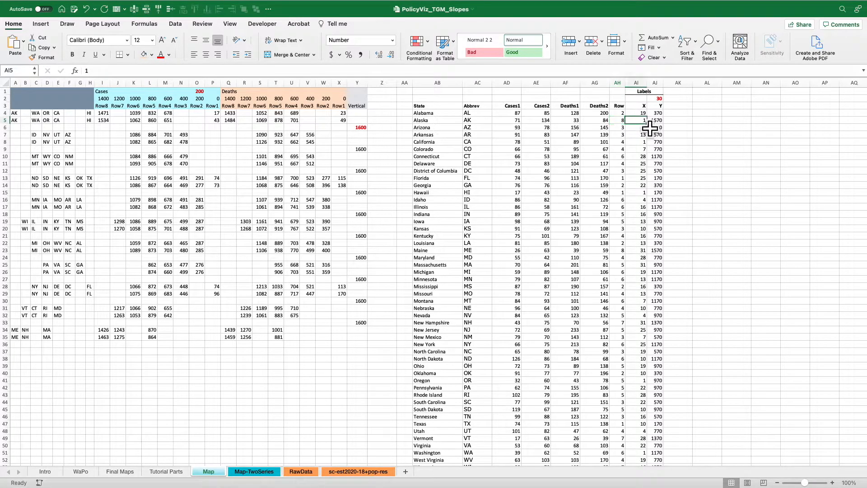
# Check the WaPo sheet's tile grid map, and inspect Alabama's label Y formula in AJ4 of the Map sheet.
pyautogui.click(83, 471)
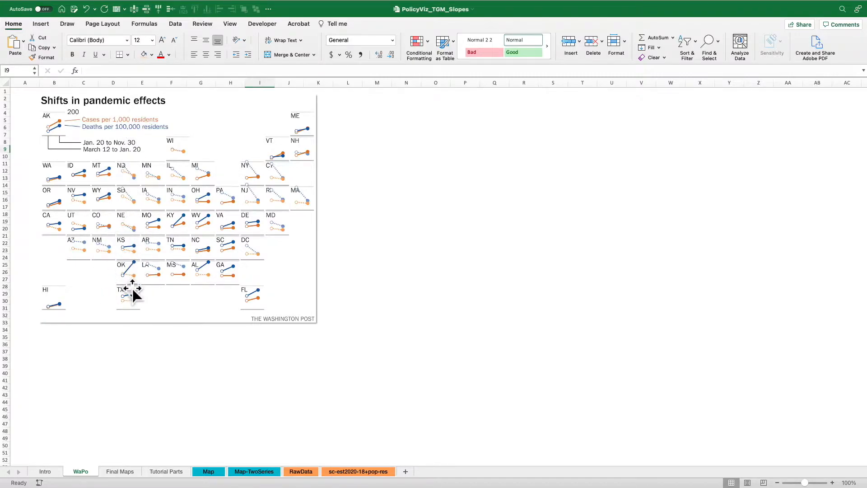
pyautogui.click(209, 471)
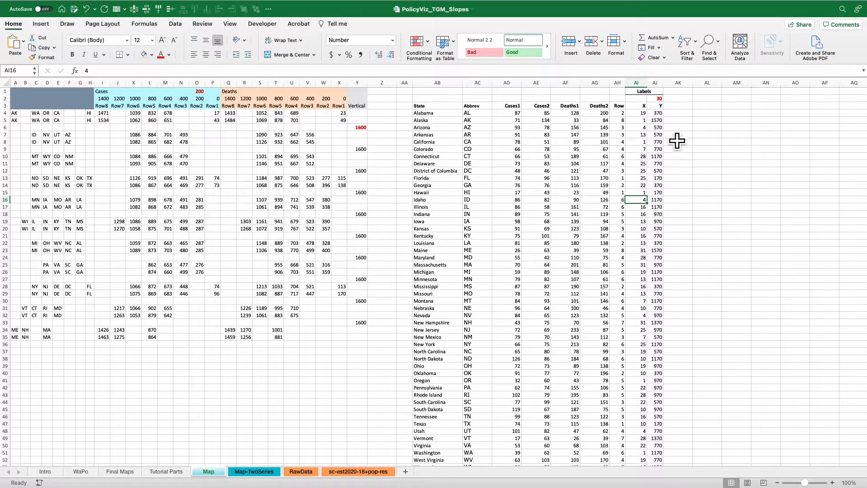
pyautogui.click(656, 113)
pyautogui.click(374, 75)
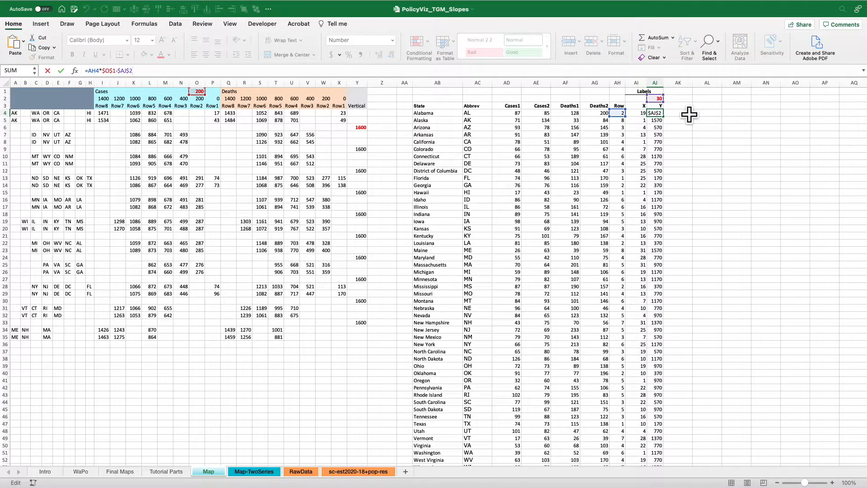
pyautogui.press('Return')
# Review the input cells AJ2, Y6 and O1, the state table in columns AB:AJ, and the Cases row offsets in I2:P2.
pyautogui.click(657, 98)
pyautogui.keyDown('super'); pyautogui.click(361, 127); pyautogui.keyUp('super')
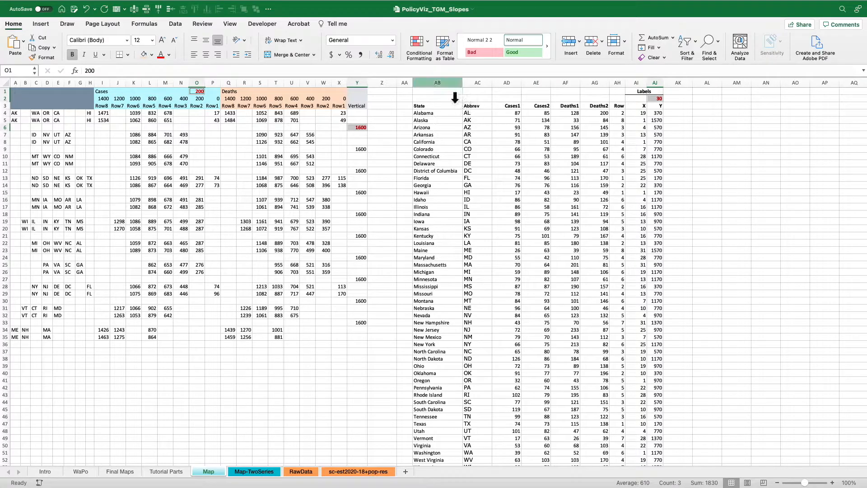
pyautogui.click(451, 84)
pyautogui.moveTo(451, 95); pyautogui.dragTo(664, 93)
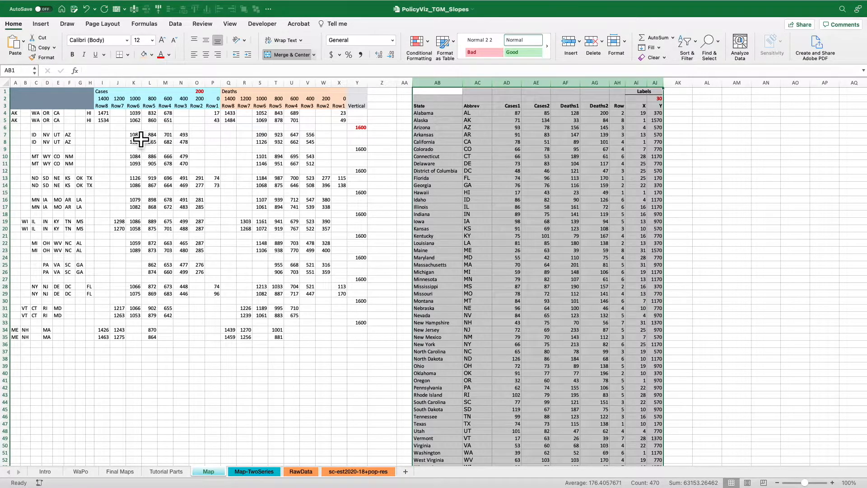
pyautogui.moveTo(218, 99); pyautogui.dragTo(114, 113)
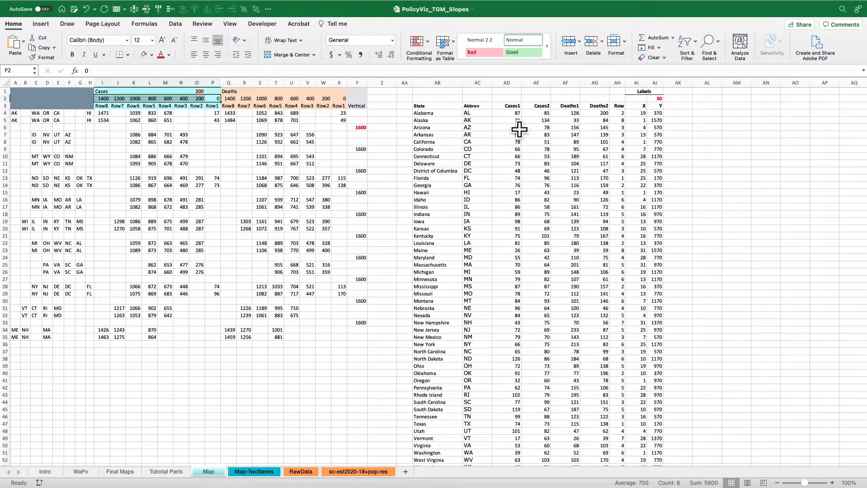
# Locate Texas and Alaska in the Map sheet's state table and look at the WaPo sheet's tile grid map again.
pyautogui.scroll(-2, 509, 340)
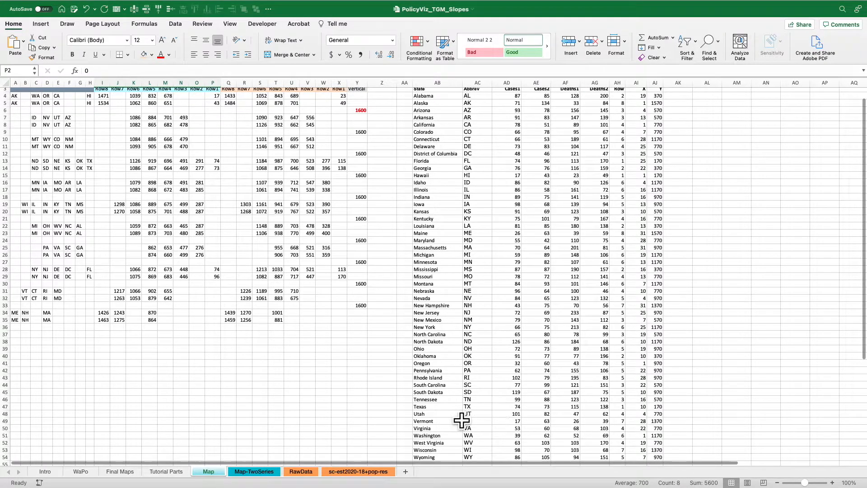
pyautogui.moveTo(456, 406); pyautogui.dragTo(515, 406)
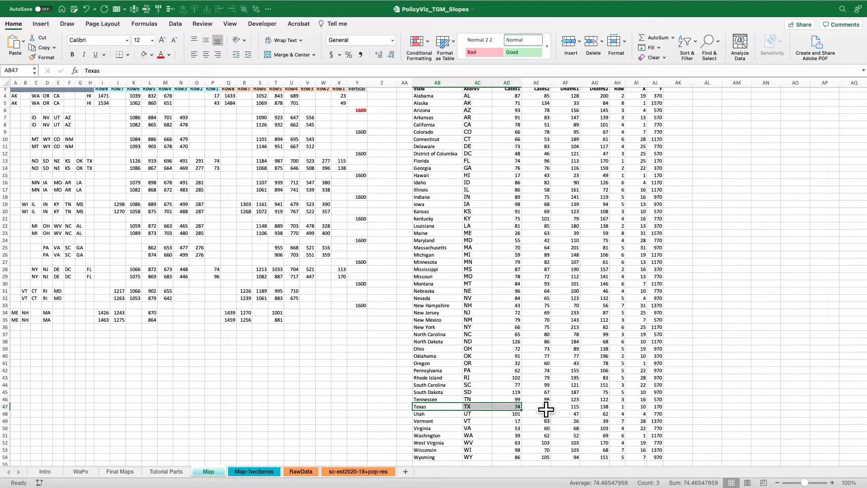
pyautogui.scroll(2, 532, 302)
pyautogui.moveTo(515, 120); pyautogui.dragTo(453, 129)
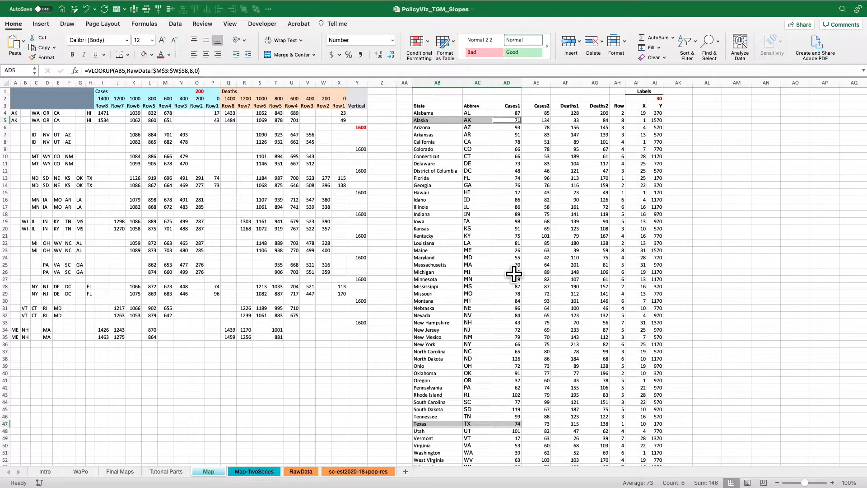
pyautogui.click(81, 471)
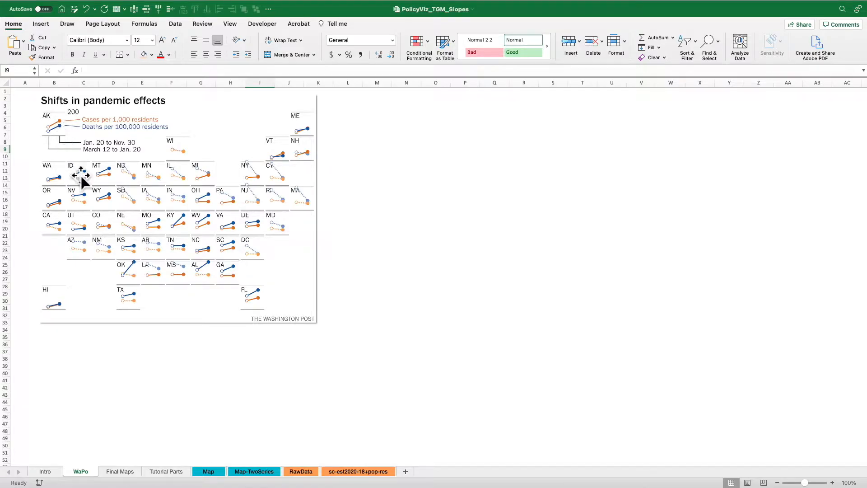
pyautogui.click(211, 471)
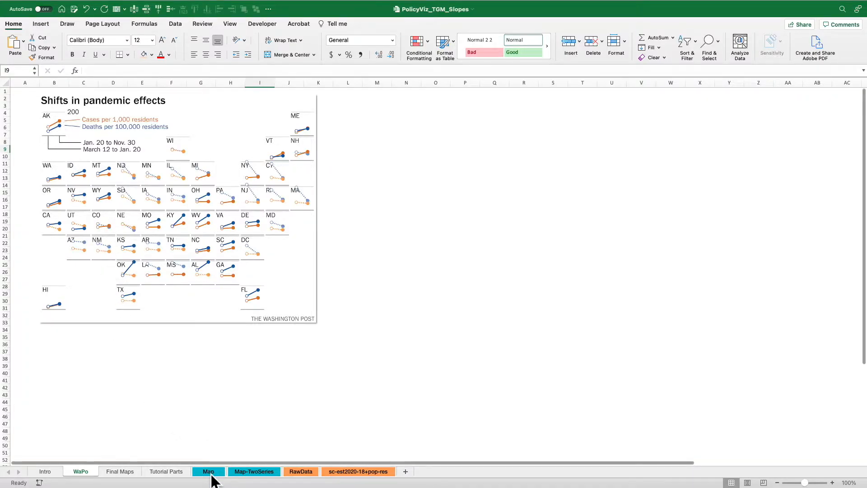
# Inspect the row spacing value in O1, the starting offset in P2, and the formulas in P4 and O2.
pyautogui.click(202, 92)
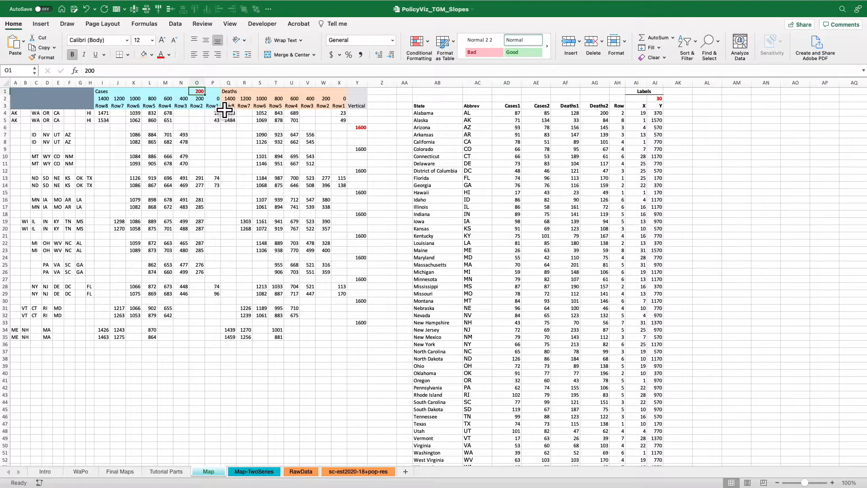
pyautogui.click(215, 99)
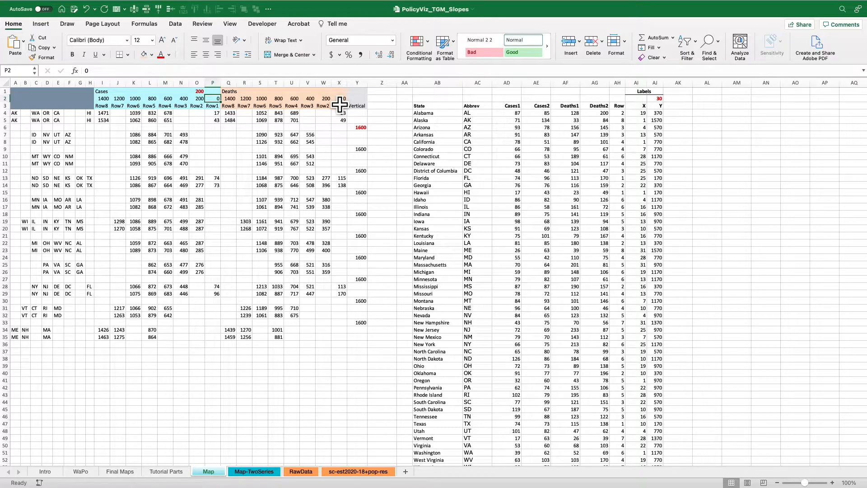
pyautogui.press('Down')
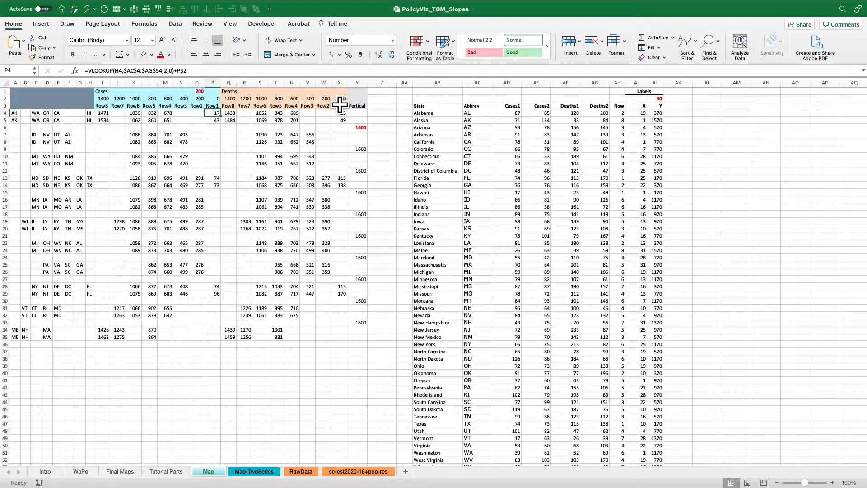
pyautogui.press('Up')
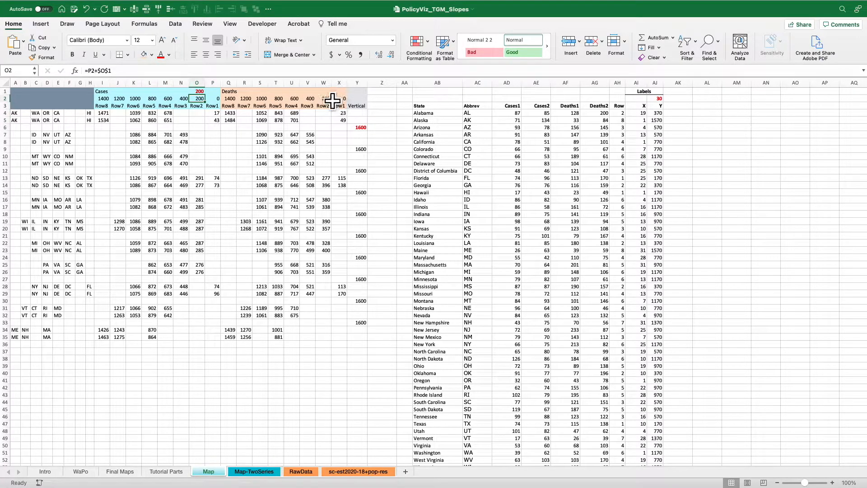
pyautogui.click(159, 72)
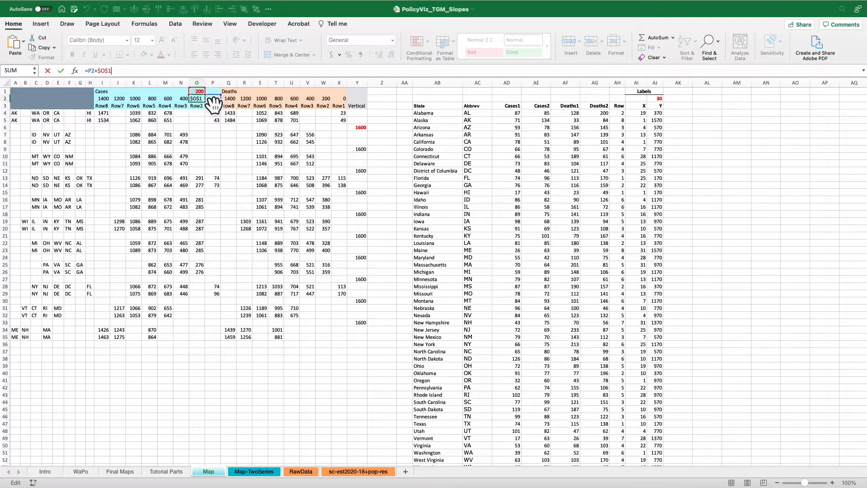
pyautogui.hotkey('shift', 'Return')
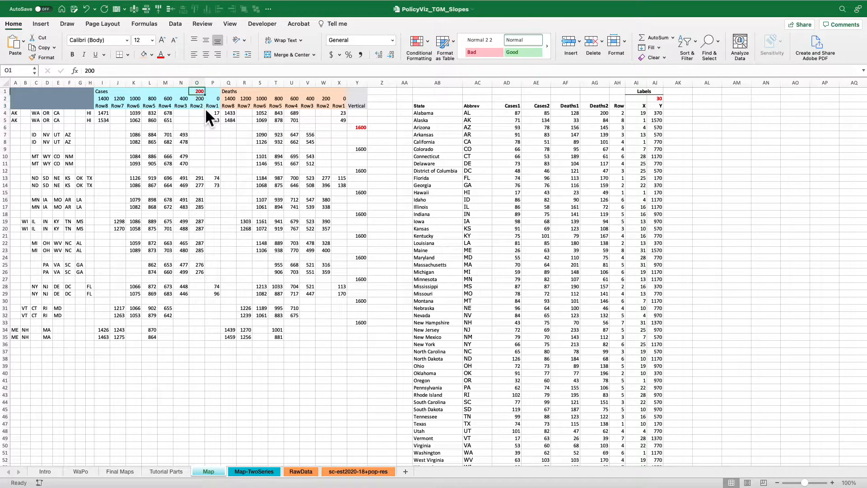
# Set the row spacing in O1 to 400 and review the row offsets across I2:X2.
pyautogui.write('400')
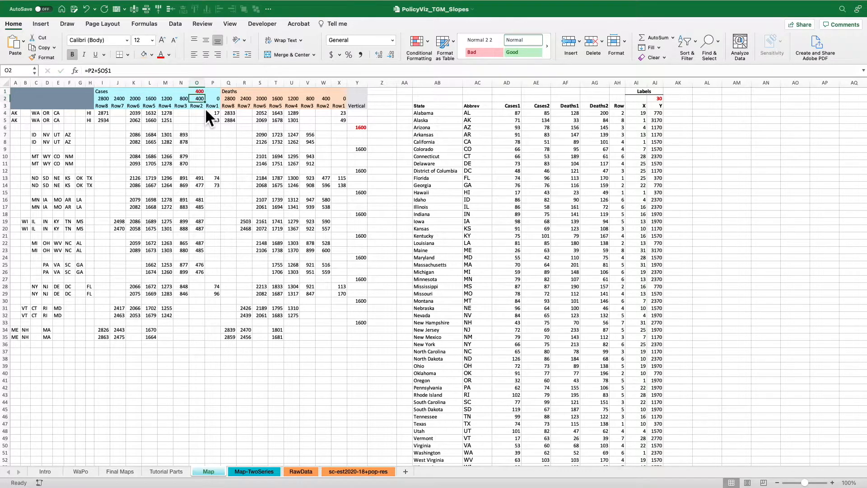
pyautogui.hotkey('shift', 'Return')
pyautogui.press('Down')
pyautogui.press('Left')
pyautogui.press('Left')
pyautogui.press('Left')
pyautogui.press('Left')
pyautogui.press('Left')
pyautogui.press('Left')
pyautogui.press('super+shift+Right')
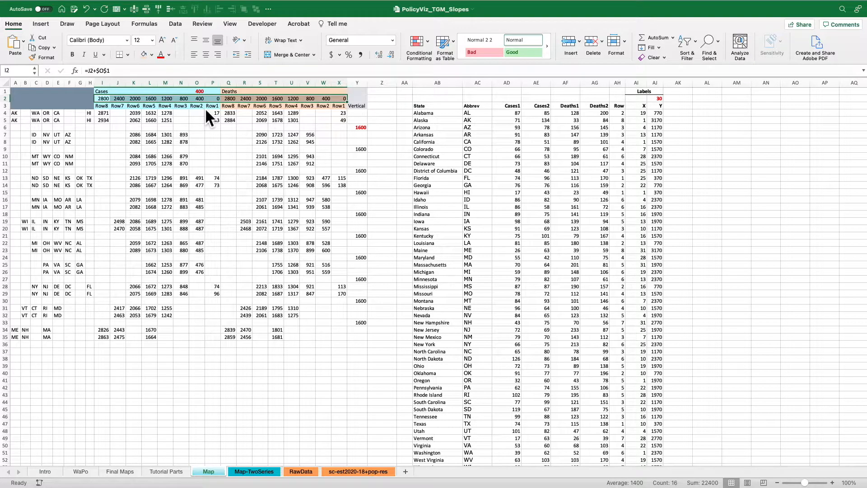
# Set the row spacing in O1 back to 200.
pyautogui.press('Up')
pyautogui.press('Right')
pyautogui.press('Right')
pyautogui.press('Right')
pyautogui.press('Right')
pyautogui.press('Right')
pyautogui.press('Right')
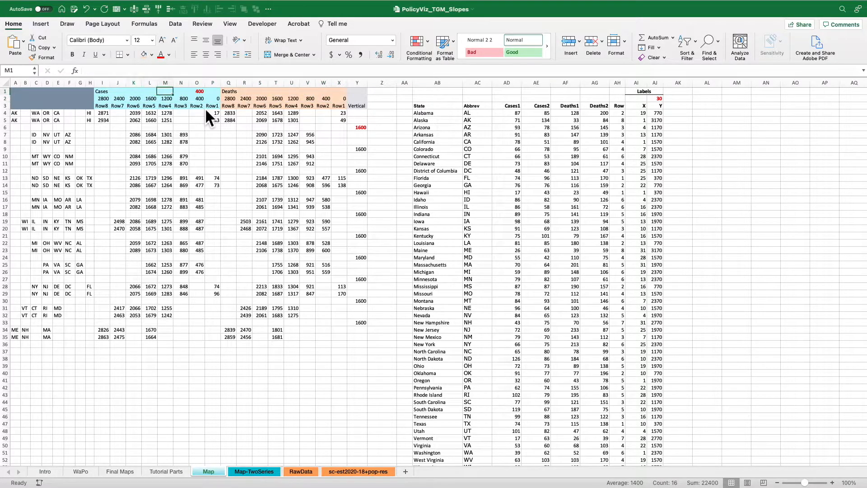
pyautogui.write('200')
pyautogui.press('Return')
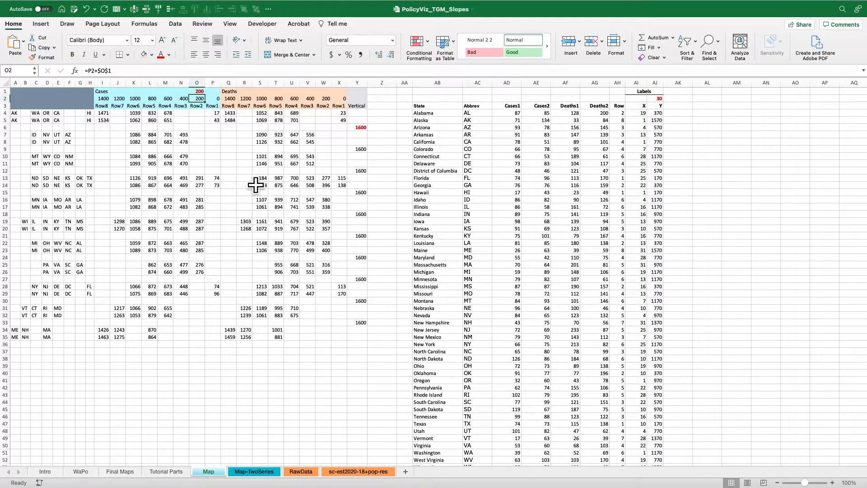
# Inspect Alaska's Row8 Cases formulas in I4 and I5, including the VLOOKUP and the added I$2 offset.
pyautogui.click(105, 113)
pyautogui.click(203, 72)
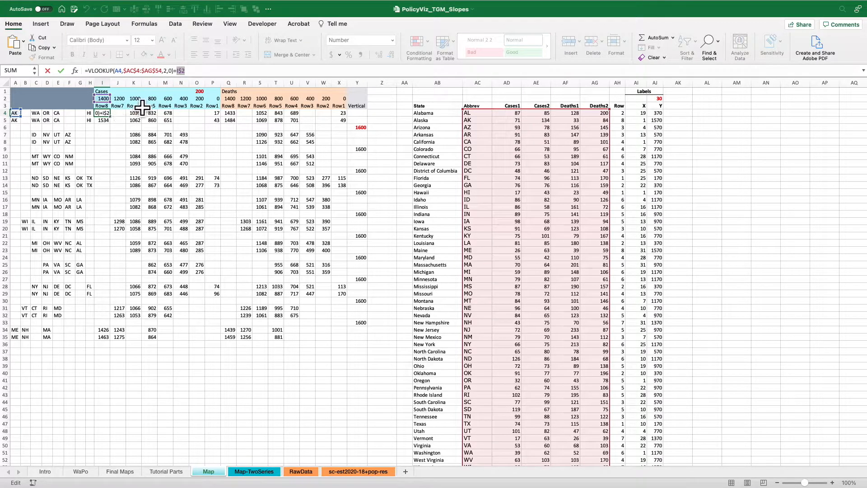
pyautogui.press('Return')
pyautogui.click(136, 71)
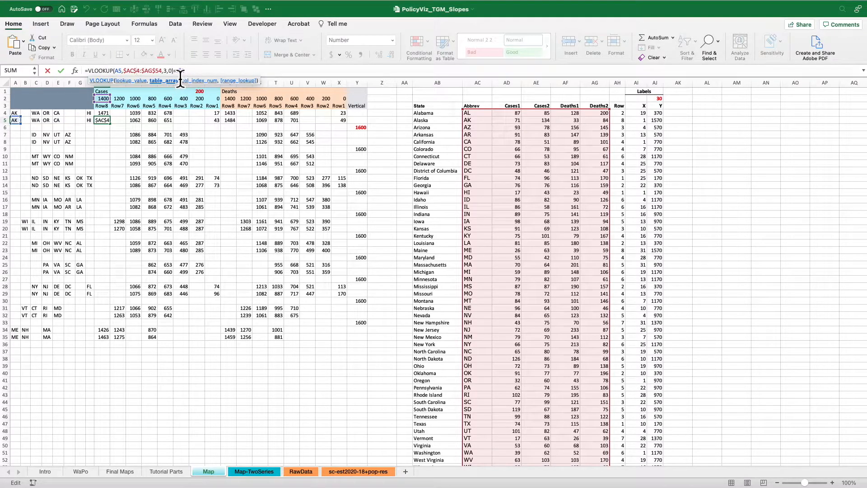
pyautogui.moveTo(186, 79); pyautogui.dragTo(189, 79)
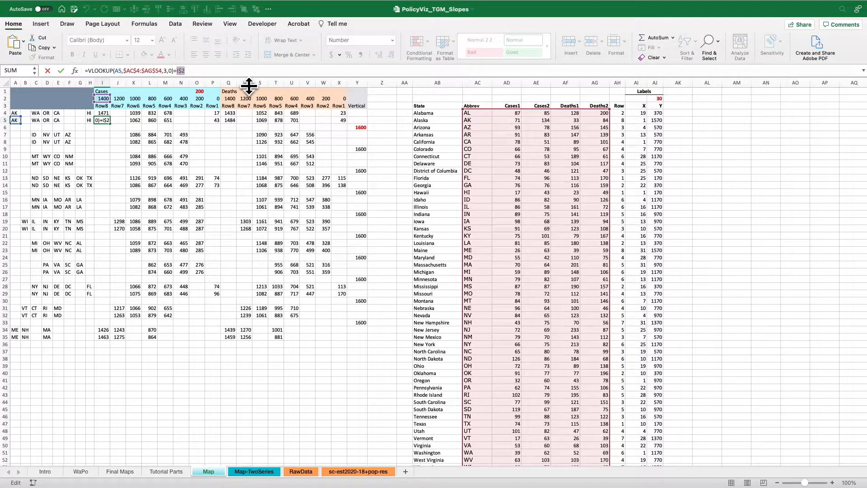
pyautogui.hotkey('shift', 'Return')
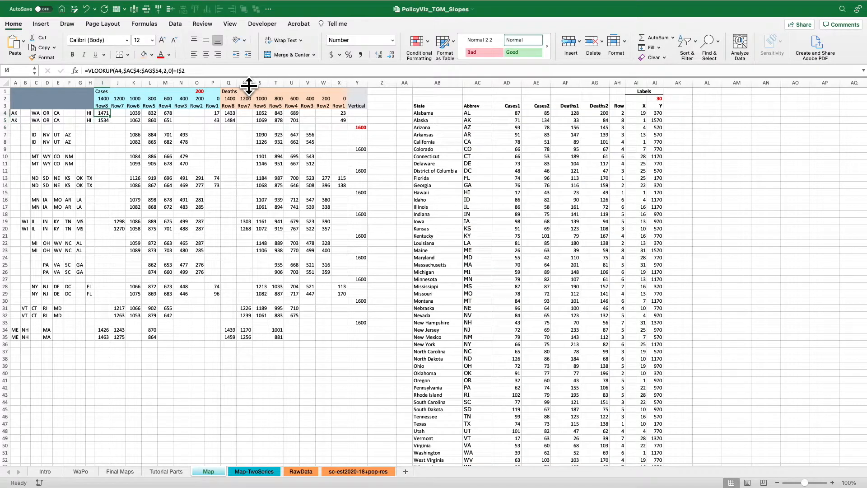
pyautogui.hotkey('shift', 'Down')
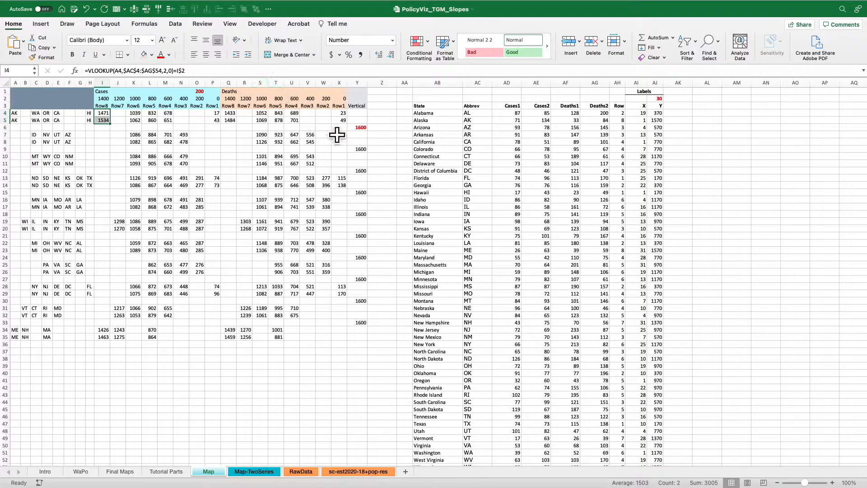
# Review the Map sheet's Vertical column Y and the value in Y6, and view the Tutorial Parts sheet.
pyautogui.click(357, 82)
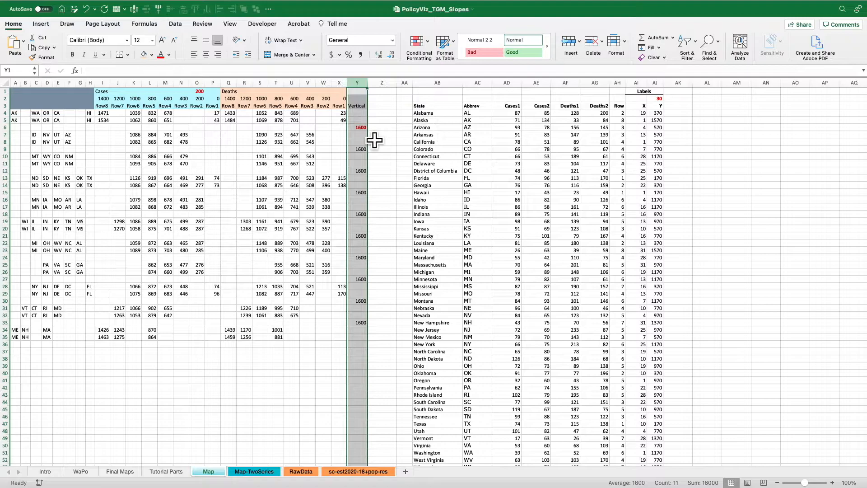
pyautogui.click(361, 128)
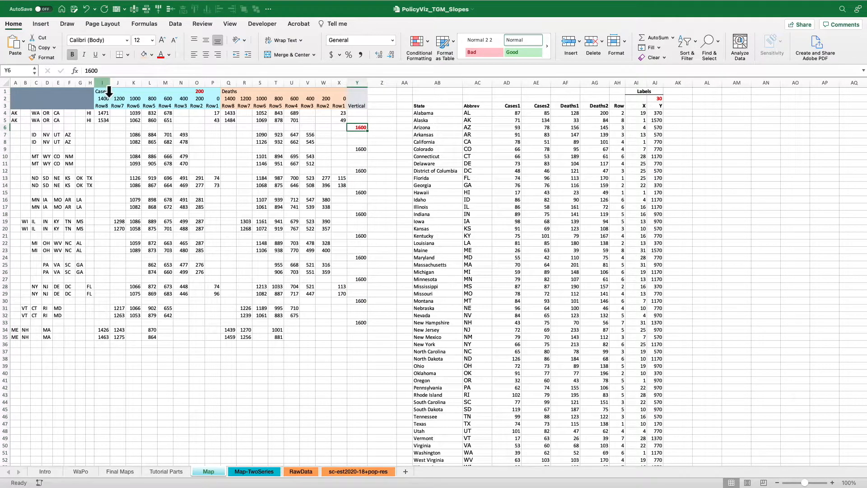
pyautogui.click(166, 472)
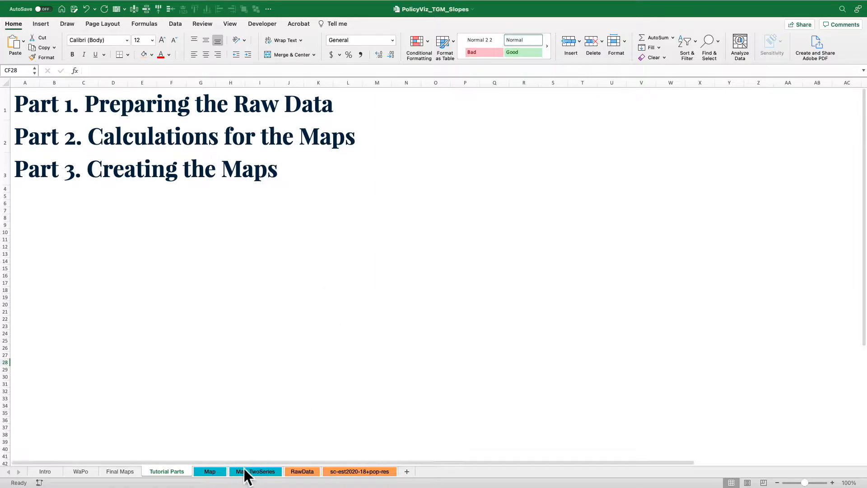
# Insert a 2-D line chart with markers from I3:Y35 on the Map sheet, and reposition and enlarge it.
pyautogui.click(215, 472)
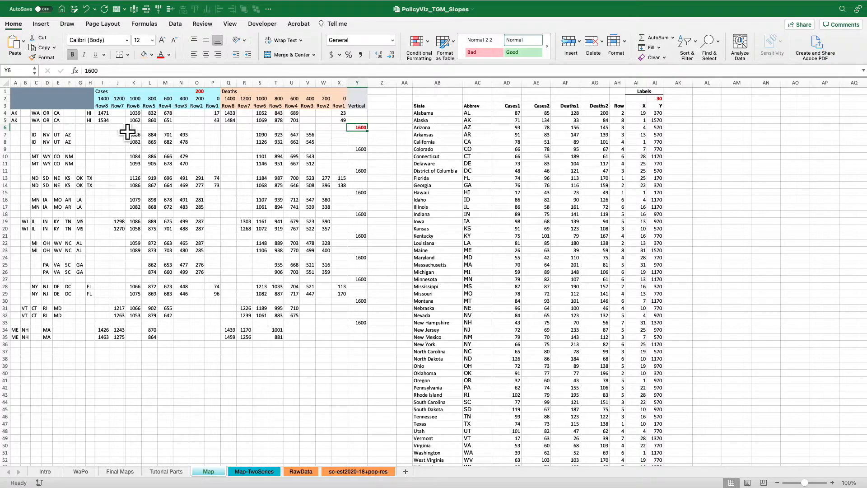
pyautogui.moveTo(102, 106); pyautogui.dragTo(373, 347)
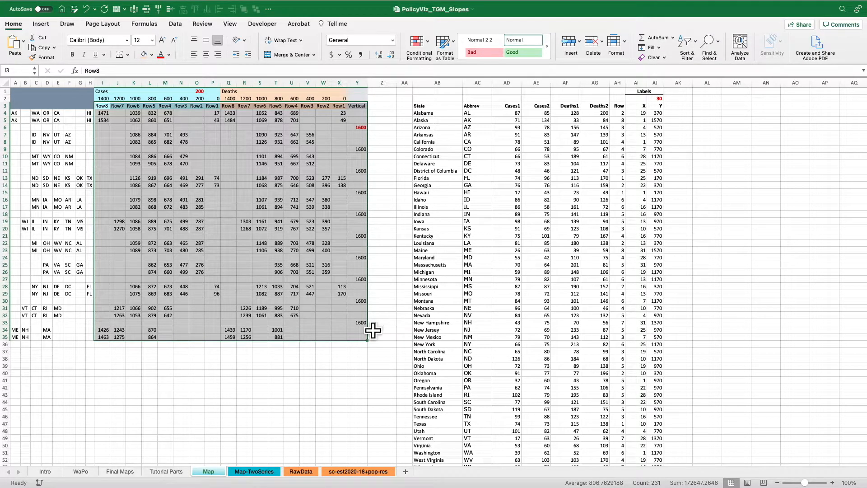
pyautogui.click(50, 26)
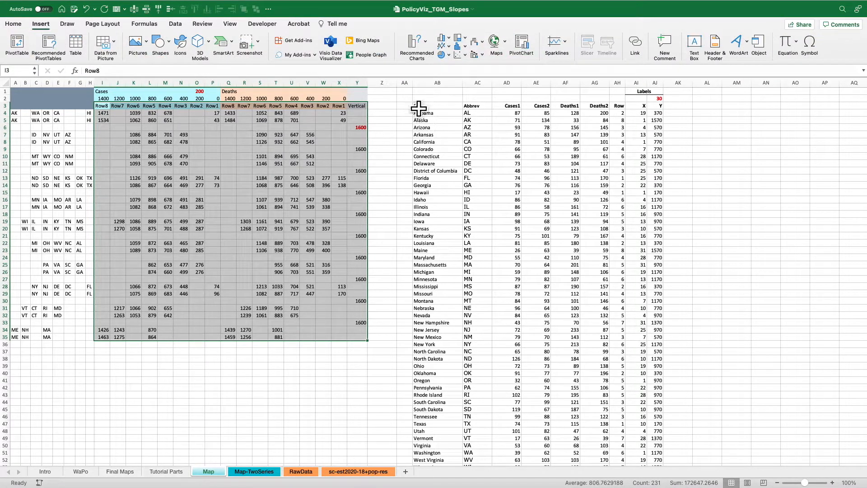
pyautogui.click(446, 48)
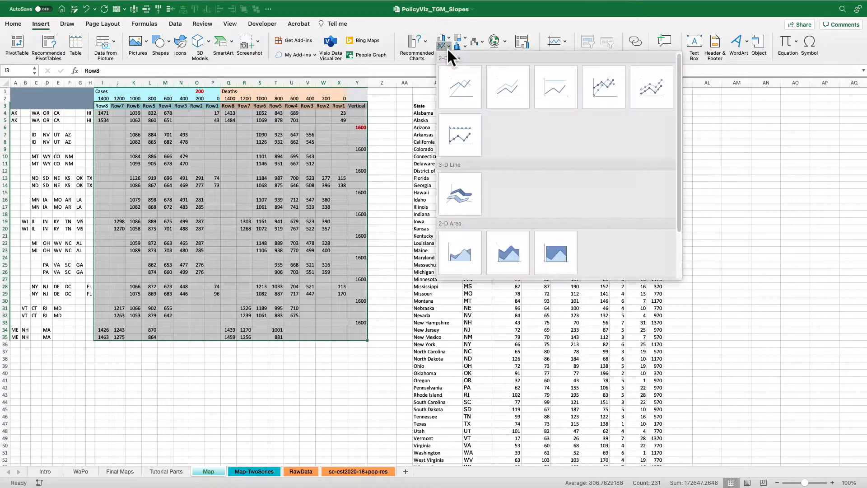
pyautogui.click(608, 89)
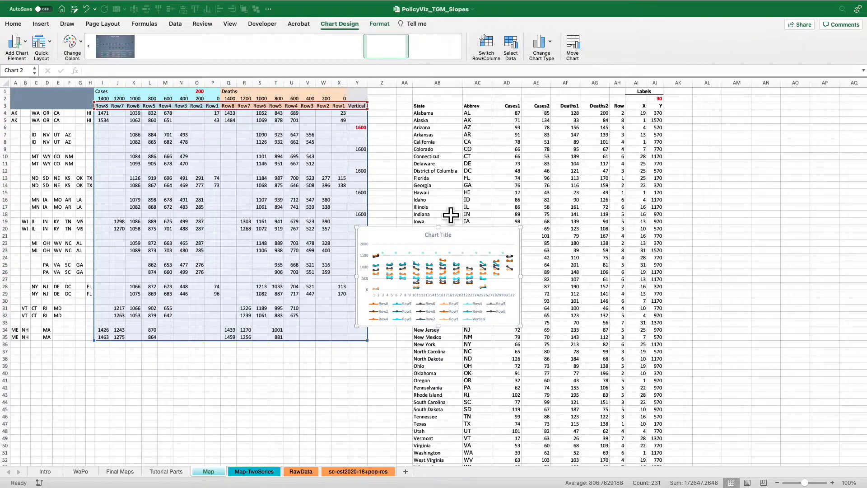
pyautogui.moveTo(410, 233); pyautogui.dragTo(279, 121)
pyautogui.moveTo(420, 240); pyautogui.dragTo(573, 381)
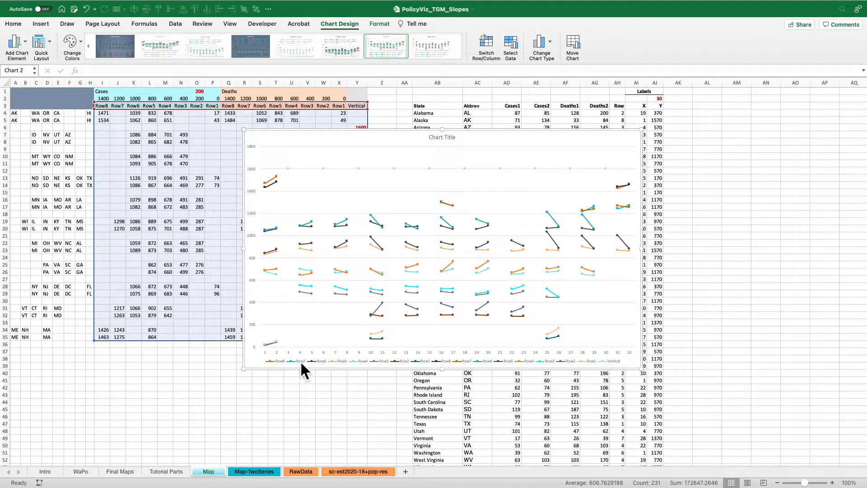
# Delete the chart's legend, and compare the chart with the reference map on the WaPo sheet.
pyautogui.click(454, 365)
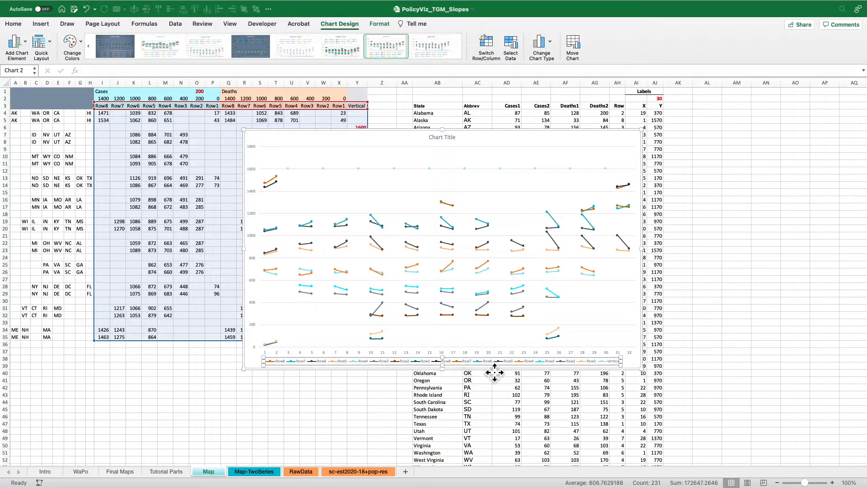
pyautogui.press('Delete')
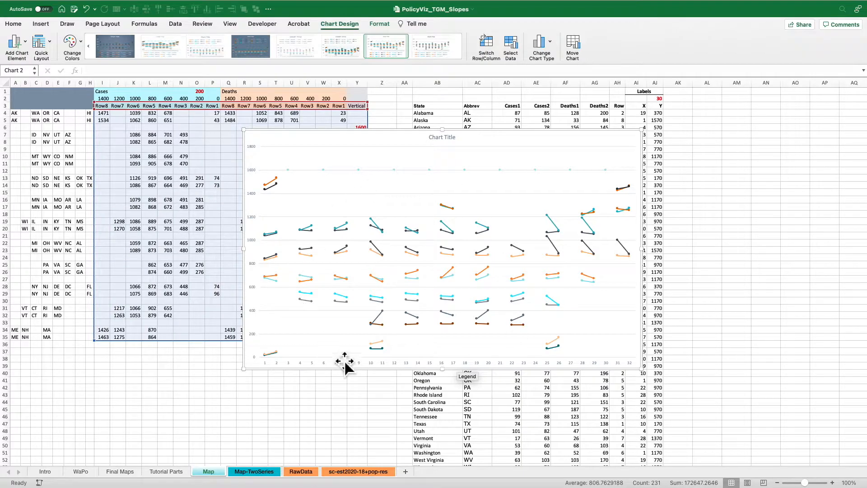
pyautogui.click(81, 472)
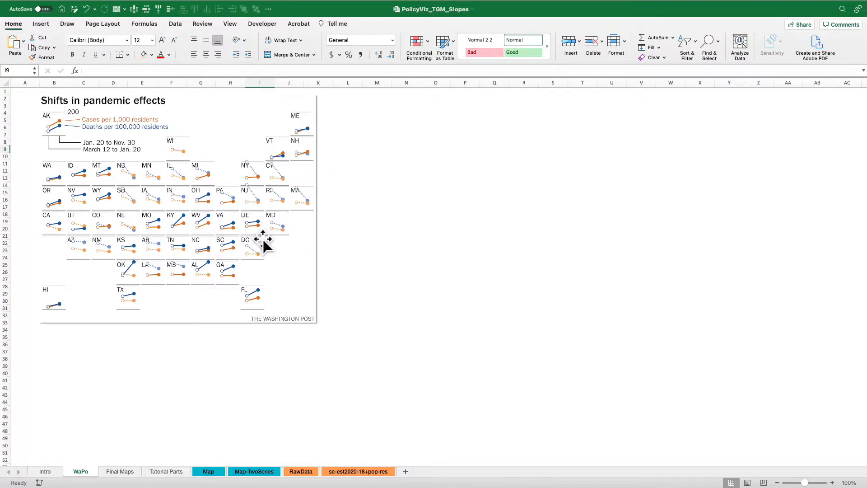
pyautogui.click(209, 472)
pyautogui.click(364, 310)
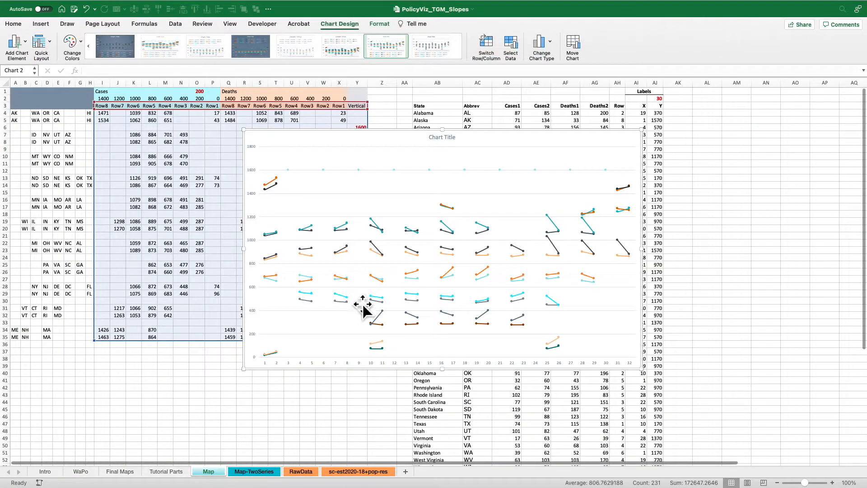
pyautogui.click(270, 235)
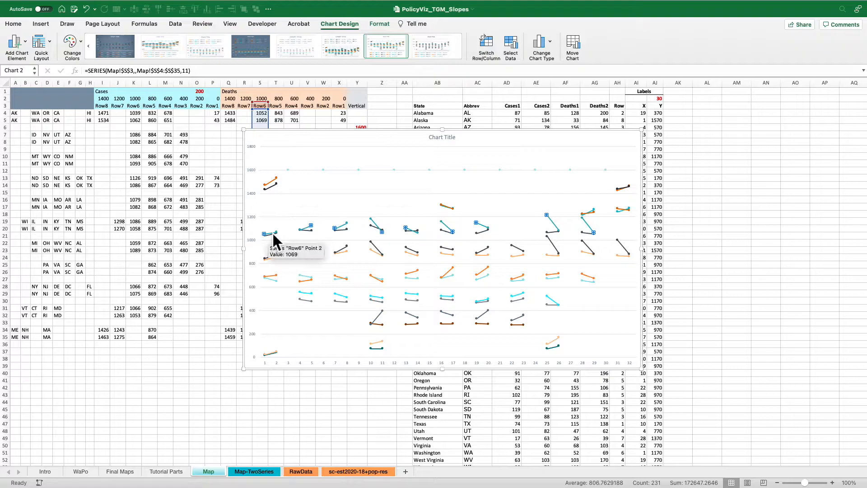
pyautogui.rightClick(272, 232)
pyautogui.click(302, 306)
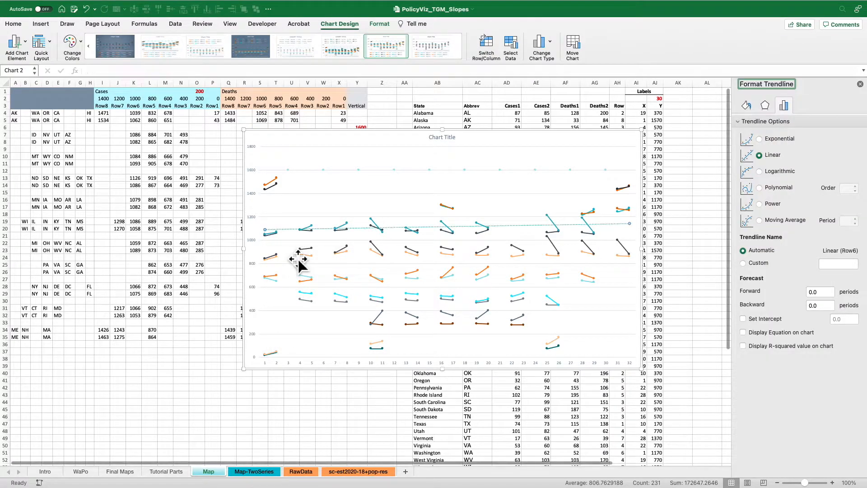
# Add data labels to the Deaths Row6 series, positioned above the points, with font size 12.
pyautogui.click(277, 234)
pyautogui.rightClick(277, 234)
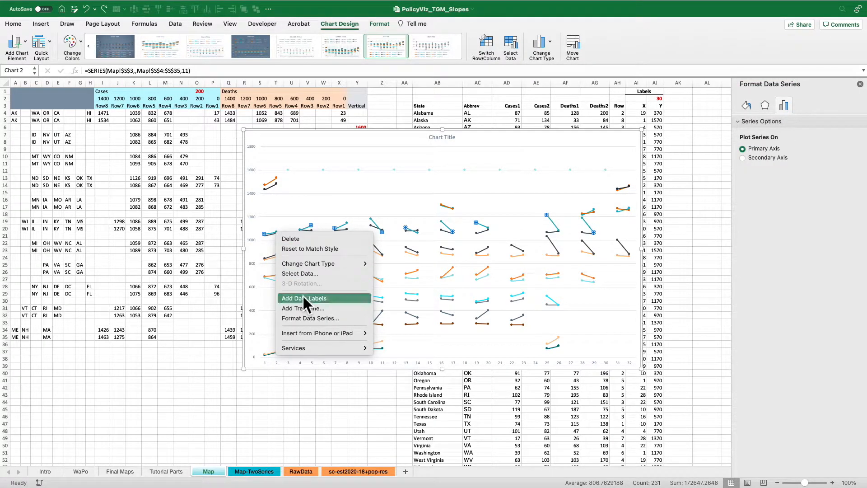
pyautogui.press('Escape')
pyautogui.click(285, 232)
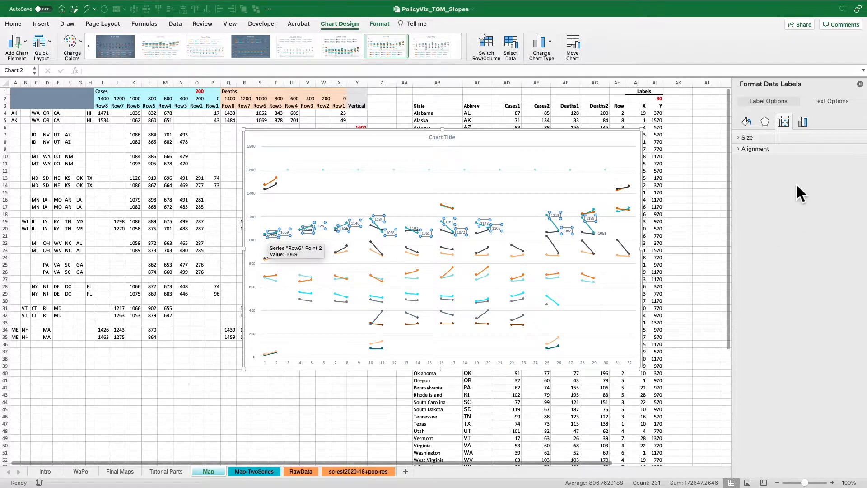
pyautogui.click(803, 122)
pyautogui.click(755, 314)
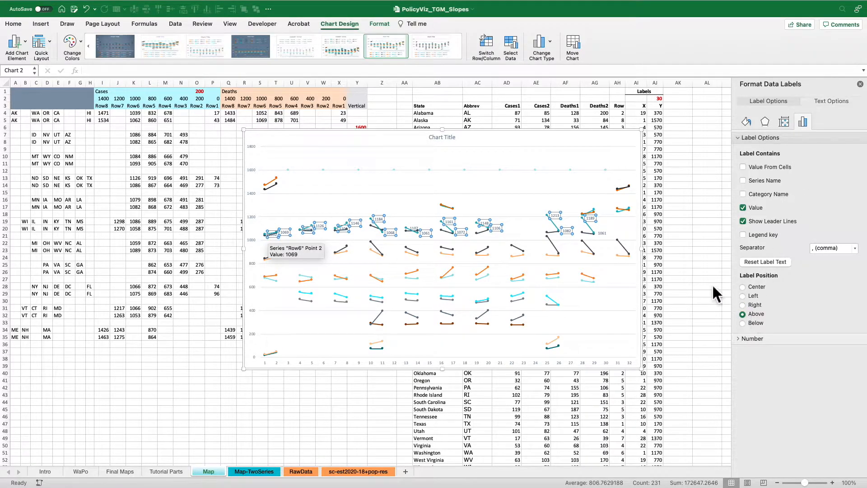
pyautogui.click(13, 23)
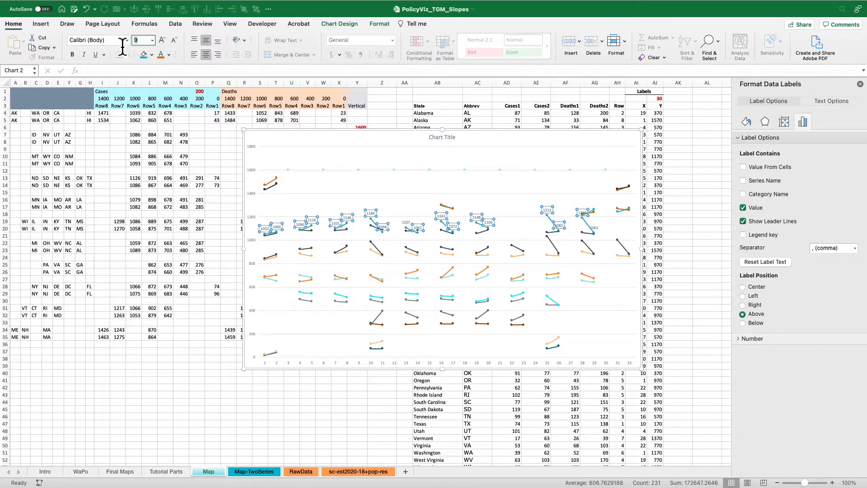
pyautogui.click(300, 142)
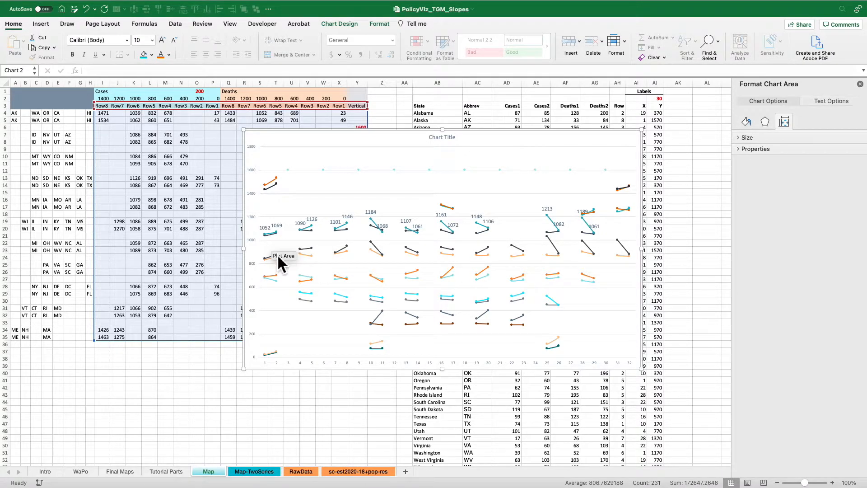
# Move the chart to uncover the Deaths Row6 column, and examine its values from S4 against the chart labels.
pyautogui.moveTo(303, 139); pyautogui.dragTo(332, 119)
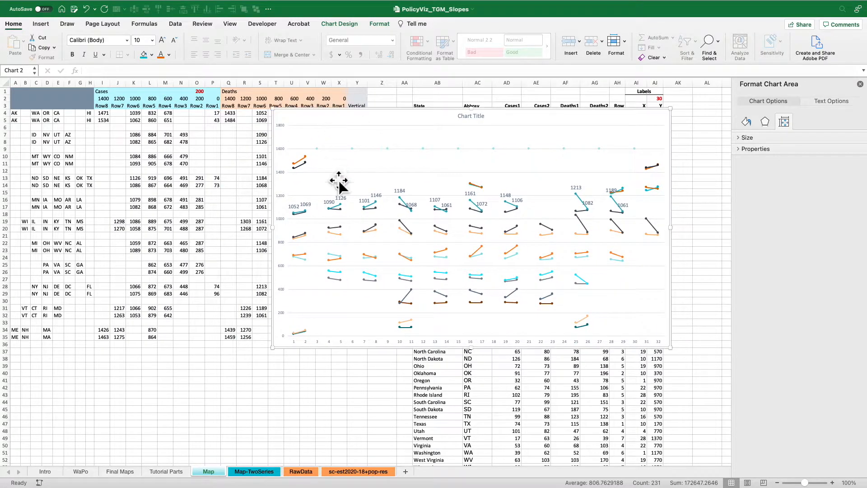
pyautogui.click(262, 120)
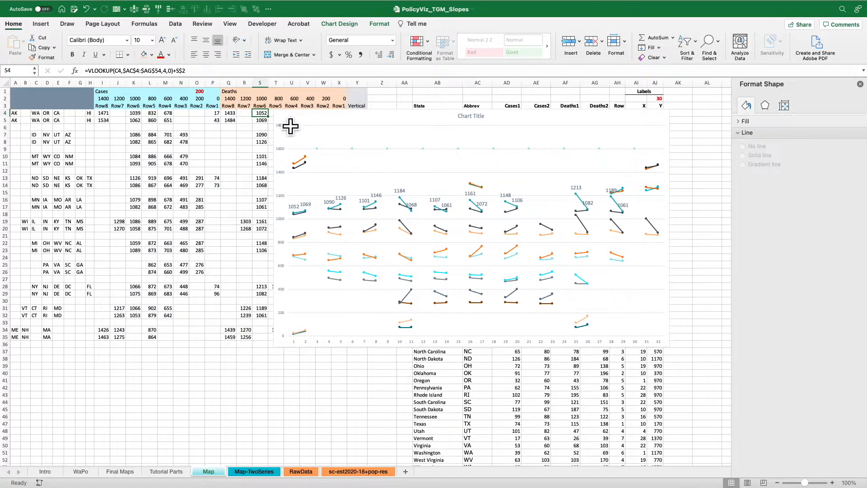
pyautogui.press('Up')
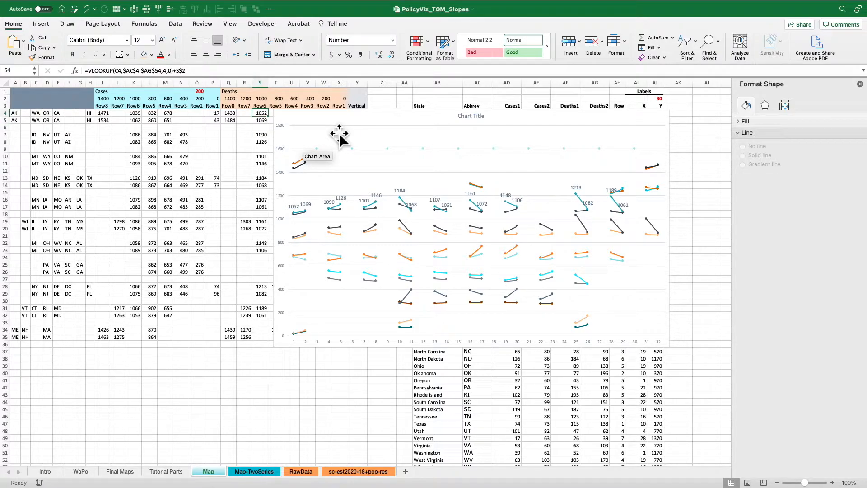
pyautogui.press('Down')
pyautogui.press('Up')
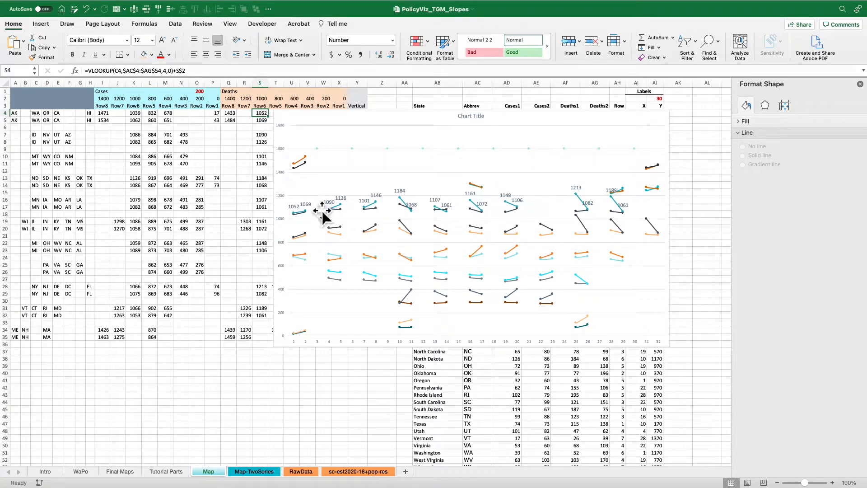
# Test the gap between states by entering 1000 in blank cell S6, and clear the cell again.
pyautogui.press('Down')
pyautogui.press('Down')
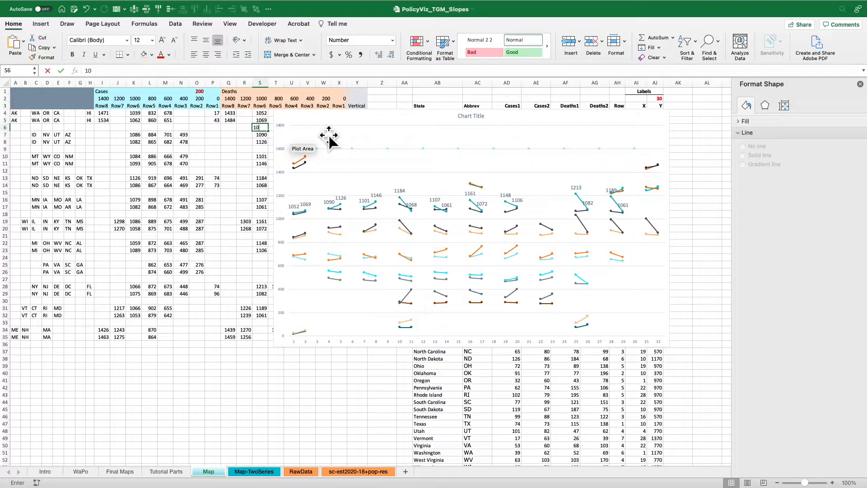
pyautogui.press('Return')
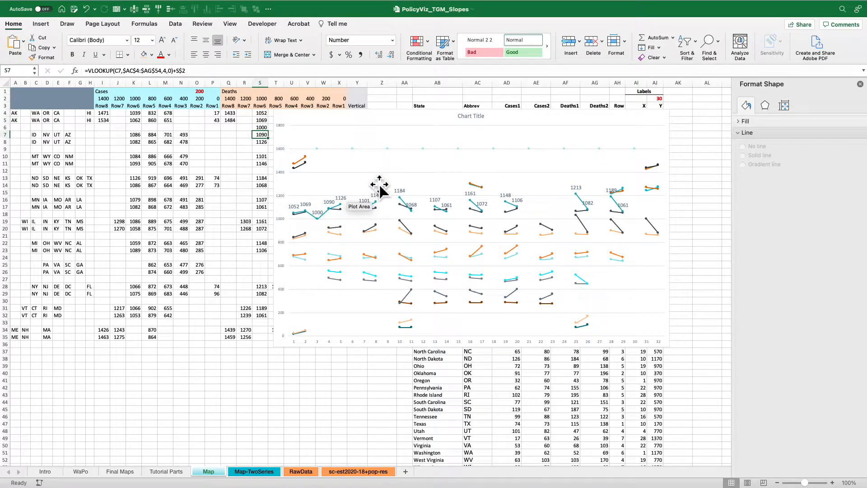
pyautogui.press('Up')
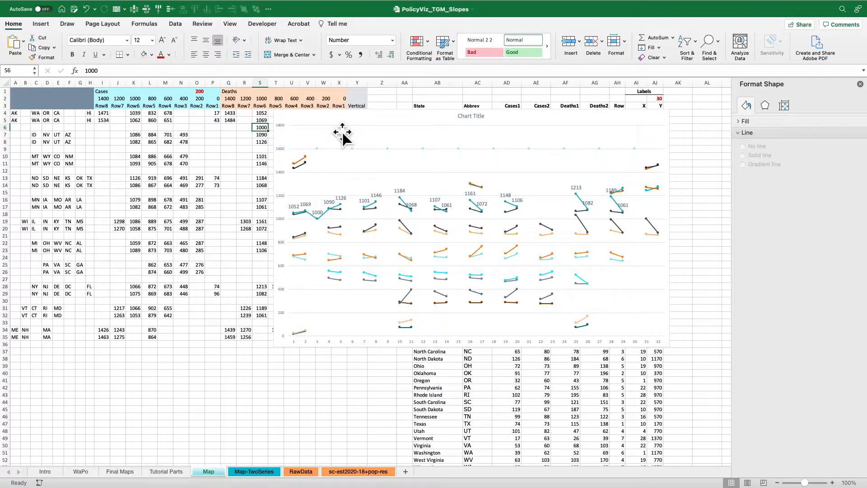
pyautogui.press('Delete')
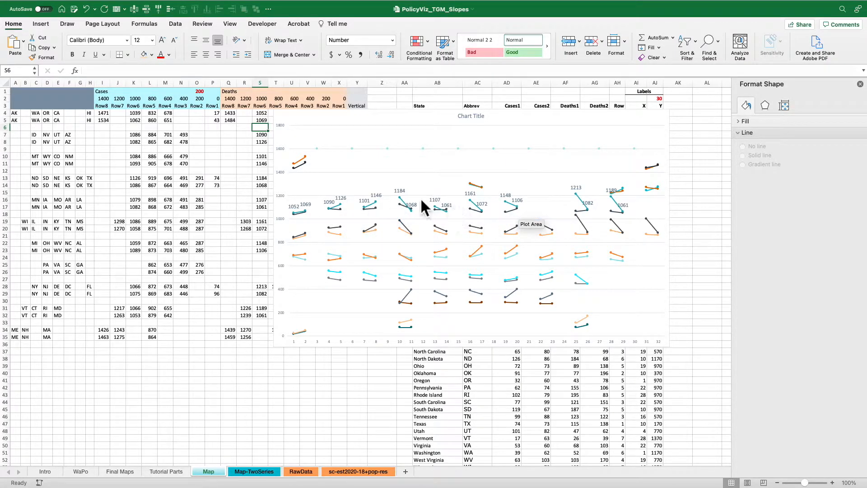
# Remove the data labels from the Deaths Row6 series, and review the WaPo sheet's map before returning to Map.
pyautogui.click(409, 204)
pyautogui.press('Delete')
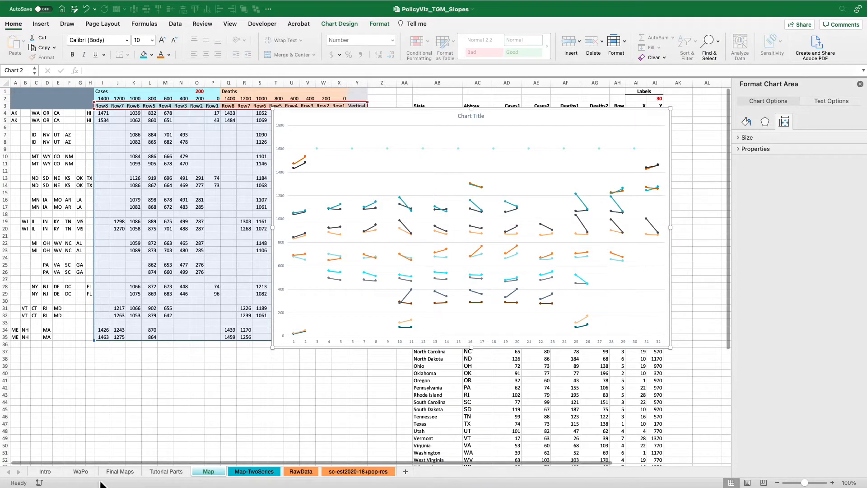
pyautogui.click(78, 472)
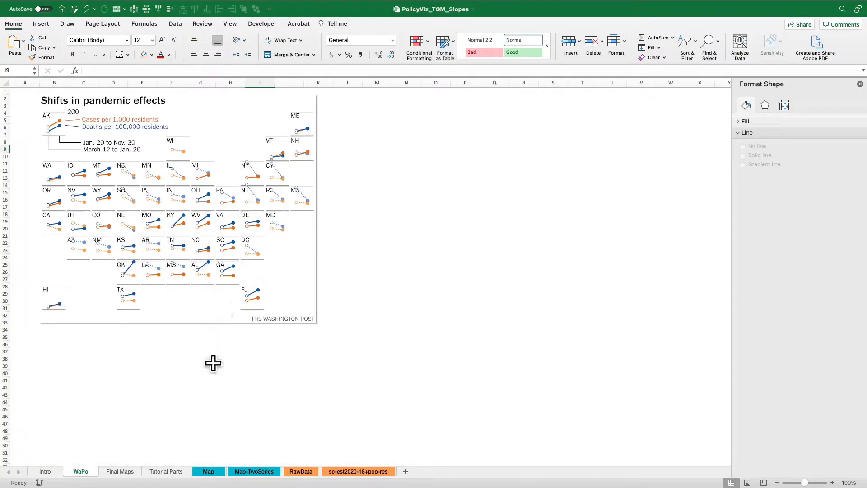
pyautogui.click(214, 474)
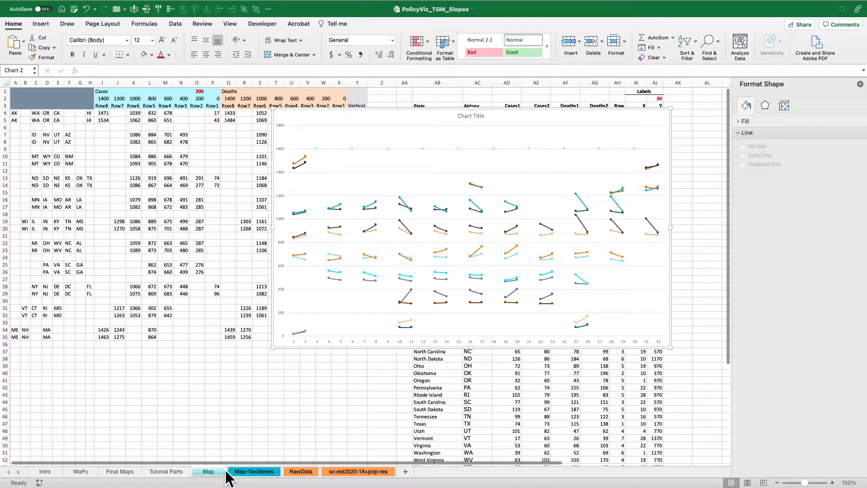
# Select the Vertical series along 1600 and move the chart lower to uncover the start of the Vertical column.
pyautogui.click(456, 187)
pyautogui.click(425, 148)
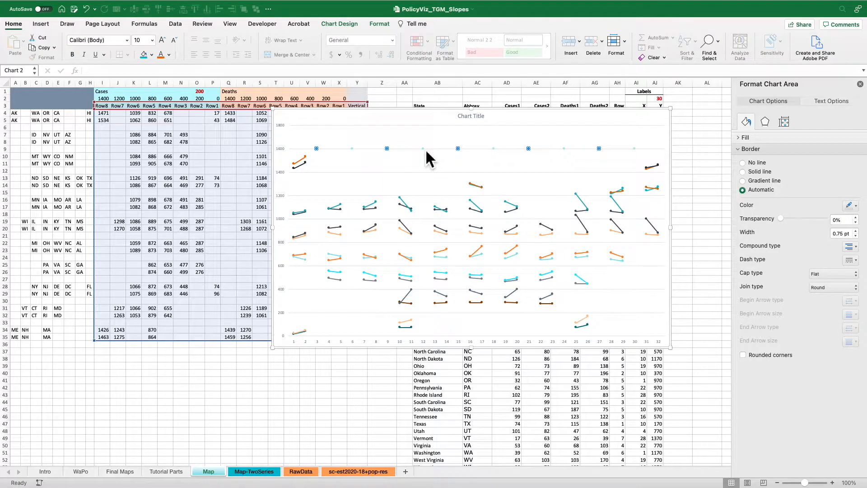
pyautogui.moveTo(420, 120); pyautogui.dragTo(413, 135)
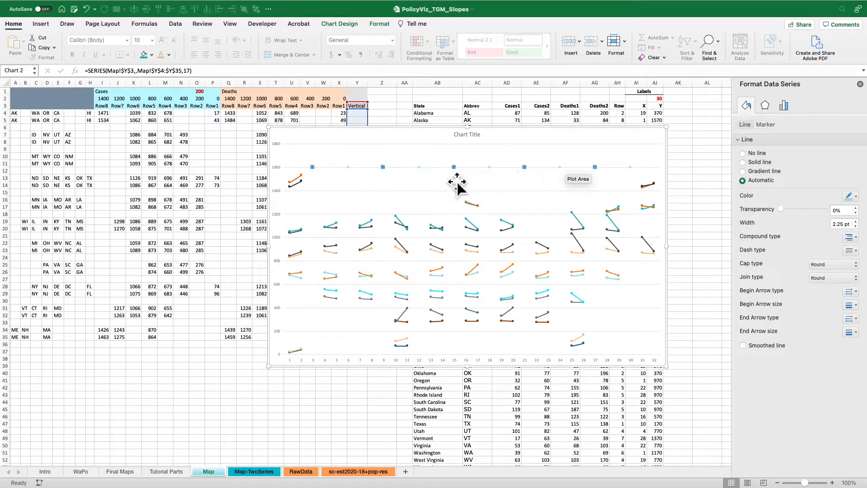
pyautogui.moveTo(401, 138); pyautogui.dragTo(402, 168)
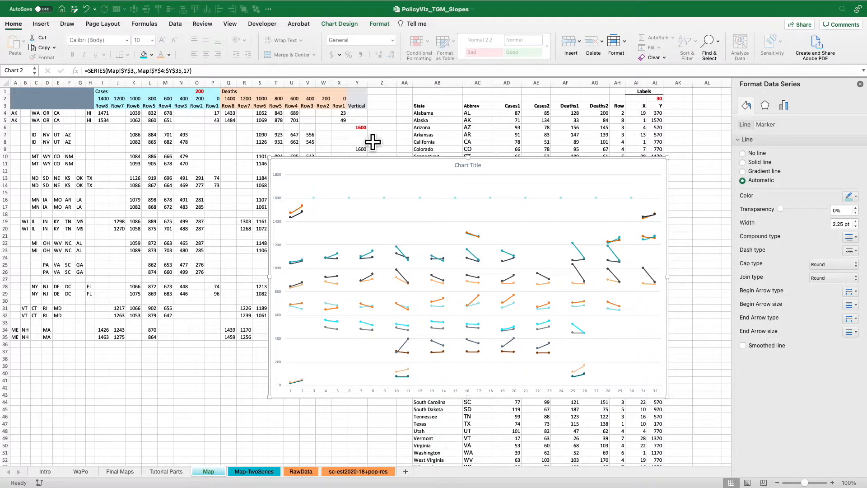
# Add error bars to the chart's Vertical series and open their formatting options.
pyautogui.click(315, 200)
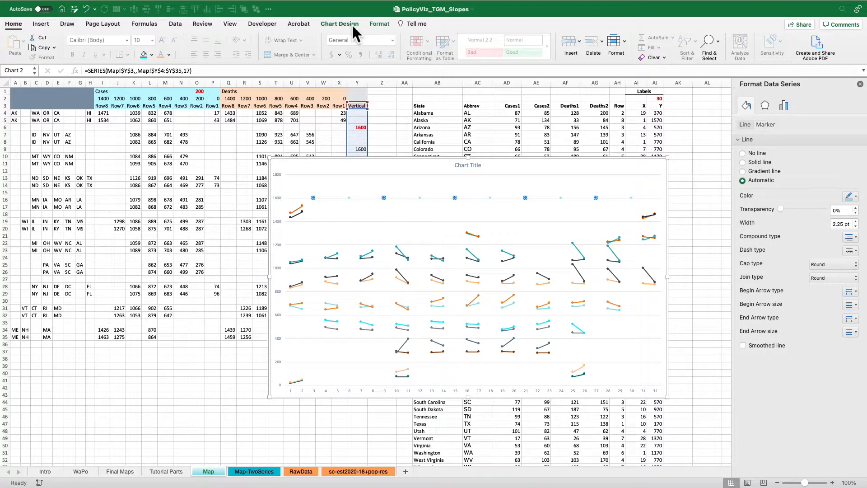
pyautogui.click(340, 23)
pyautogui.click(14, 41)
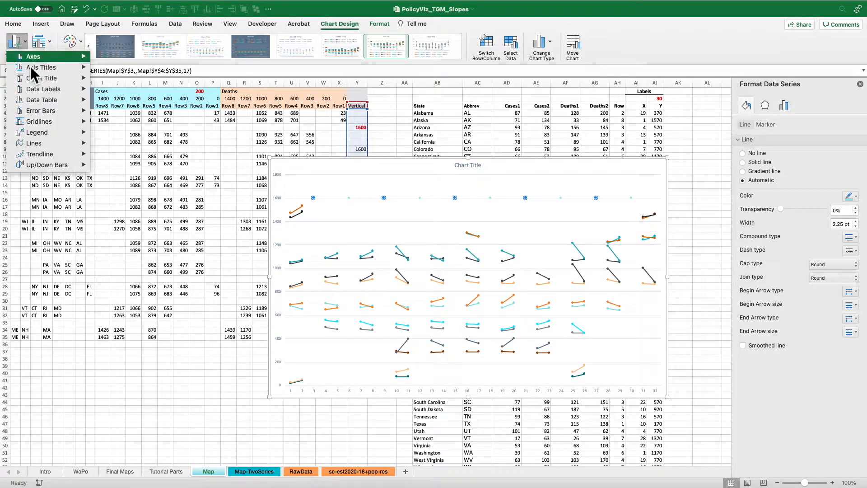
pyautogui.moveTo(45, 113)
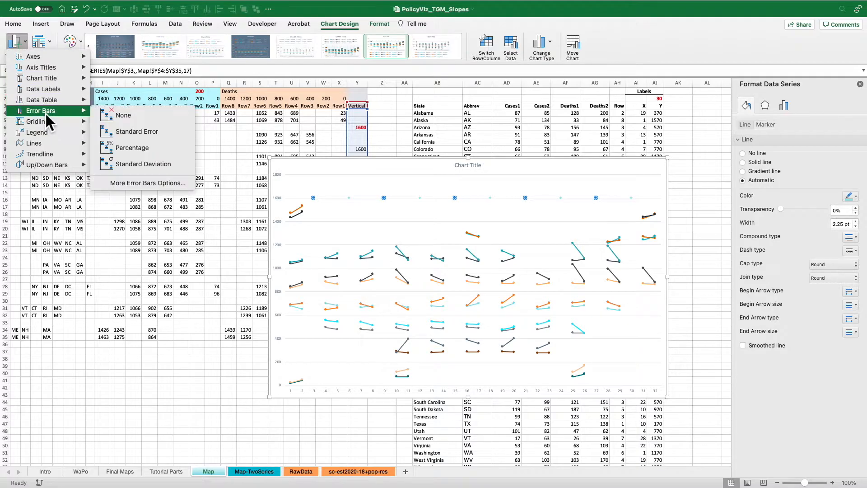
pyautogui.click(138, 183)
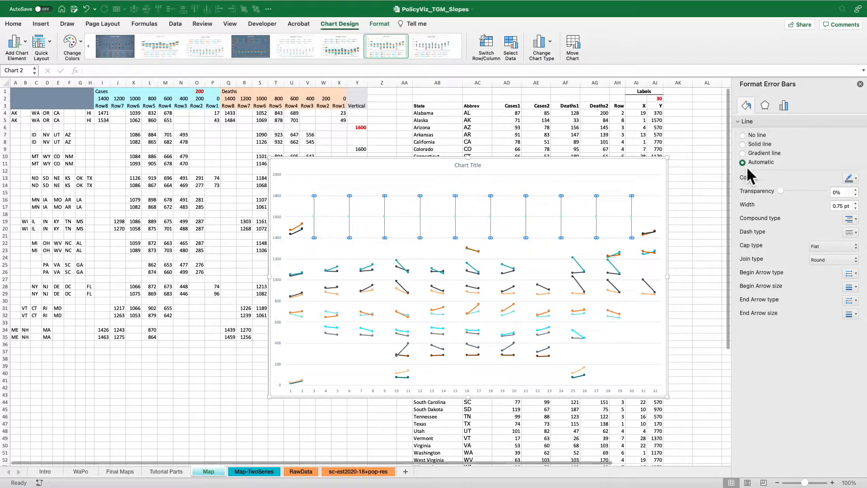
# Set the Vertical series' error bars to the Minus direction, No Cap, and a percentage error amount of 100%.
pyautogui.click(788, 108)
pyautogui.click(766, 158)
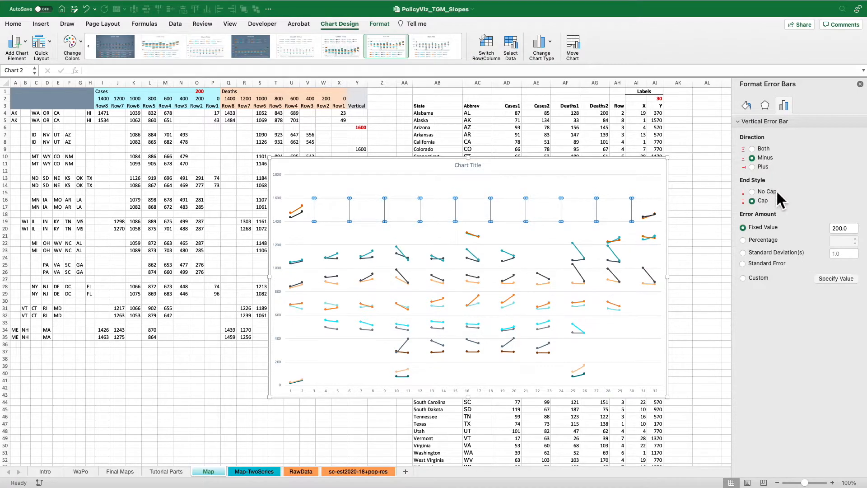
pyautogui.click(770, 242)
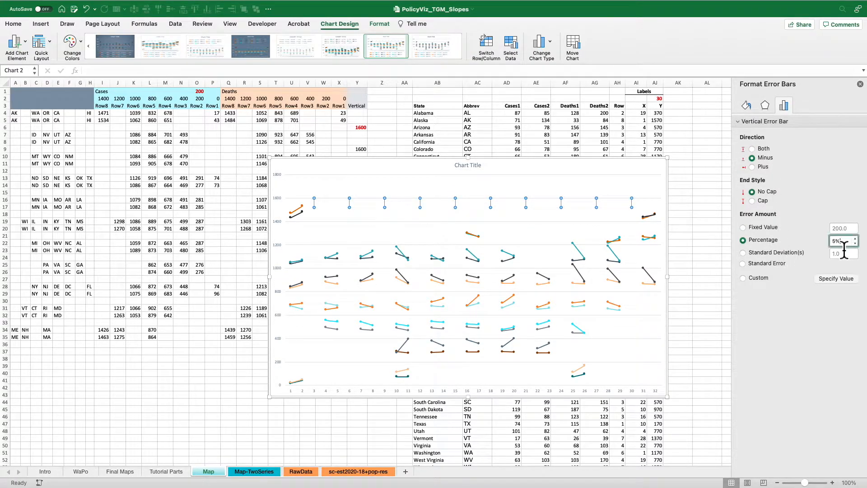
pyautogui.write('100')
pyautogui.press('Return')
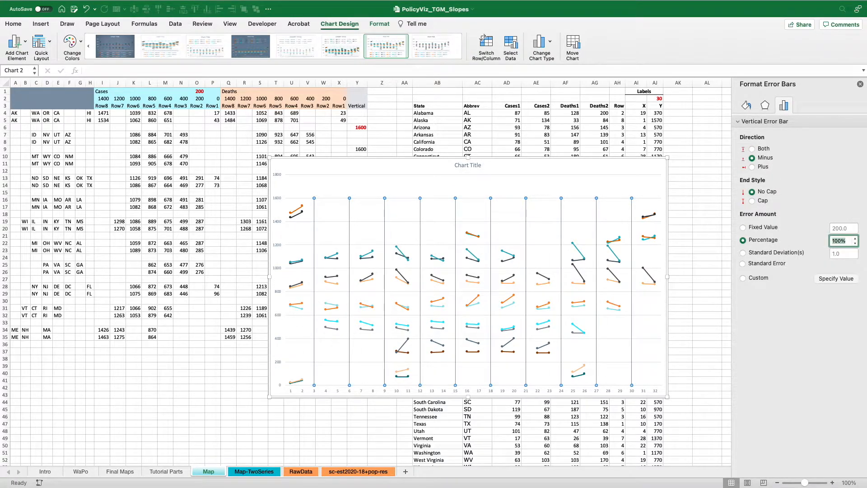
# Format the Vertical series' error bars as solid white lines 30 pt wide.
pyautogui.click(754, 107)
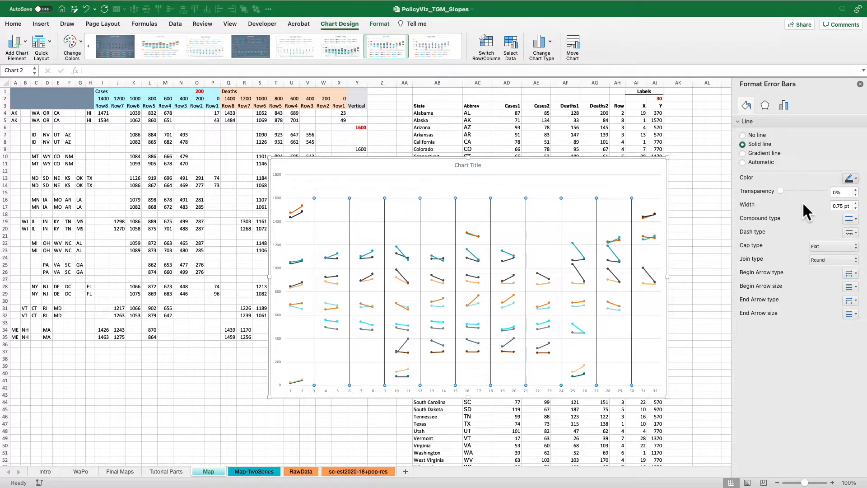
pyautogui.click(789, 202)
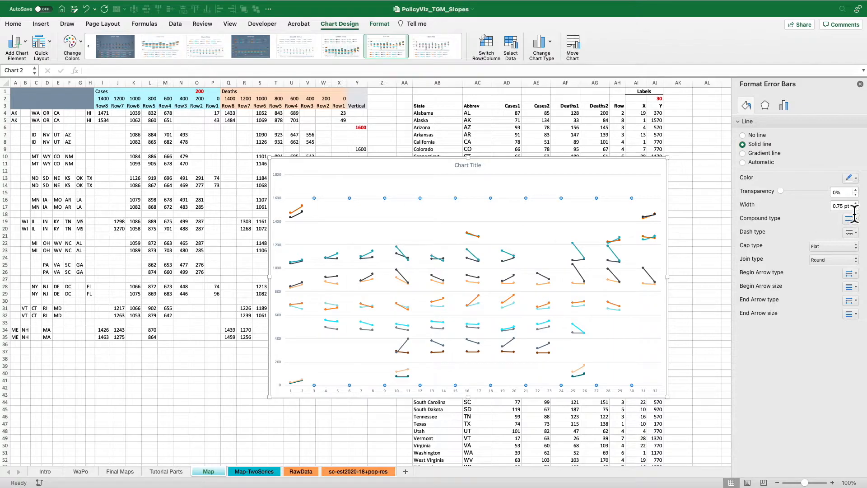
pyautogui.write('20')
pyautogui.press('Return')
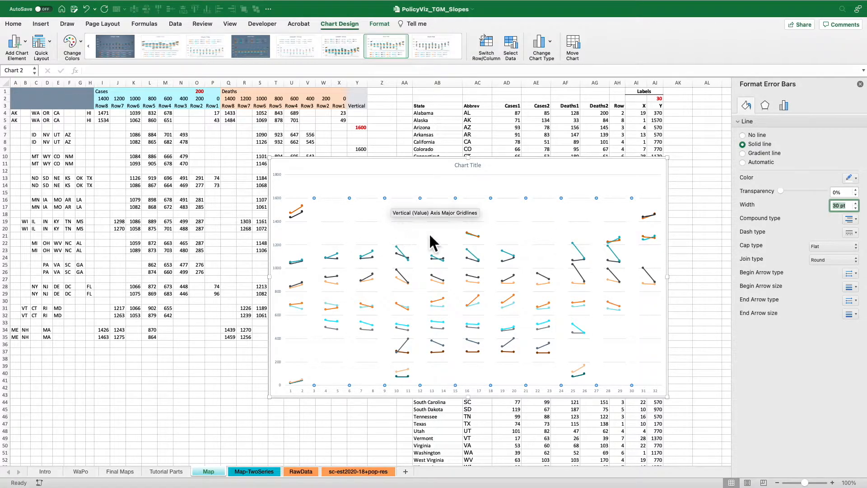
# Select the Vertical series along 1600 in the chart and set its markers to None.
pyautogui.click(602, 186)
pyautogui.click(598, 198)
pyautogui.click(765, 124)
pyautogui.click(764, 139)
pyautogui.click(753, 162)
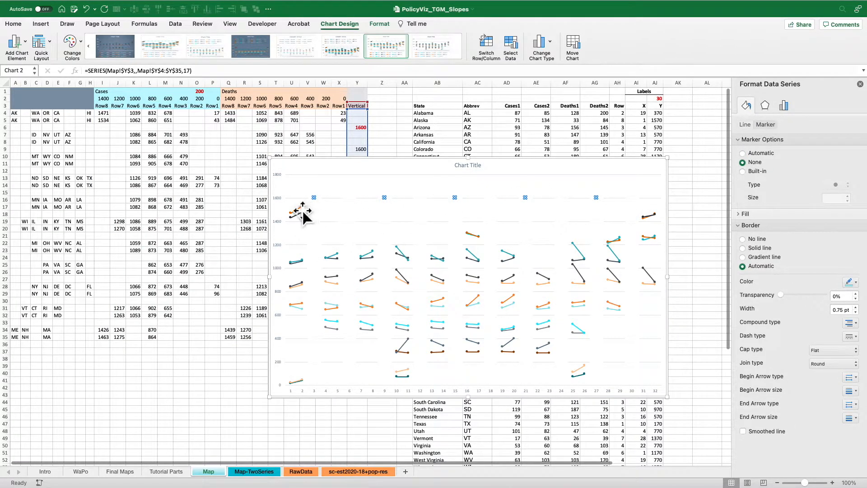
# Set the maximum bound of the chart's vertical axis to 1600.
pyautogui.click(280, 181)
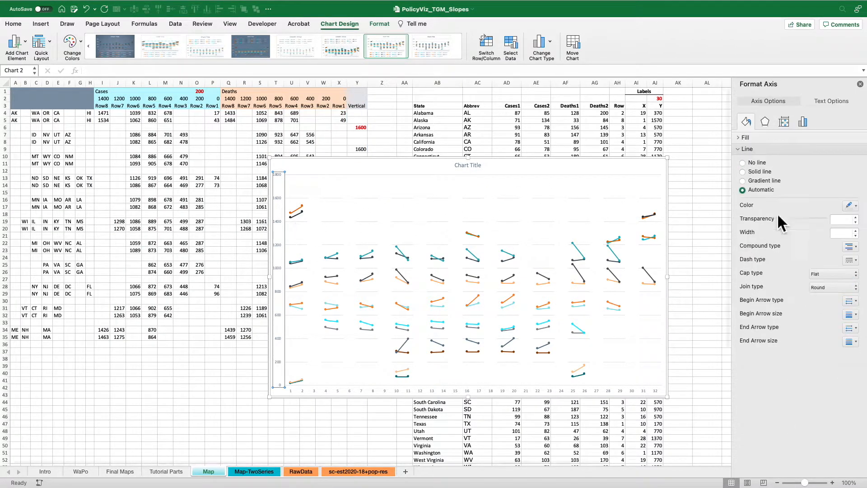
pyautogui.click(803, 121)
pyautogui.click(796, 137)
pyautogui.doubleClick(840, 181)
pyautogui.write('1600.0')
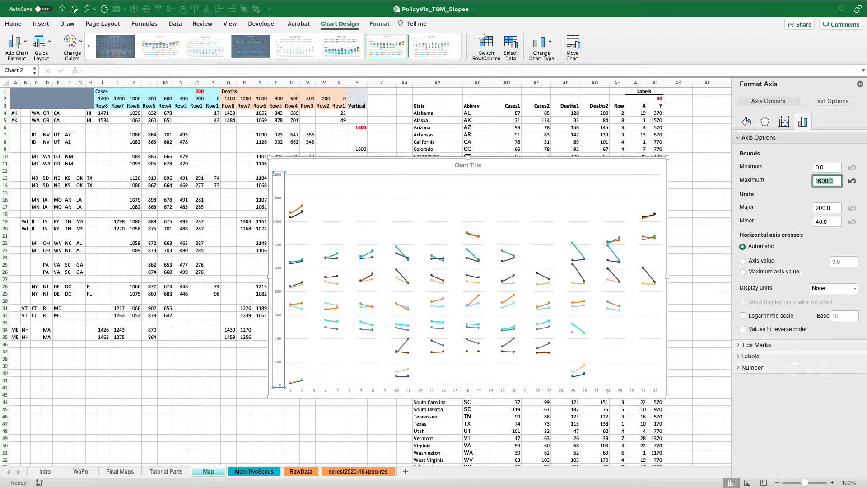
pyautogui.click(604, 182)
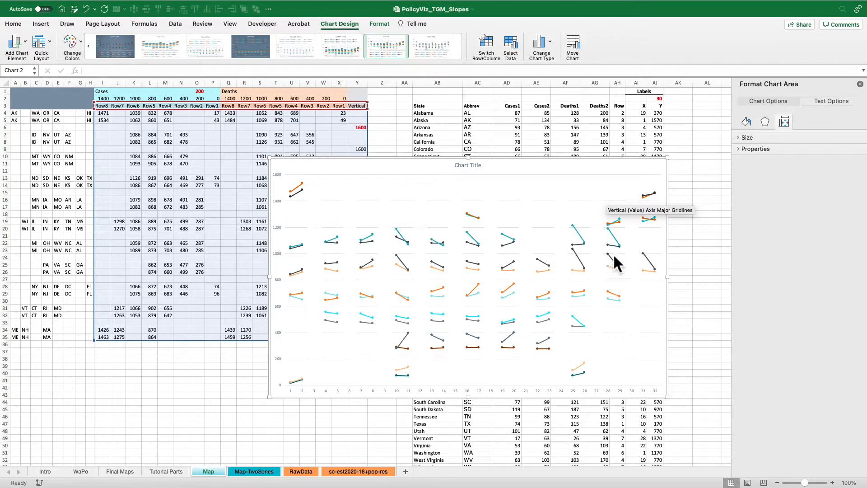
# Delete the chart's horizontal axis and its title.
pyautogui.click(470, 400)
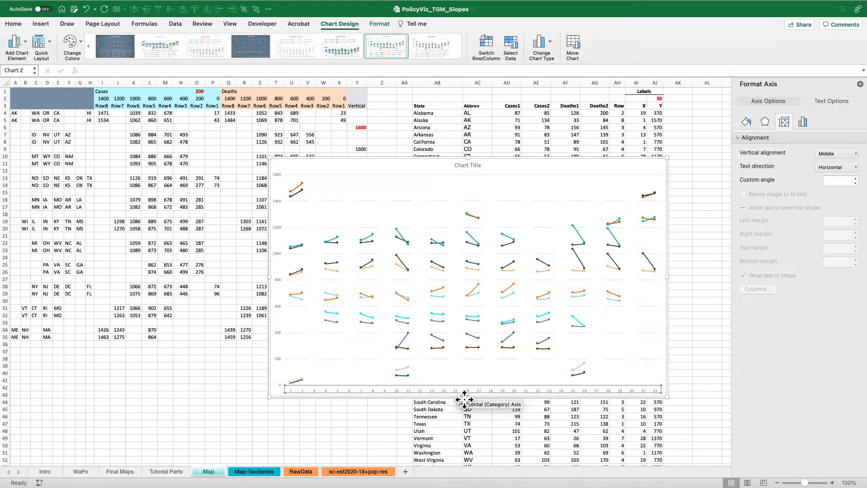
pyautogui.press('Delete')
pyautogui.click(280, 285)
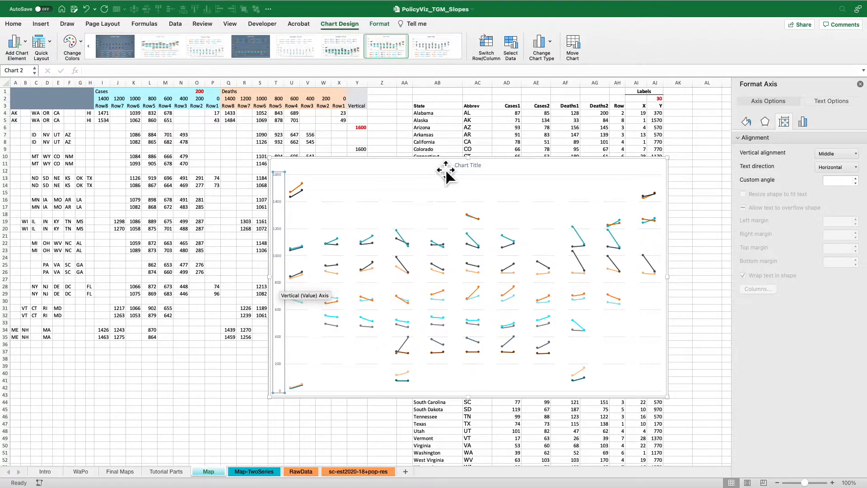
pyautogui.click(477, 168)
pyautogui.click(486, 174)
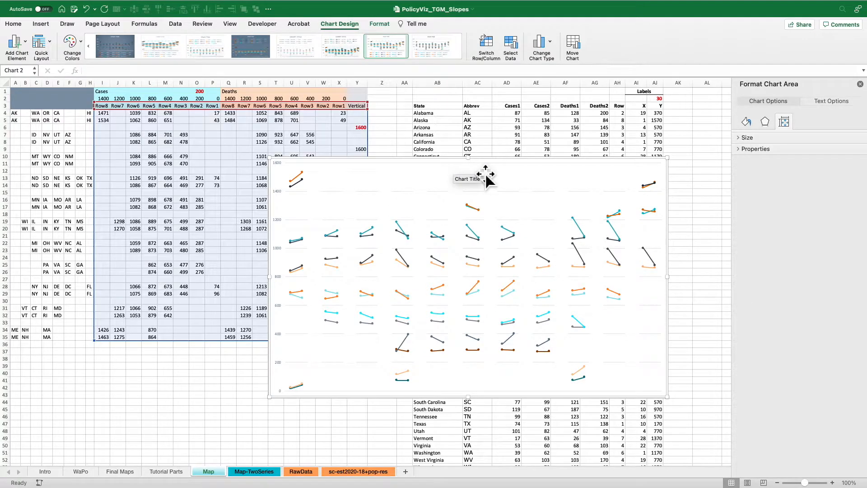
# Move the chart up and left over the Cases and Deaths columns, and check the reference map on the WaPo sheet.
pyautogui.moveTo(495, 174); pyautogui.dragTo(345, 133)
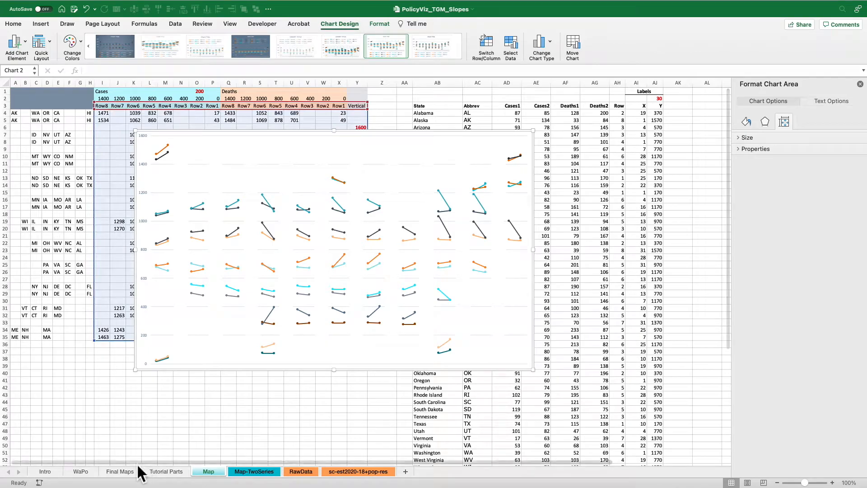
pyautogui.click(81, 471)
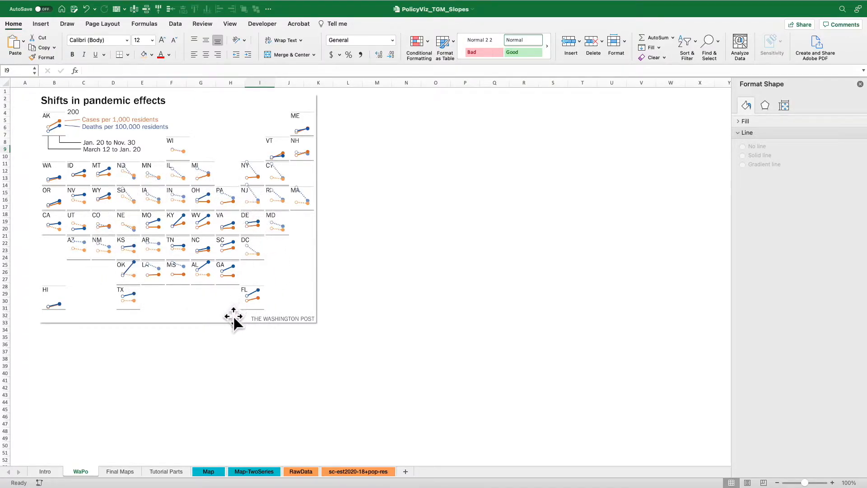
pyautogui.click(209, 471)
# Add a new data series to the Map sheet's chart and take its name from the Labels heading in AI1.
pyautogui.click(421, 222)
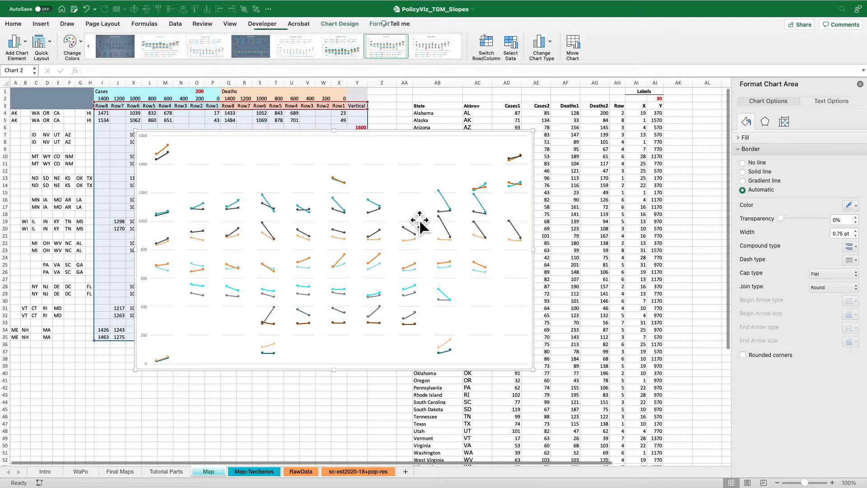
pyautogui.rightClick(380, 177)
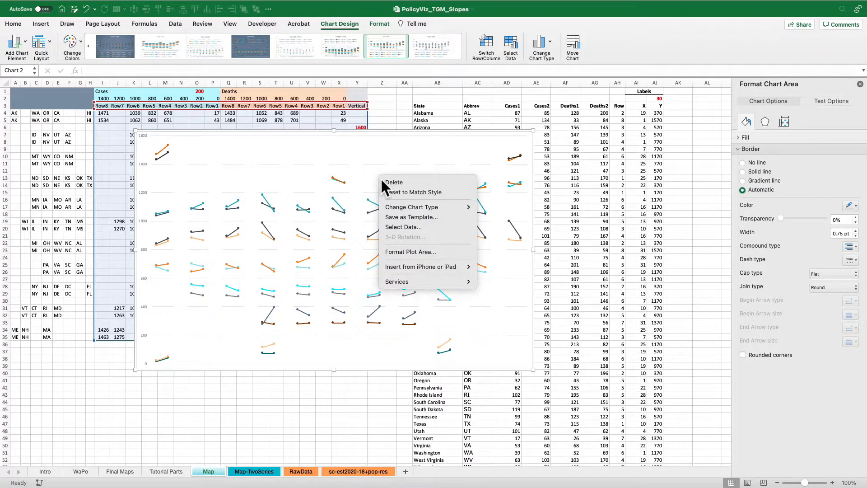
pyautogui.click(400, 224)
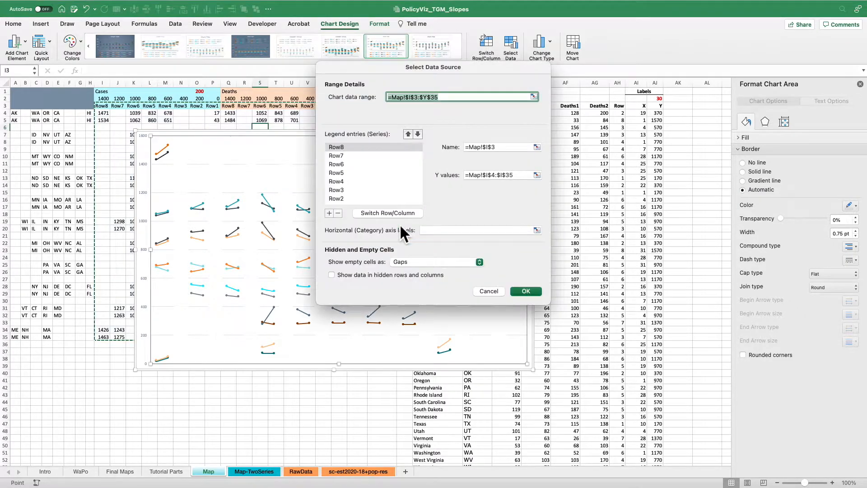
pyautogui.click(330, 213)
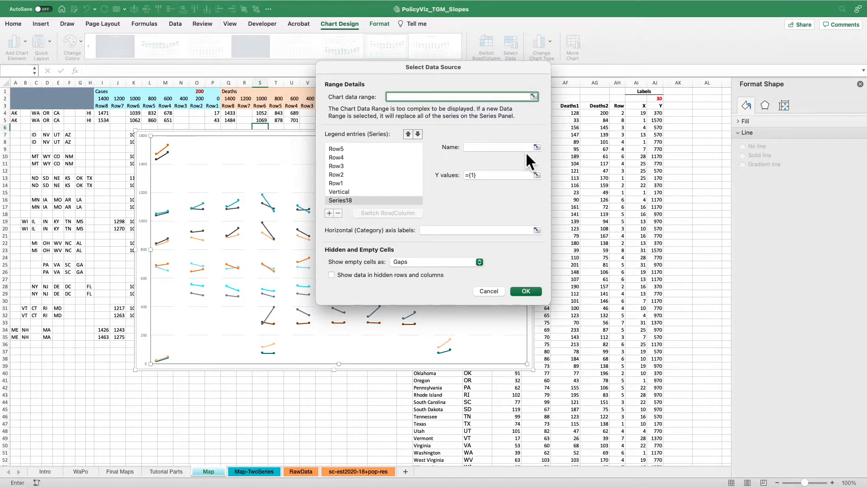
pyautogui.click(536, 147)
pyautogui.click(637, 91)
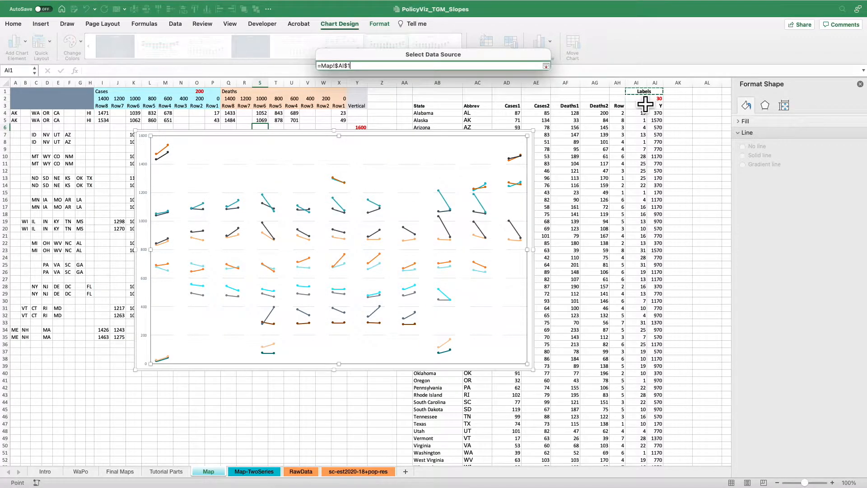
pyautogui.click(546, 67)
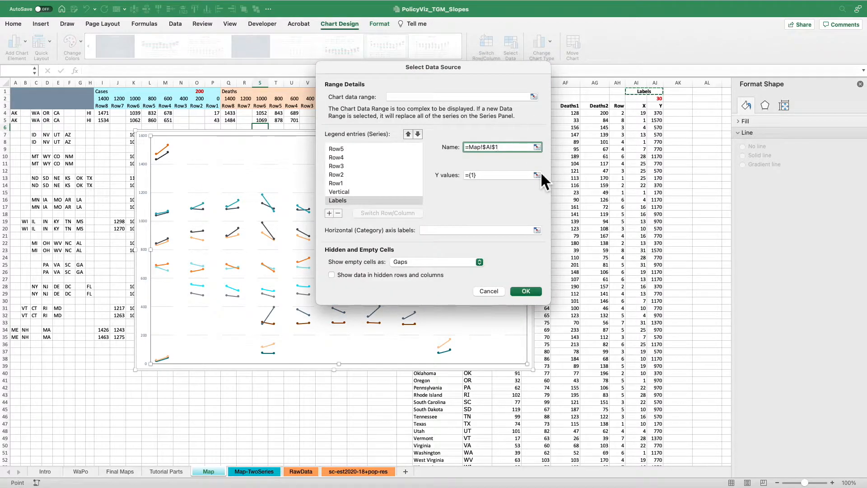
# Set the Labels series' Y values to AJ4:AJ54 on the Map sheet and apply the data source change.
pyautogui.click(537, 175)
pyautogui.click(656, 113)
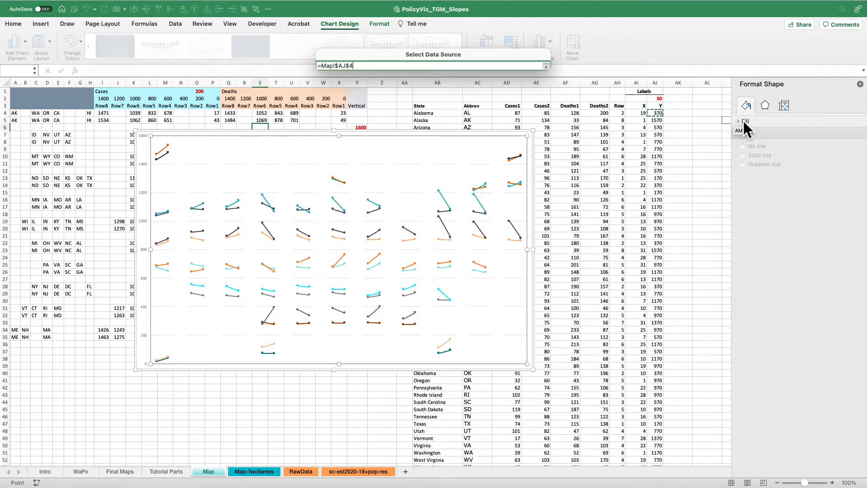
pyautogui.hotkey('ctrl', 'shift', 'Down')
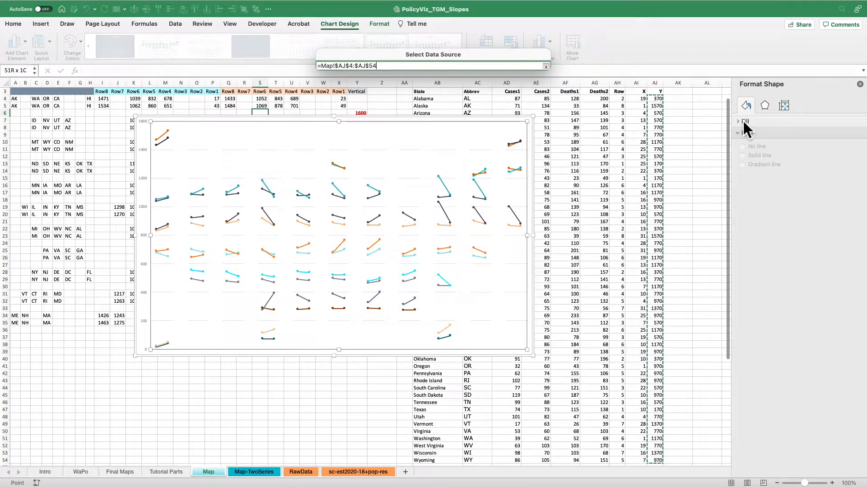
pyautogui.press('Return')
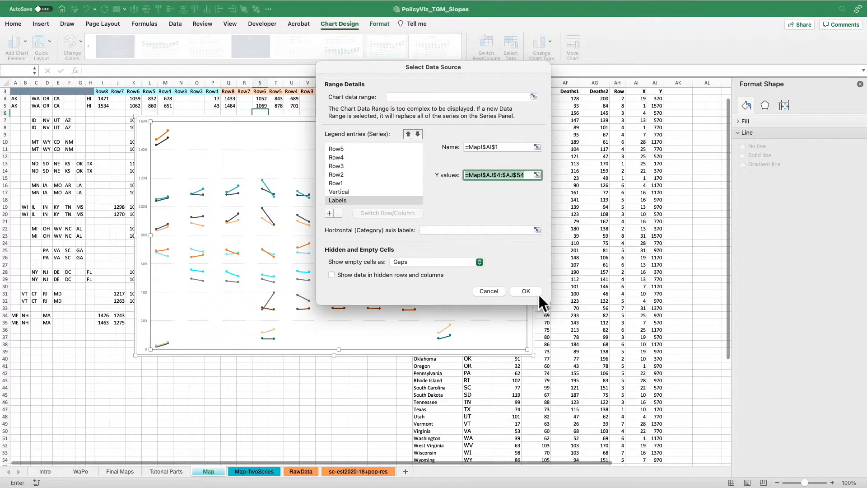
pyautogui.click(538, 292)
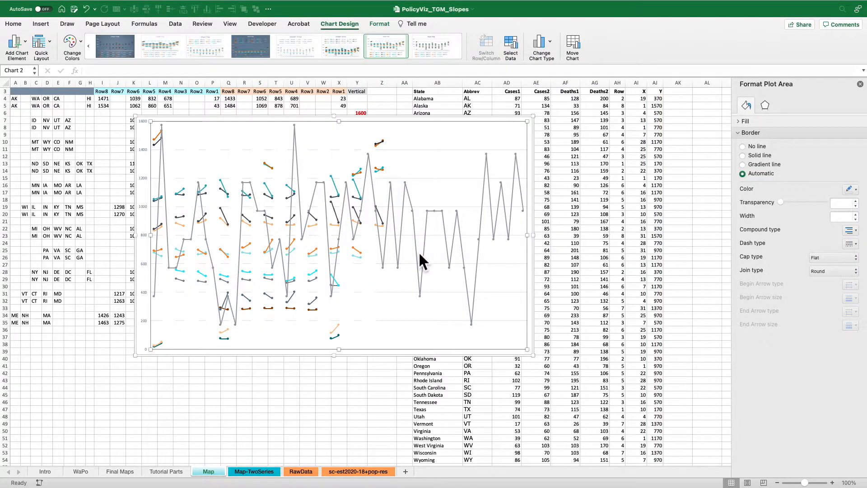
# Change the chart type of the Labels series to an X Y scatter with markers only.
pyautogui.moveTo(427, 252)
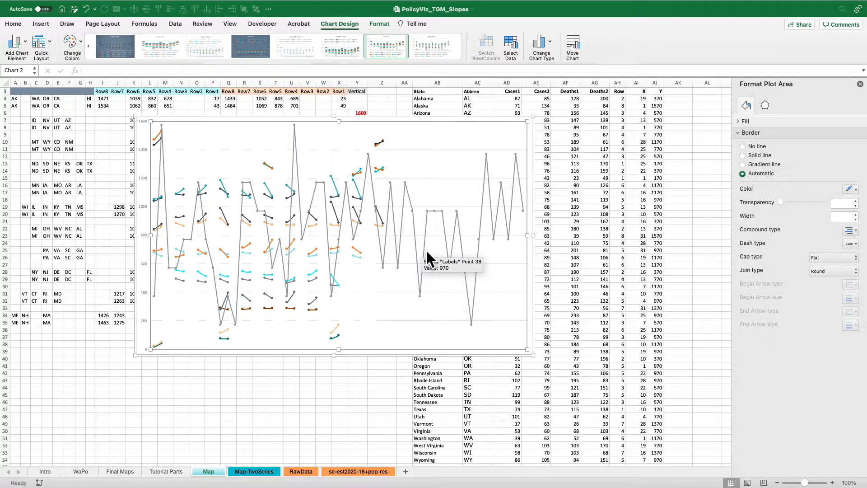
pyautogui.click(426, 251)
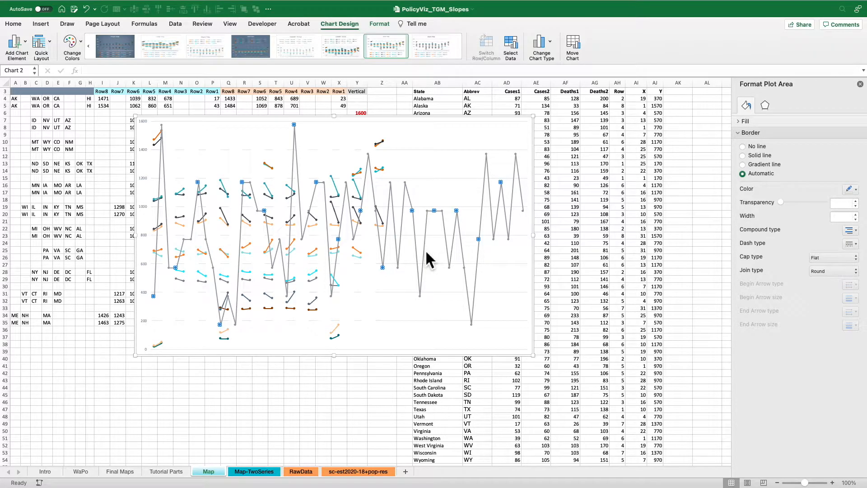
pyautogui.click(548, 42)
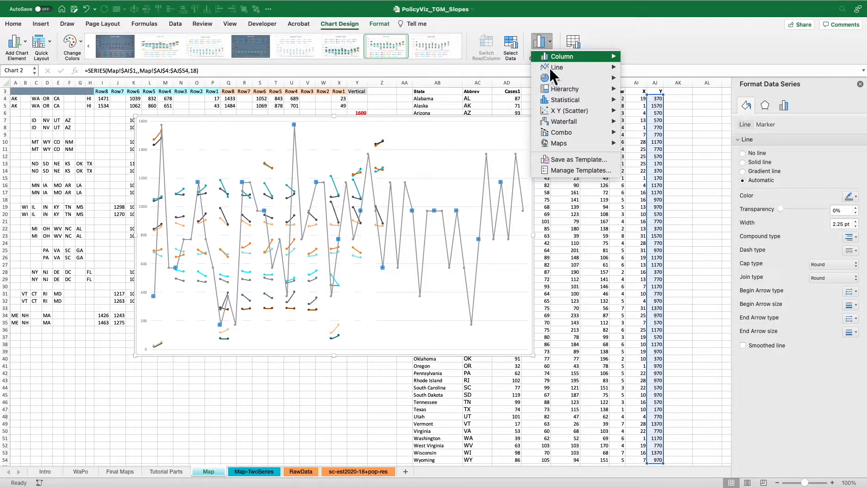
pyautogui.moveTo(559, 112)
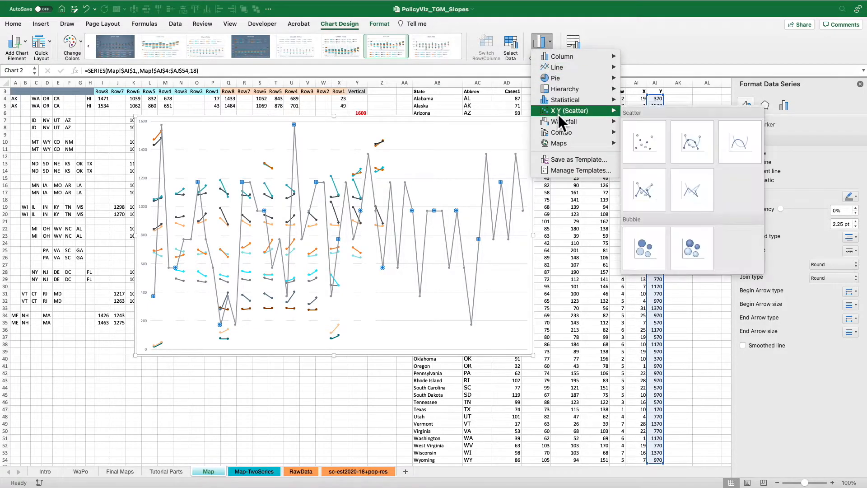
pyautogui.click(653, 148)
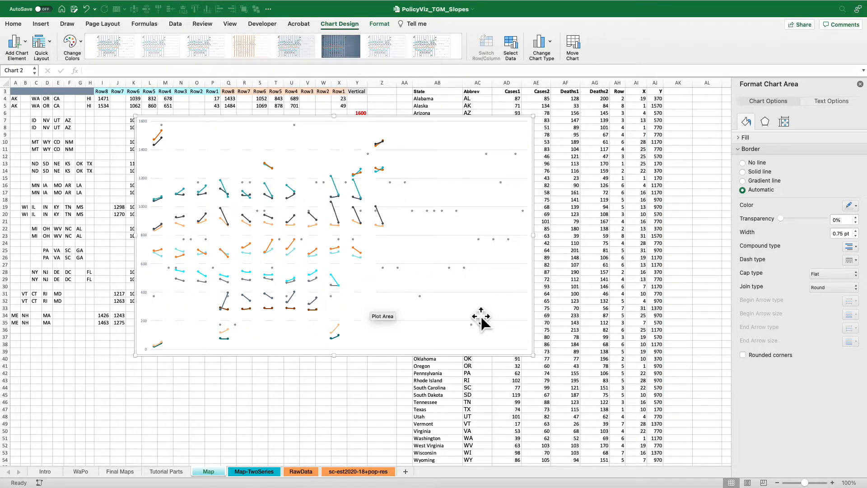
# Set the Labels series' X values to AI4:AI54 on the Map sheet and apply the data source change.
pyautogui.rightClick(435, 161)
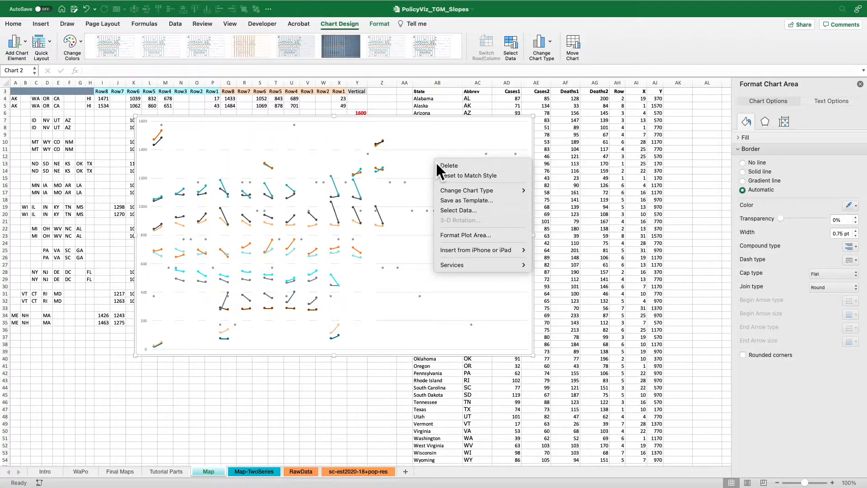
pyautogui.click(455, 213)
pyautogui.scroll(-2, 364, 194)
pyautogui.click(361, 200)
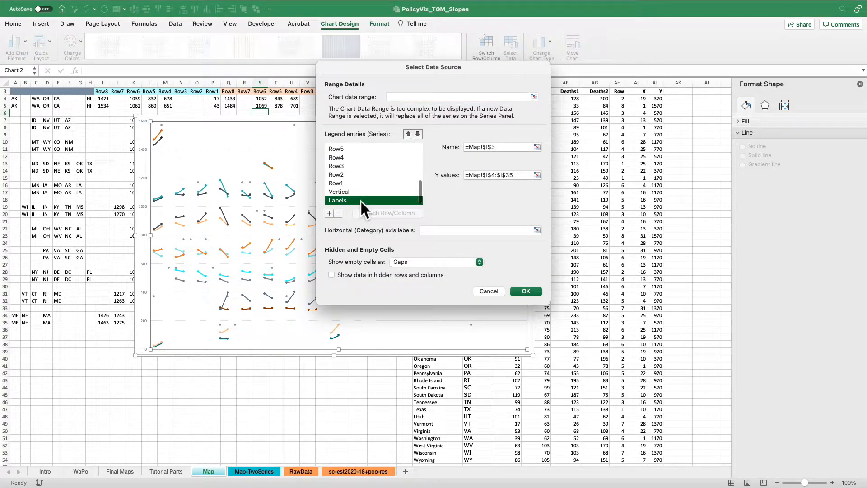
pyautogui.click(537, 161)
pyautogui.moveTo(641, 100); pyautogui.dragTo(672, 261)
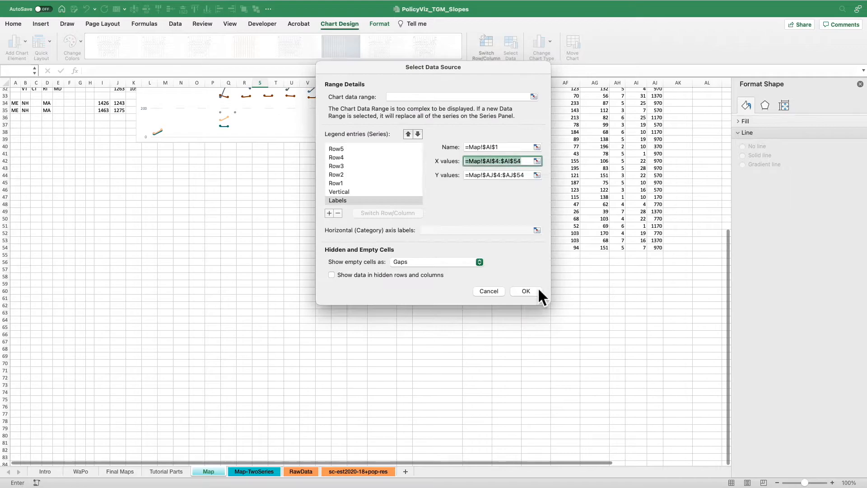
pyautogui.click(532, 294)
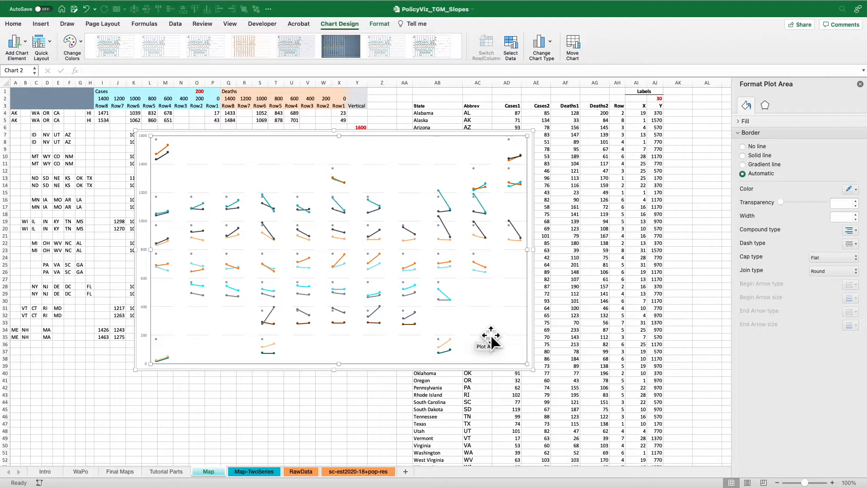
# Add a data label to the Labels series' scatter point above Wisconsin's slope lines.
pyautogui.click(336, 169)
pyautogui.click(336, 169)
pyautogui.rightClick(336, 169)
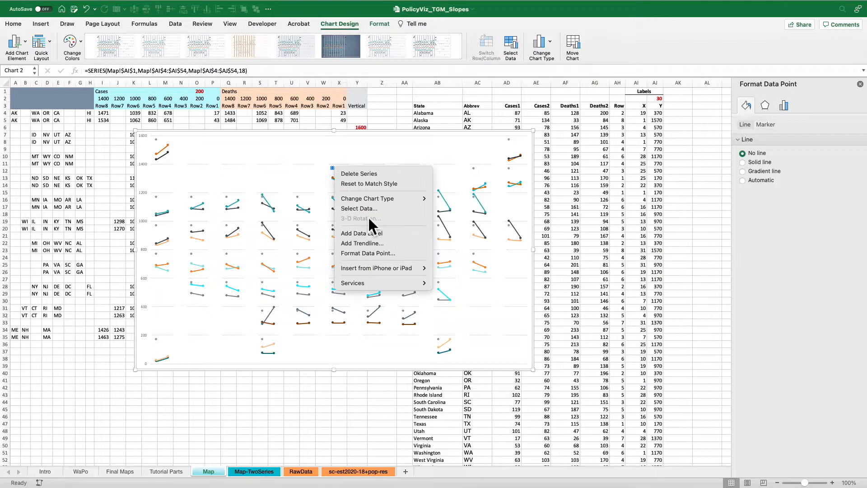
pyautogui.click(373, 234)
# Show both the Y value and the X value in the Labels series' data labels.
pyautogui.click(340, 169)
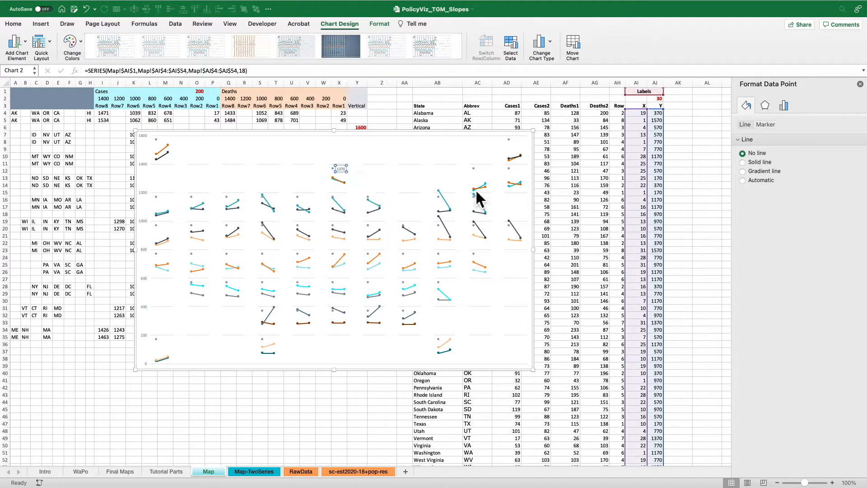
pyautogui.click(805, 125)
pyautogui.click(796, 138)
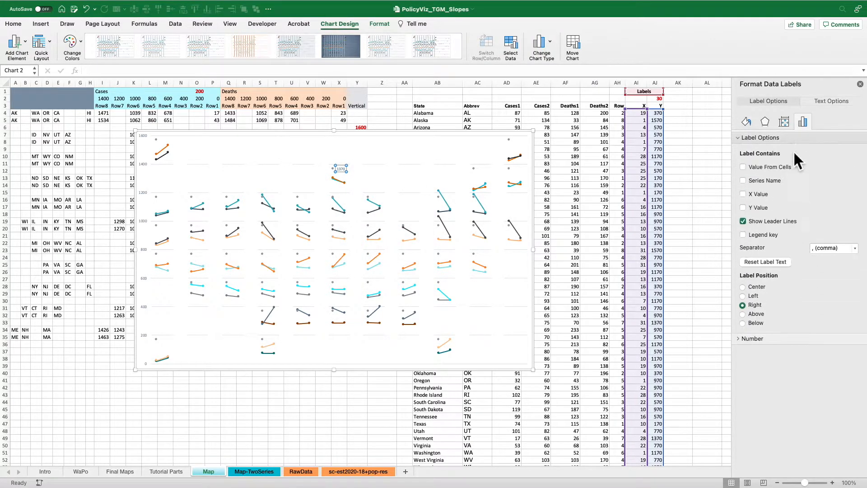
pyautogui.click(758, 206)
pyautogui.click(749, 195)
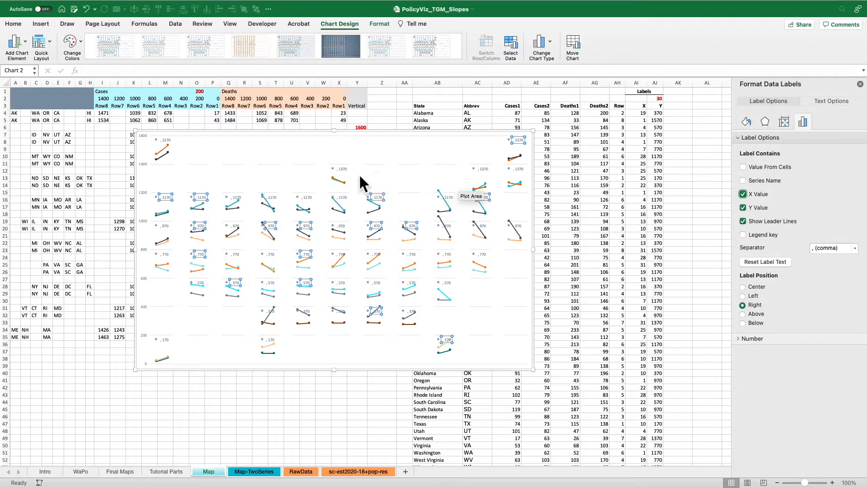
# Select Wisconsin's data label in the chart, and shade Wisconsin's X and Y cells AI53:AJ53 with a light orange fill.
pyautogui.click(342, 169)
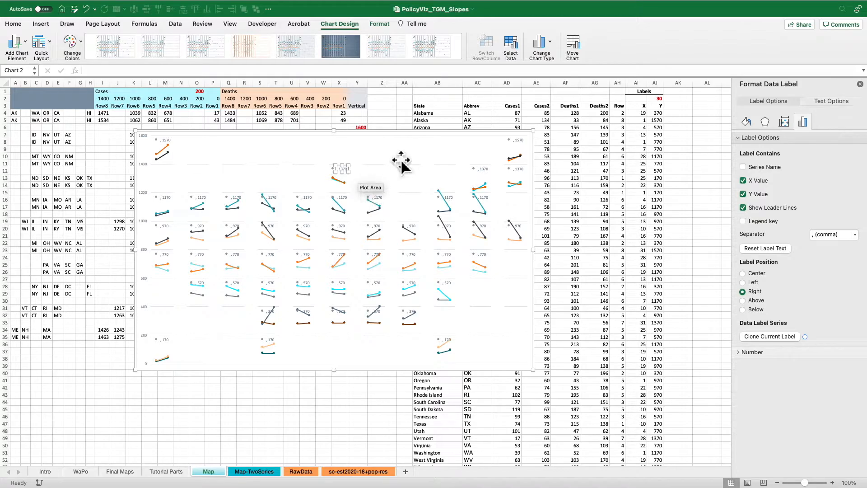
pyautogui.scroll(-1, 476, 445)
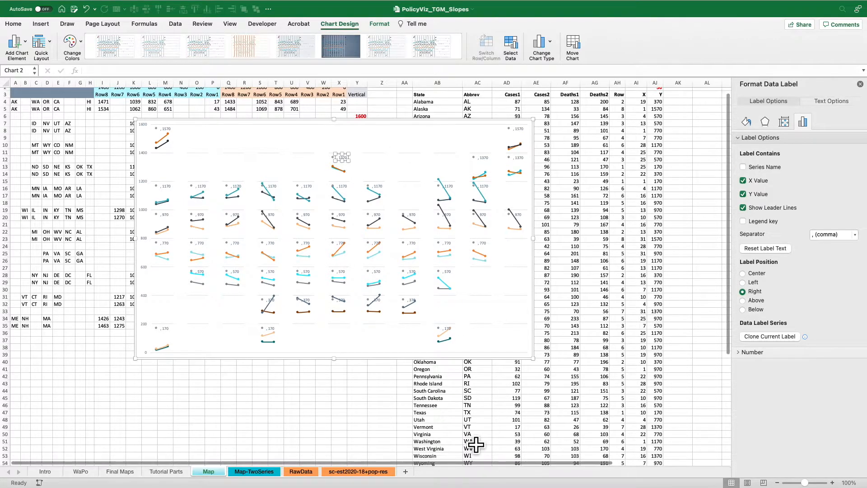
pyautogui.click(644, 457)
pyautogui.moveTo(643, 457); pyautogui.dragTo(654, 456)
pyautogui.click(144, 55)
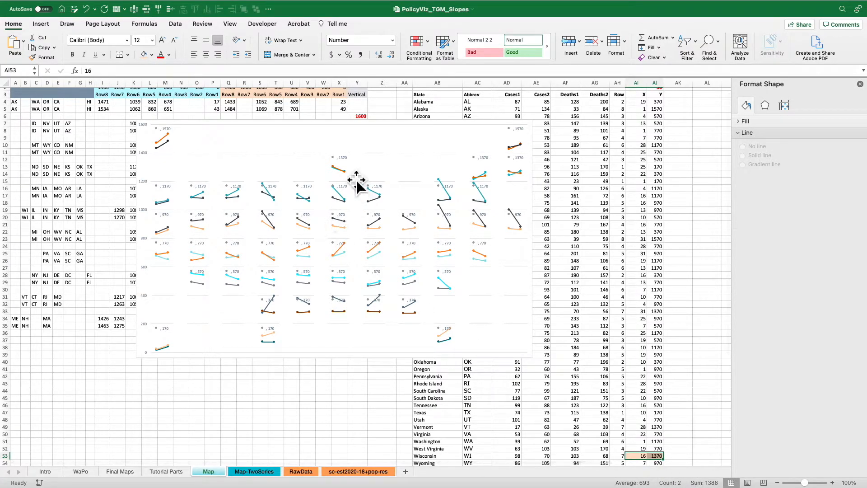
# Examine the formula behind Wisconsin's Y value in AJ53, the cells it references, and Wisconsin's X value in AI53.
pyautogui.scroll(1, 352, 178)
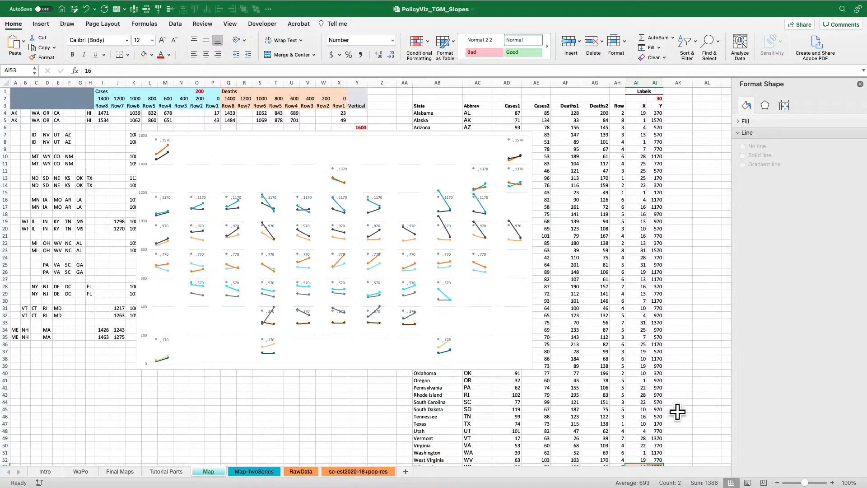
pyautogui.scroll(-1, 671, 449)
pyautogui.click(660, 461)
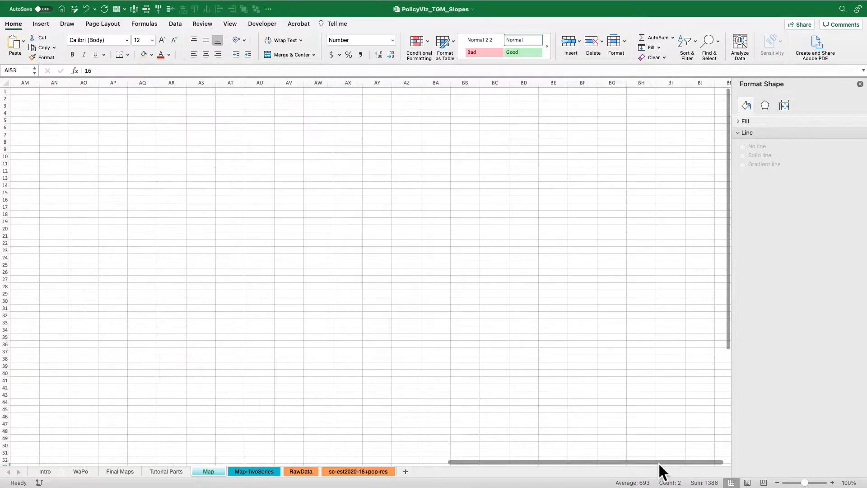
pyautogui.moveTo(452, 464); pyautogui.dragTo(34, 456)
pyautogui.scroll(-2, 655, 452)
pyautogui.doubleClick(646, 448)
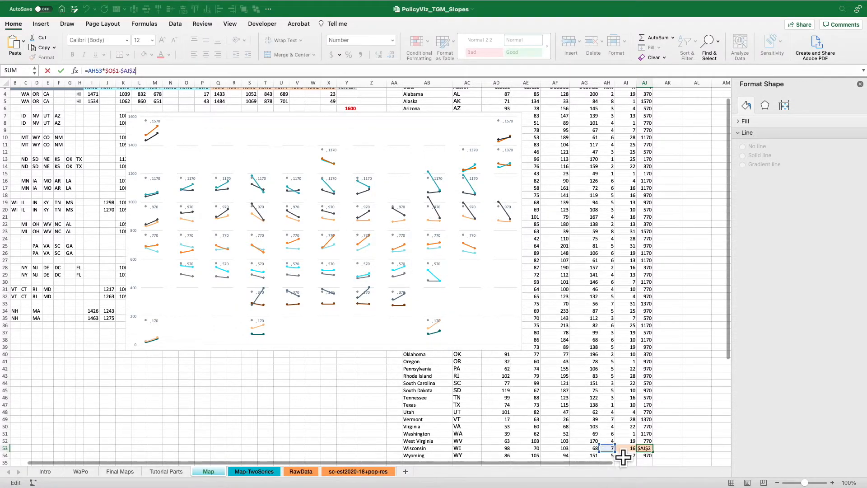
pyautogui.scroll(2, 354, 240)
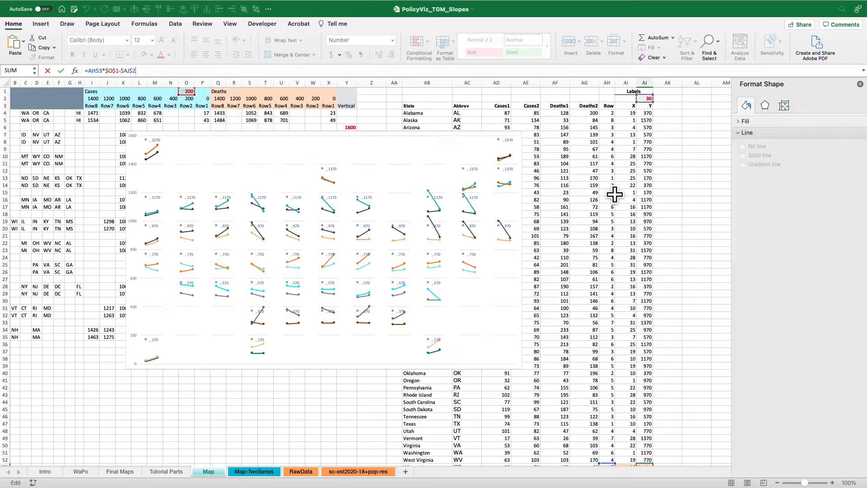
pyautogui.press('Return')
pyautogui.click(633, 452)
pyautogui.scroll(2, 364, 286)
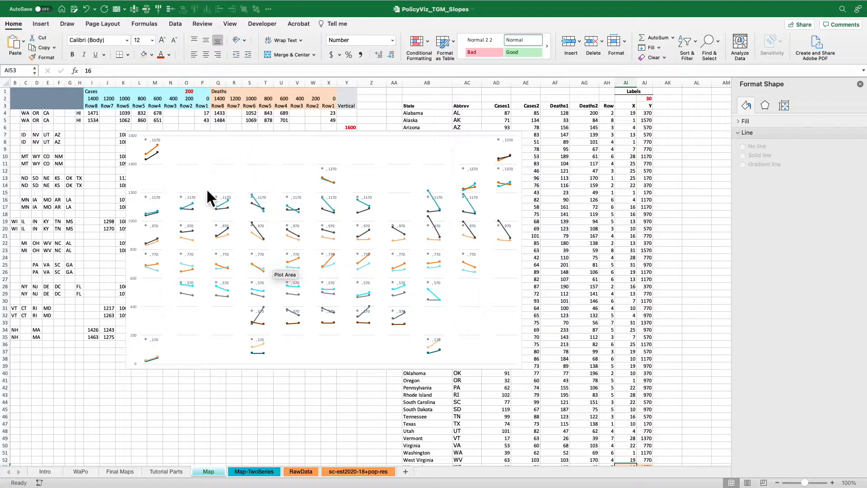
# Remove the X value and Y value from the Labels series' data labels.
pyautogui.moveTo(148, 153)
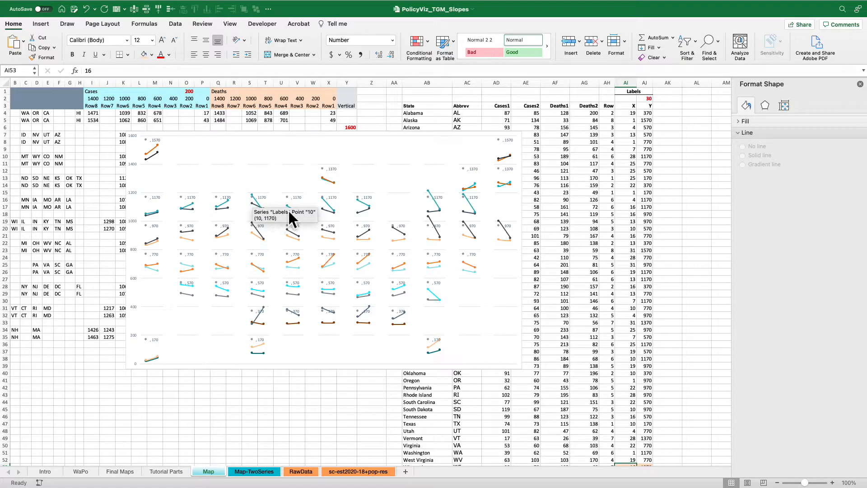
pyautogui.click(326, 177)
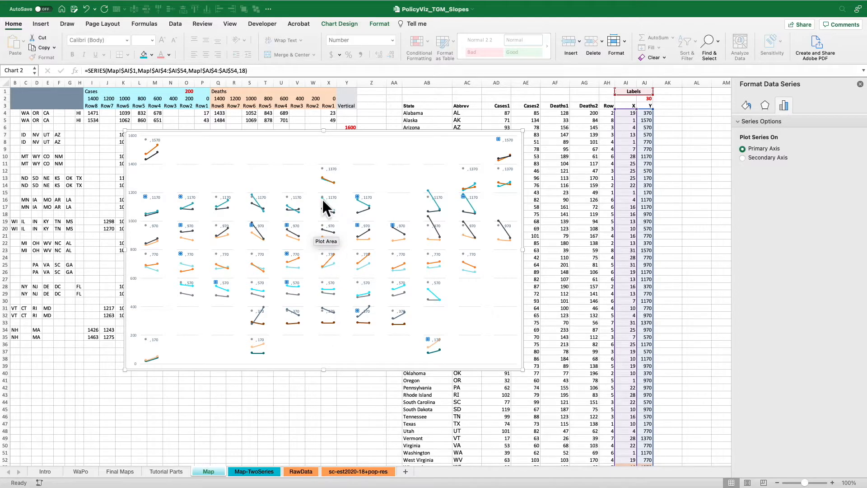
pyautogui.click(341, 179)
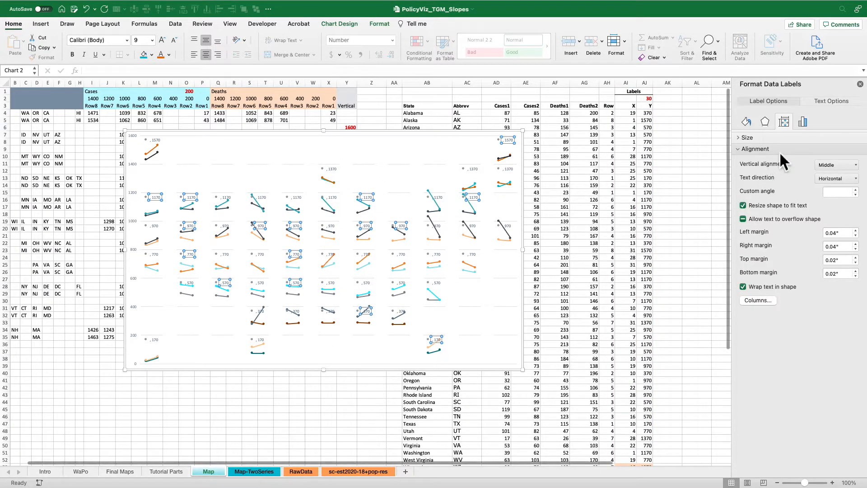
pyautogui.click(803, 122)
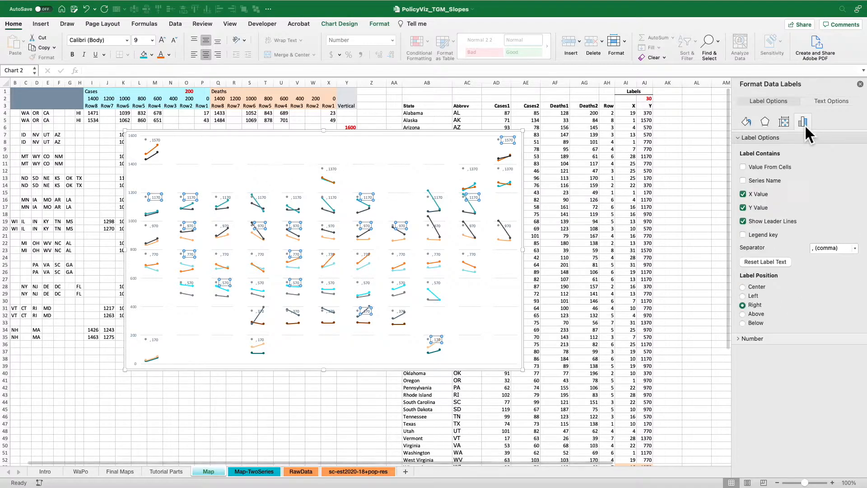
pyautogui.click(744, 193)
pyautogui.click(743, 207)
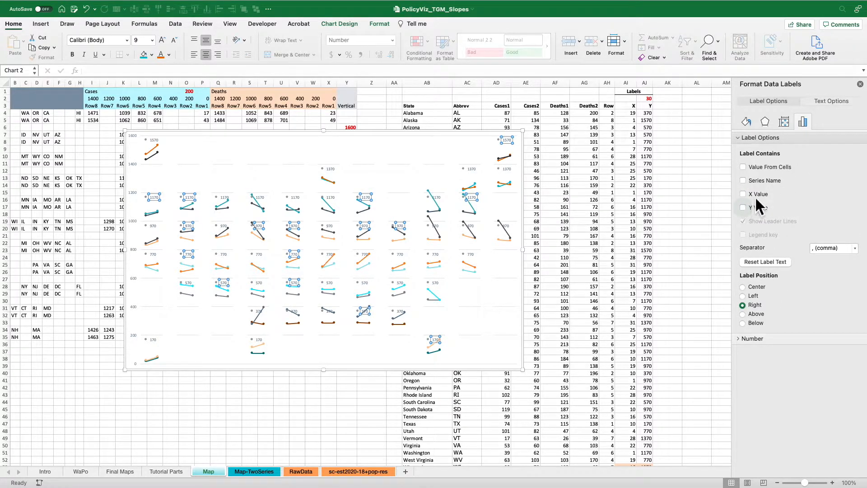
# Fill the Labels series' data labels from the state abbreviations in AC4:AC54 and centre them on their points.
pyautogui.click(742, 167)
pyautogui.moveTo(451, 110); pyautogui.dragTo(338, 94)
pyautogui.click(468, 114)
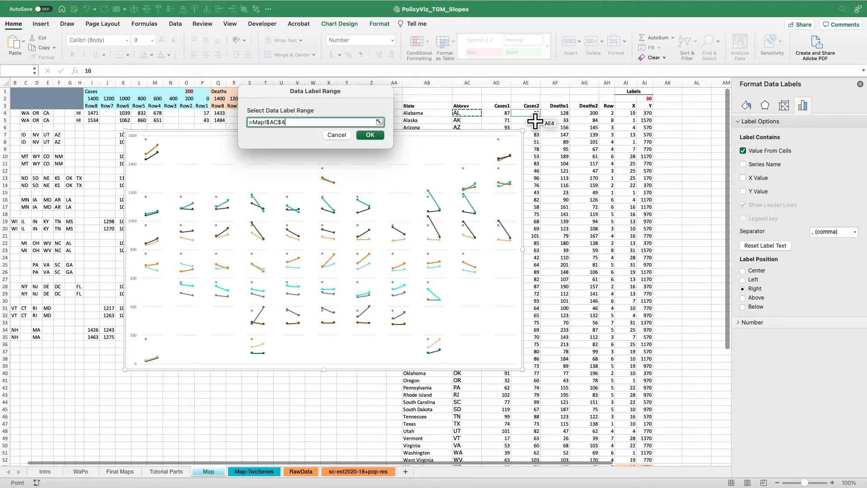
pyautogui.click(367, 135)
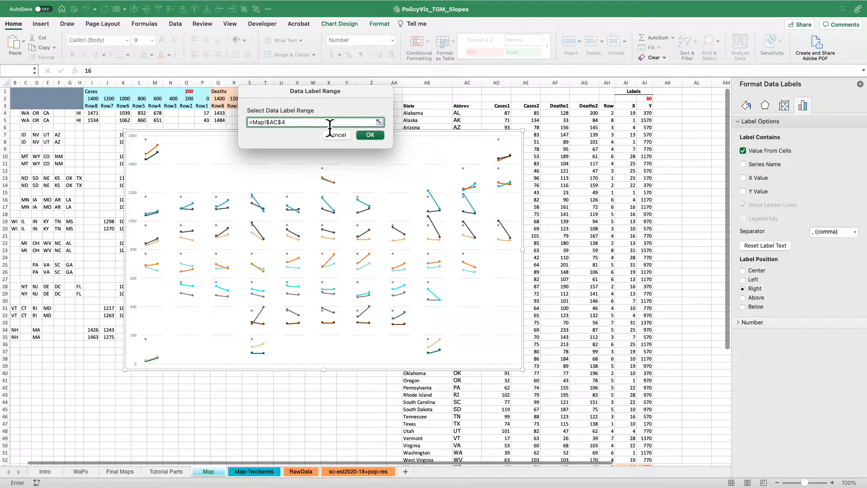
pyautogui.moveTo(330, 126); pyautogui.dragTo(233, 120)
pyautogui.press('BackSpace')
pyautogui.moveTo(467, 113); pyautogui.dragTo(467, 190)
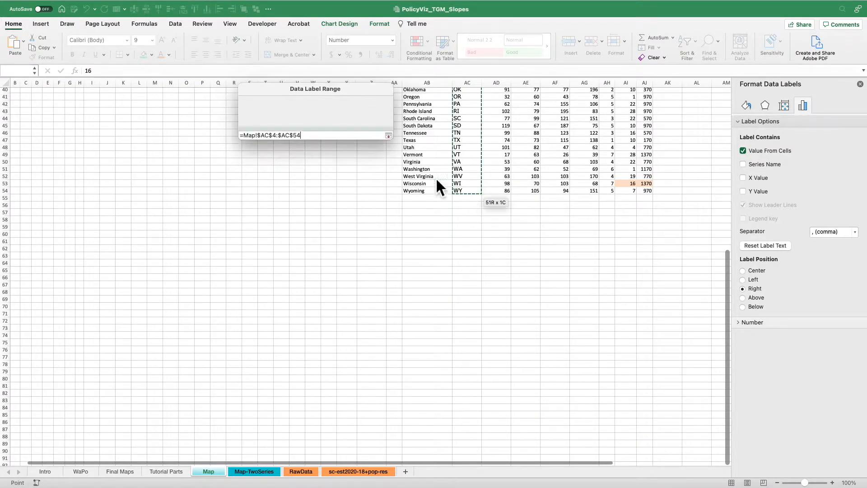
pyautogui.click(378, 136)
pyautogui.scroll(10, 374, 231)
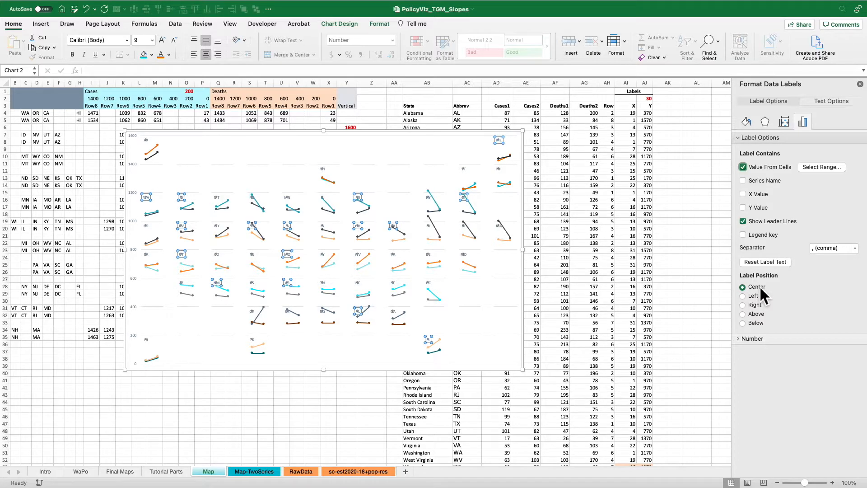
# Set the Labels series' marker option to None so only the state abbreviations show.
pyautogui.click(377, 25)
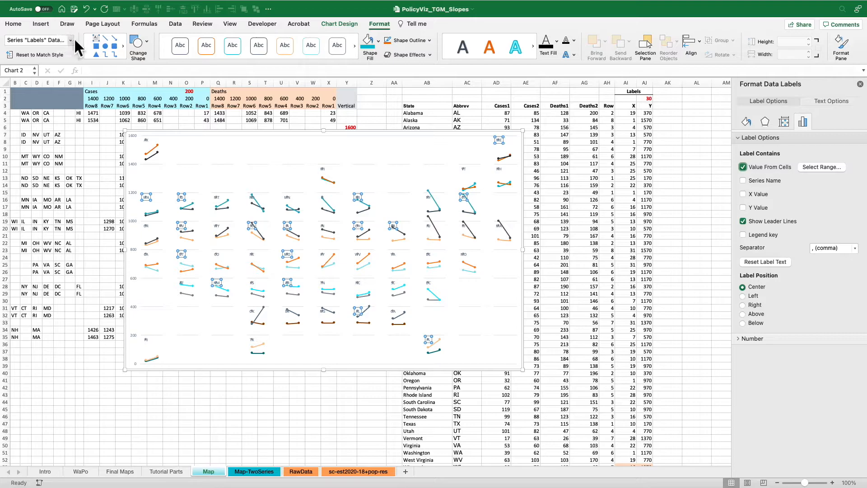
pyautogui.click(71, 40)
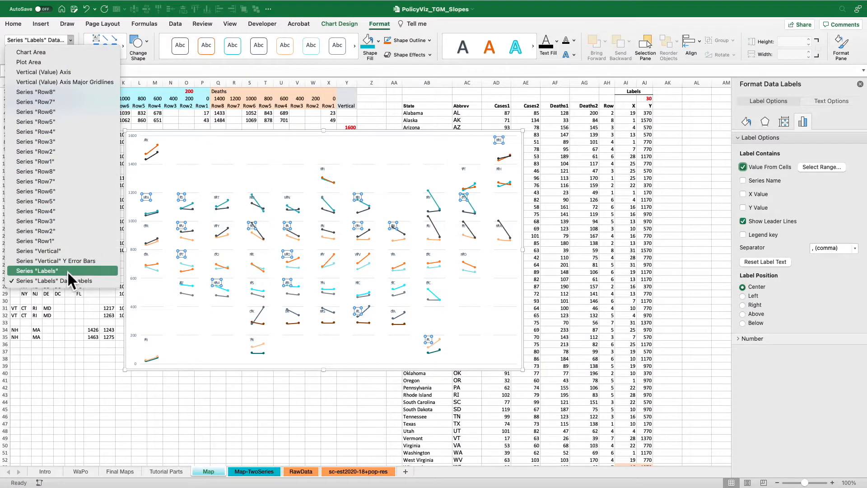
pyautogui.click(79, 271)
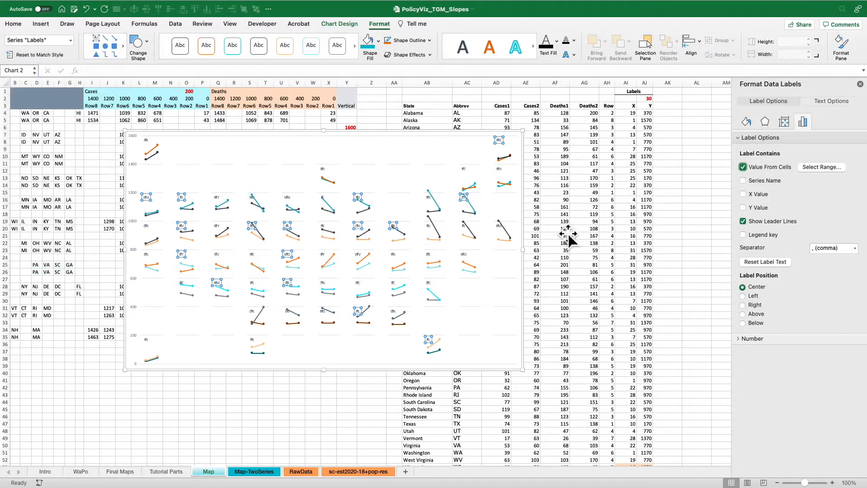
pyautogui.click(747, 108)
pyautogui.click(767, 125)
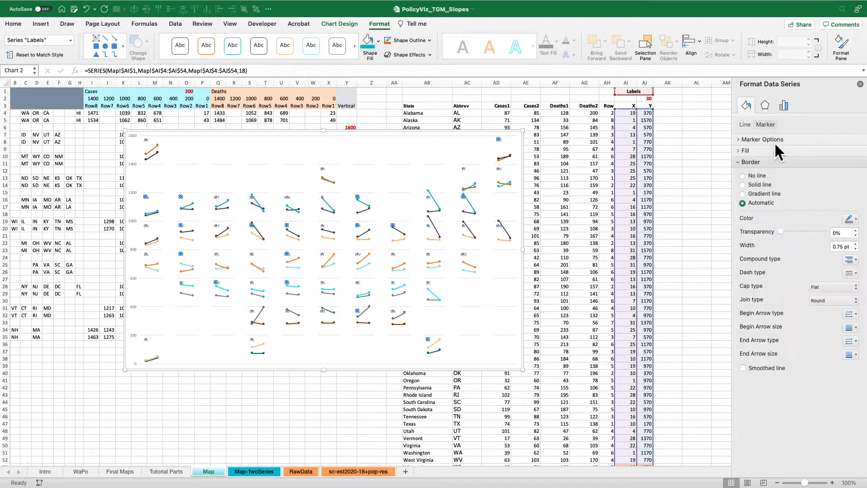
pyautogui.click(762, 142)
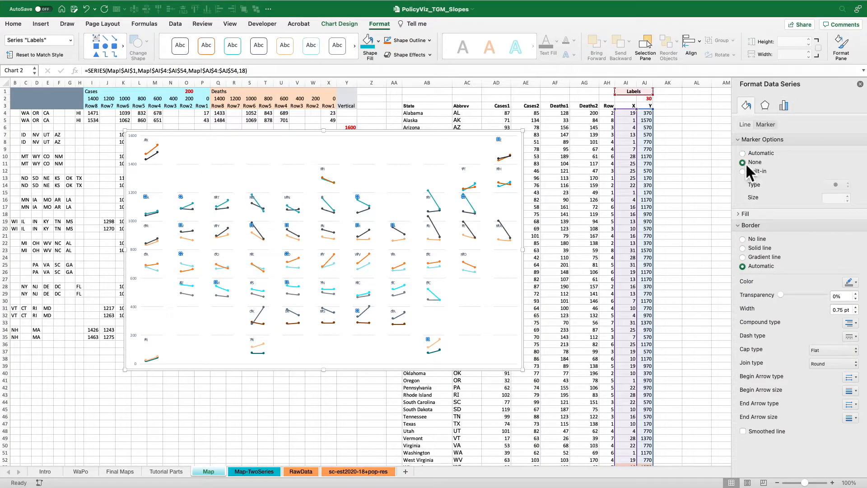
# Set the font size of the state abbreviation data labels to 12.
pyautogui.click(499, 170)
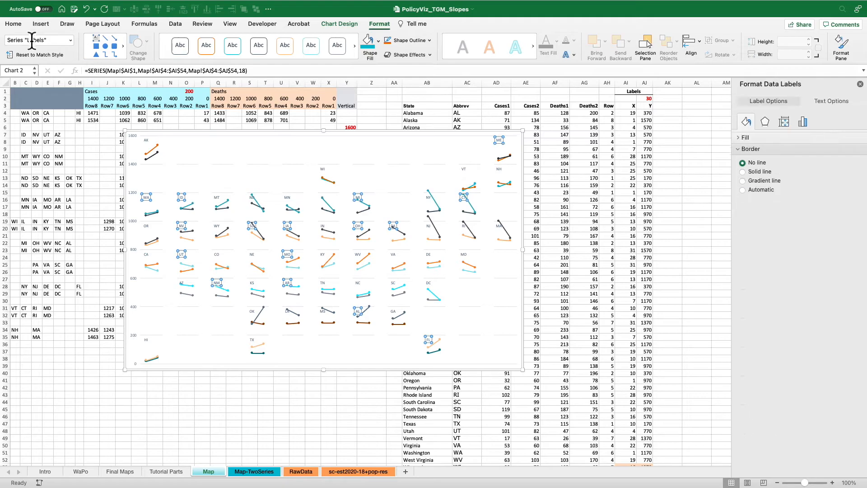
pyautogui.click(15, 22)
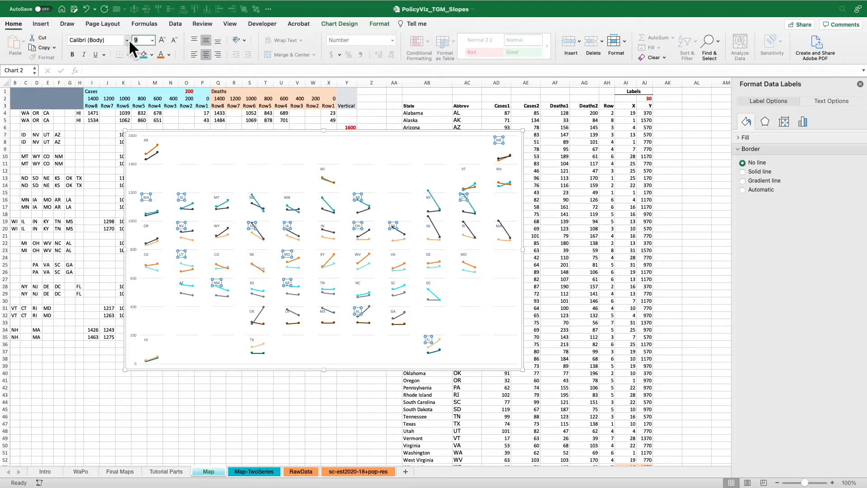
pyautogui.write('12')
pyautogui.press('Return')
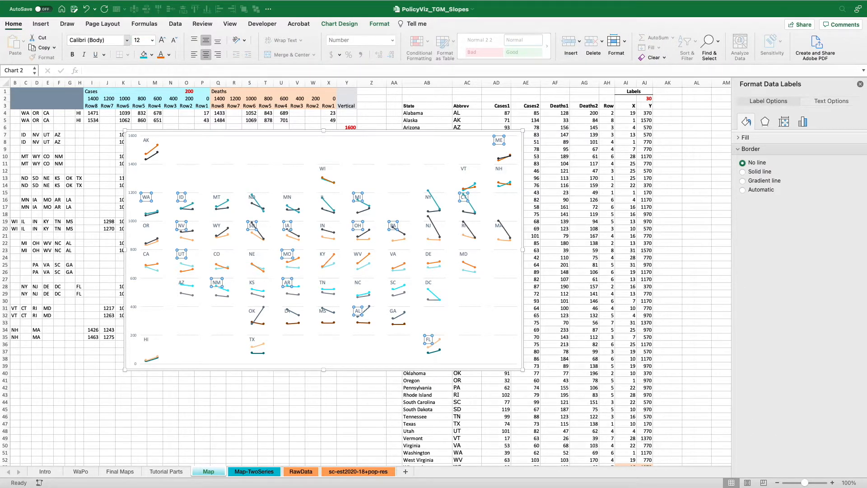
pyautogui.click(261, 140)
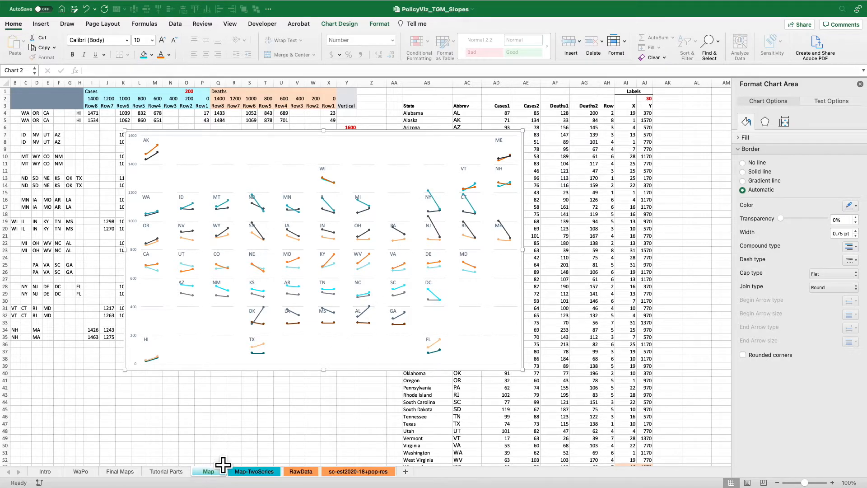
# Check the finished charts on the Final Maps sheet, and give the Map chart's Cases Row1 series a solid teal line.
pyautogui.click(129, 477)
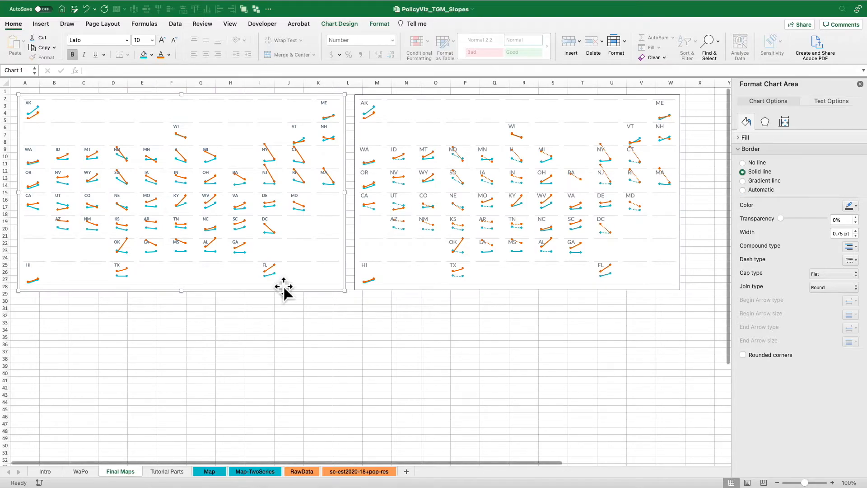
pyautogui.click(211, 472)
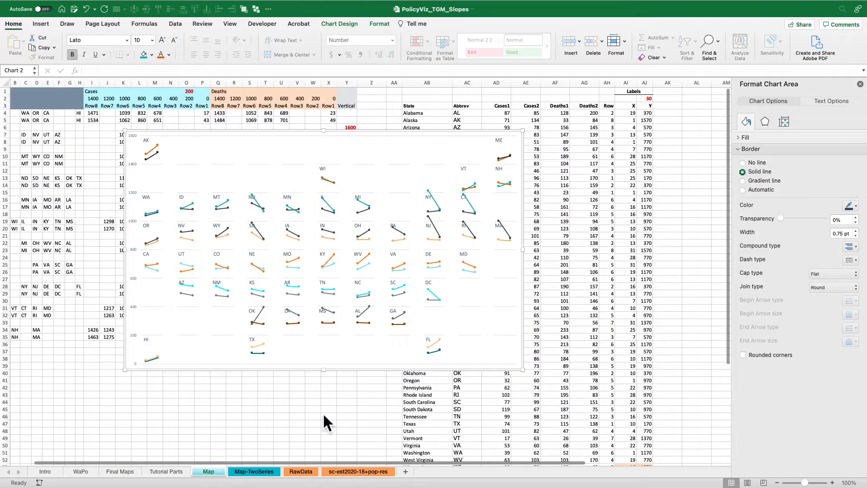
pyautogui.click(437, 352)
pyautogui.click(765, 161)
pyautogui.click(848, 196)
pyautogui.click(829, 222)
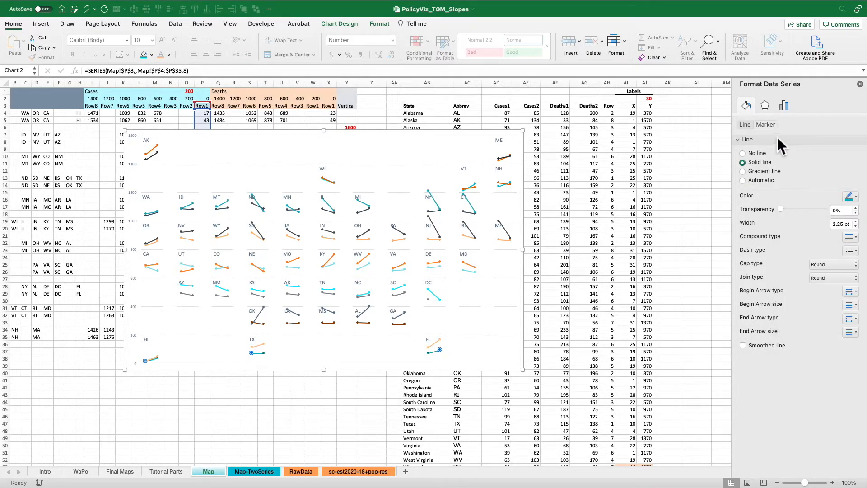
# Give the Cases Row1 series' markers a solid teal fill and no border line.
pyautogui.click(767, 126)
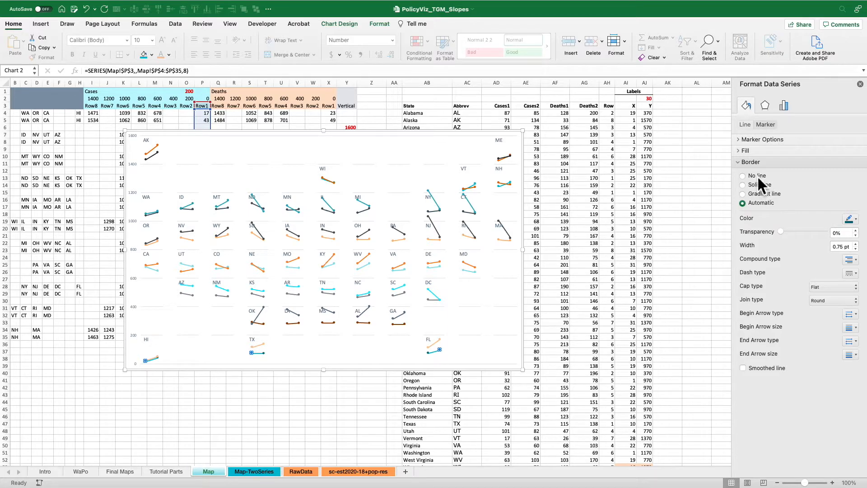
pyautogui.click(757, 176)
pyautogui.click(755, 152)
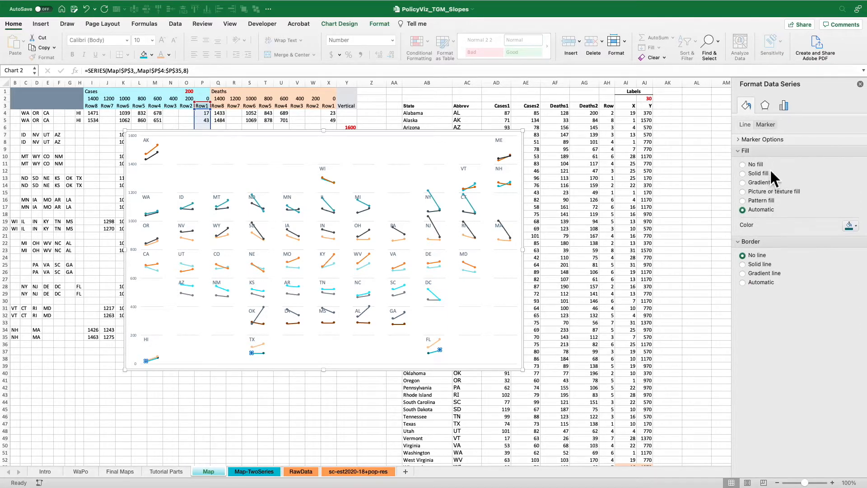
pyautogui.click(762, 173)
pyautogui.click(850, 226)
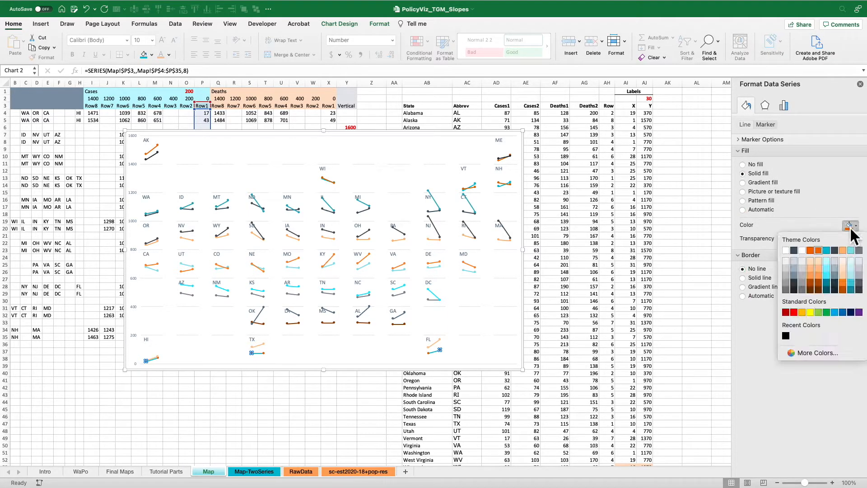
pyautogui.click(832, 253)
# Format the Cases Row2 series with borderless solid teal markers and a solid teal line.
pyautogui.click(397, 324)
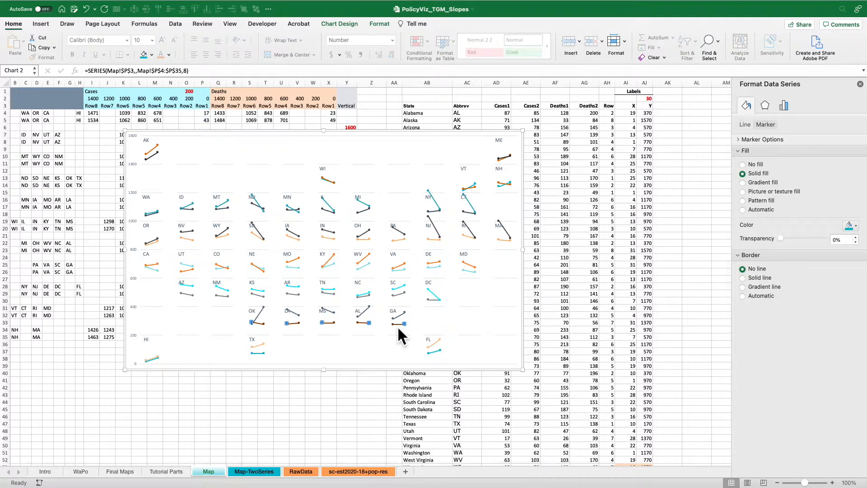
pyautogui.click(757, 267)
pyautogui.click(746, 124)
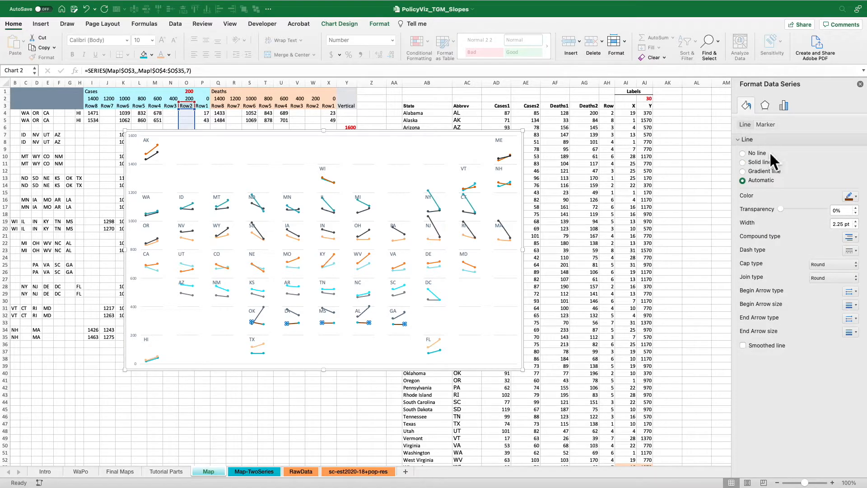
pyautogui.click(764, 162)
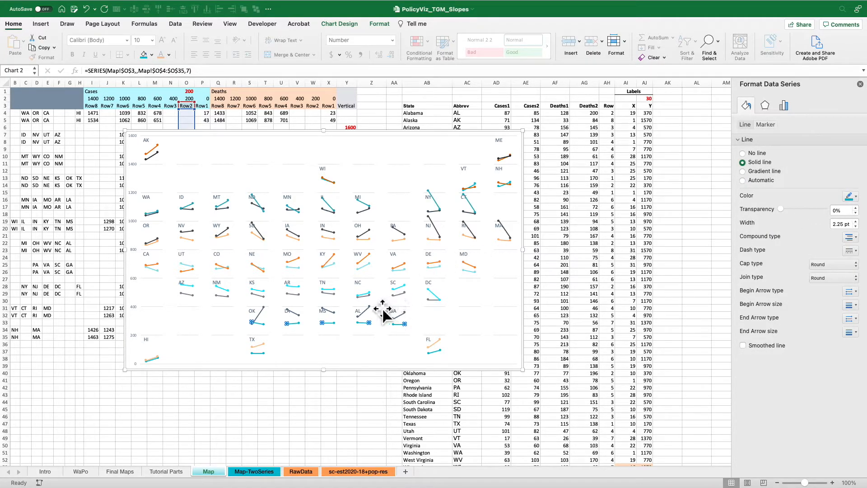
# Format the Cases Row3 series with a solid teal line and borderless solid teal markers.
pyautogui.click(369, 295)
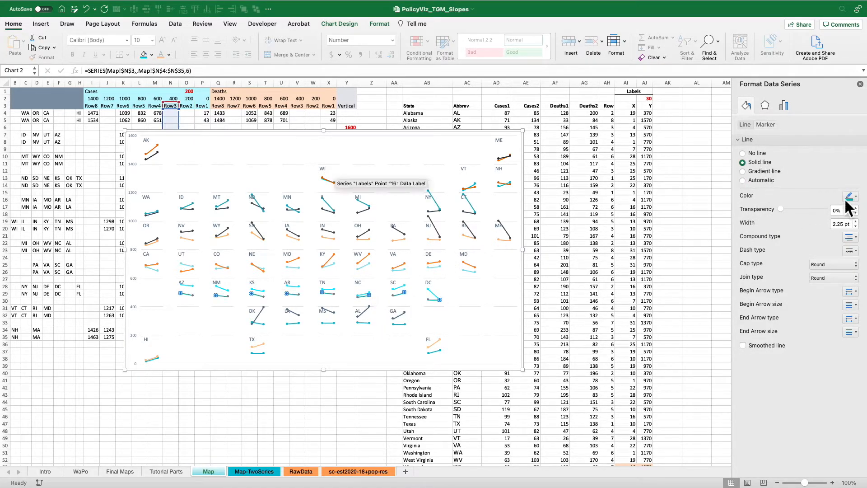
pyautogui.click(765, 125)
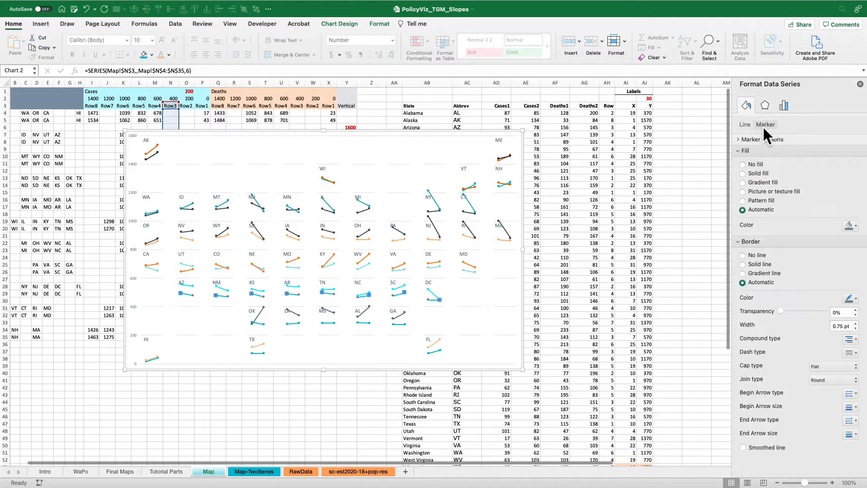
pyautogui.click(761, 173)
pyautogui.click(757, 269)
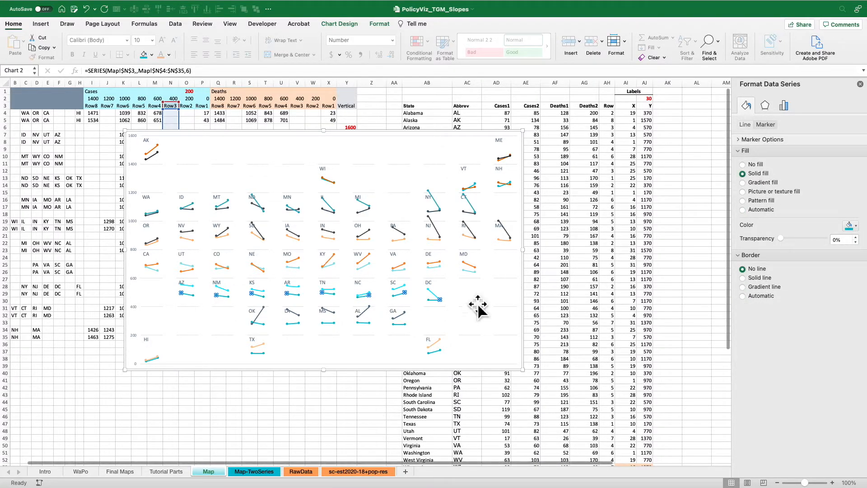
# Give the Cases Row4 series' markers a solid teal fill and no border line.
pyautogui.click(439, 269)
pyautogui.click(438, 267)
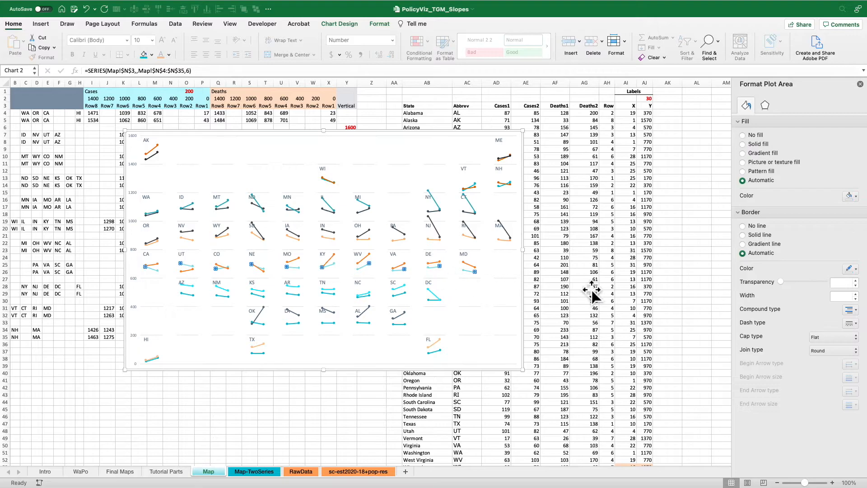
pyautogui.click(765, 124)
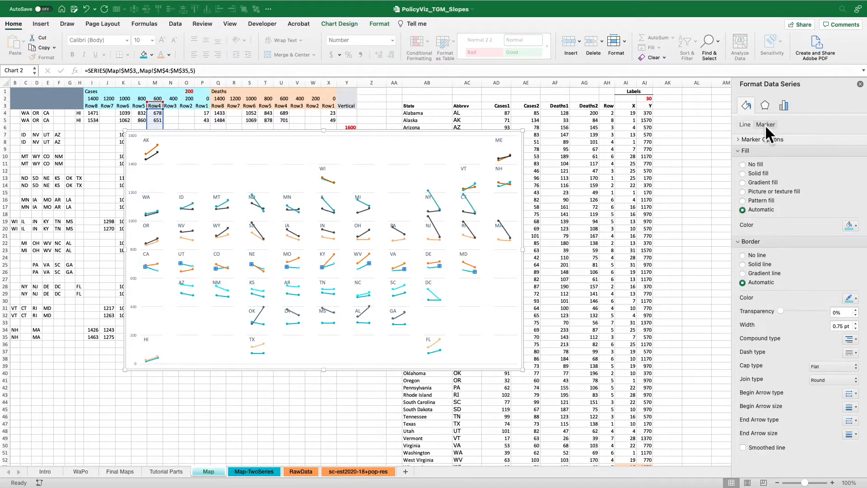
pyautogui.click(762, 174)
pyautogui.click(751, 269)
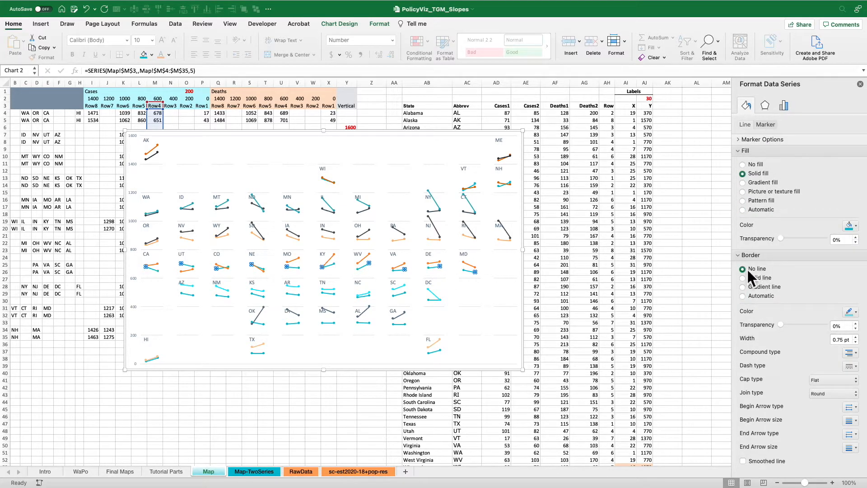
# Format the Cases Row5 series with borderless solid teal markers and a solid teal line.
pyautogui.click(435, 239)
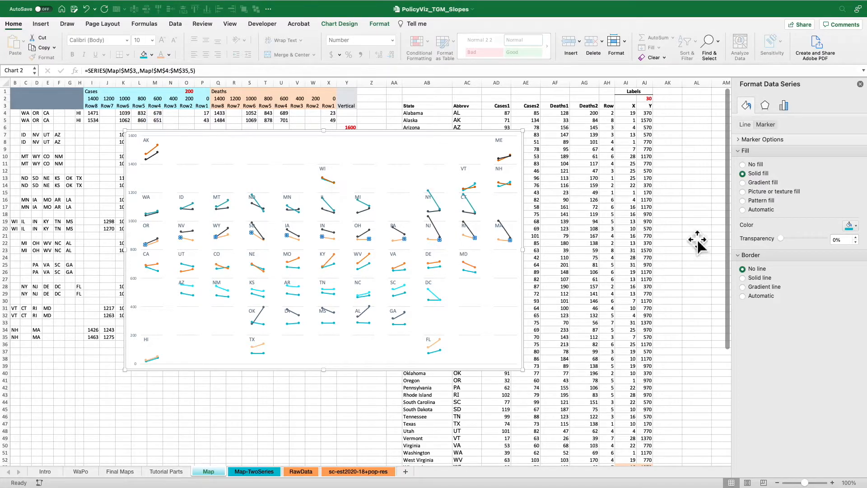
pyautogui.click(763, 174)
pyautogui.click(753, 269)
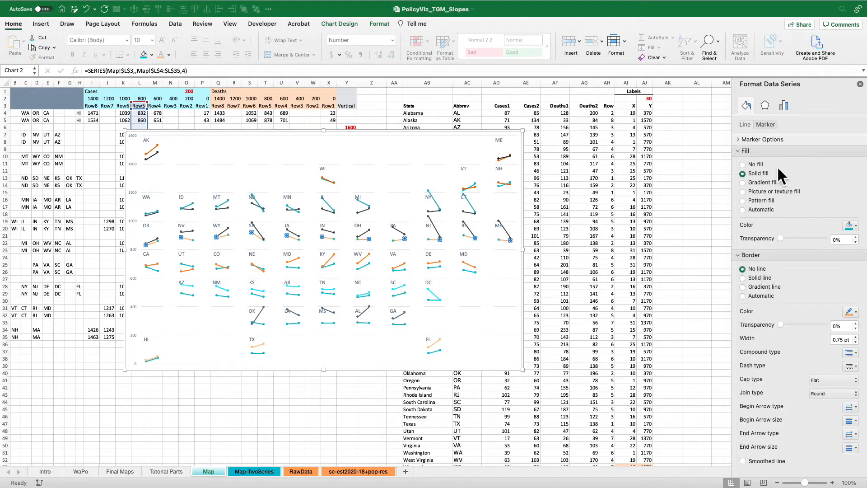
pyautogui.click(746, 124)
pyautogui.click(759, 162)
# Format the Deaths Row1 series with a solid orange line and borderless solid orange markers.
pyautogui.click(438, 345)
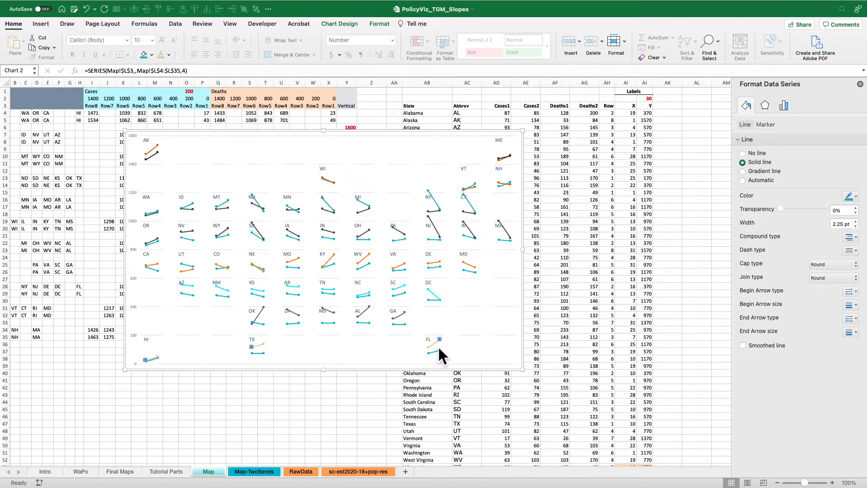
pyautogui.click(844, 198)
pyautogui.click(820, 221)
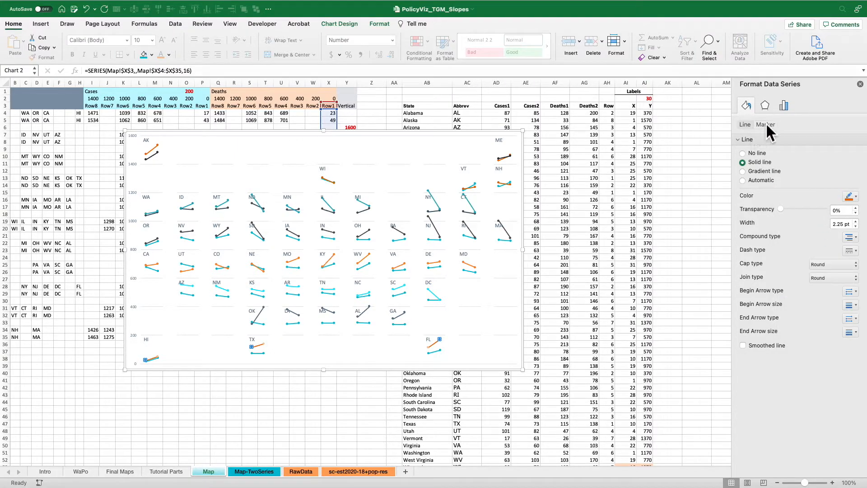
pyautogui.click(766, 124)
pyautogui.click(765, 175)
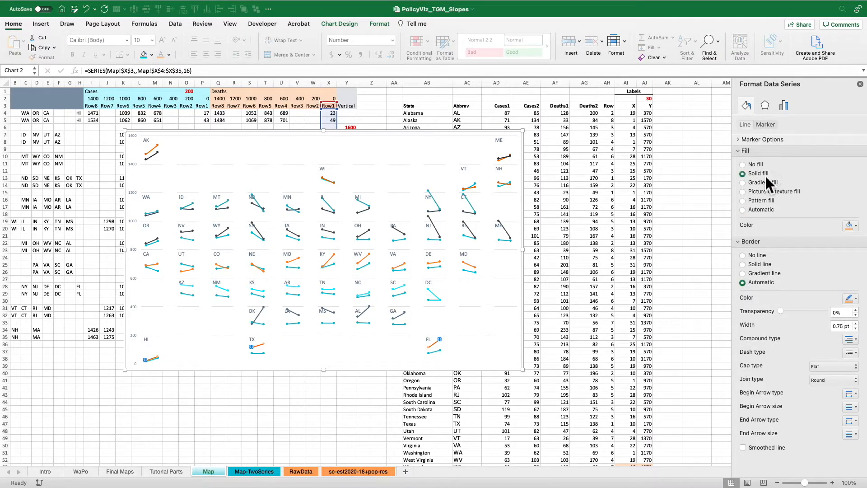
pyautogui.click(852, 226)
pyautogui.click(818, 252)
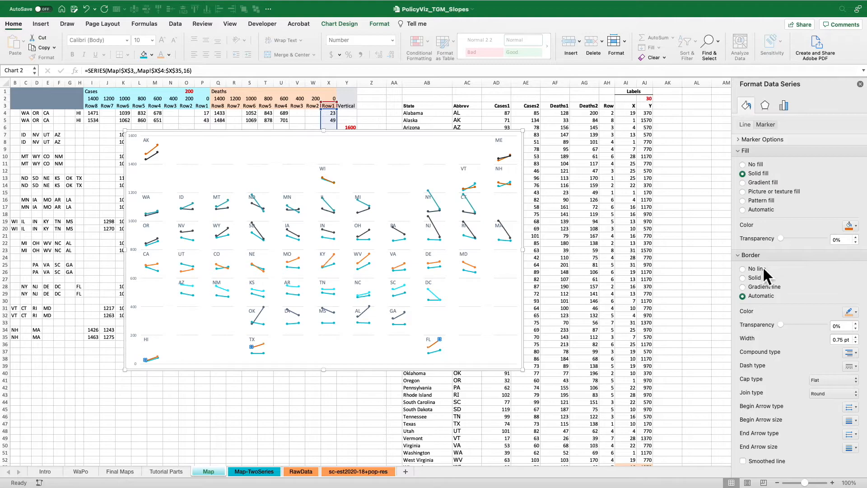
pyautogui.click(762, 269)
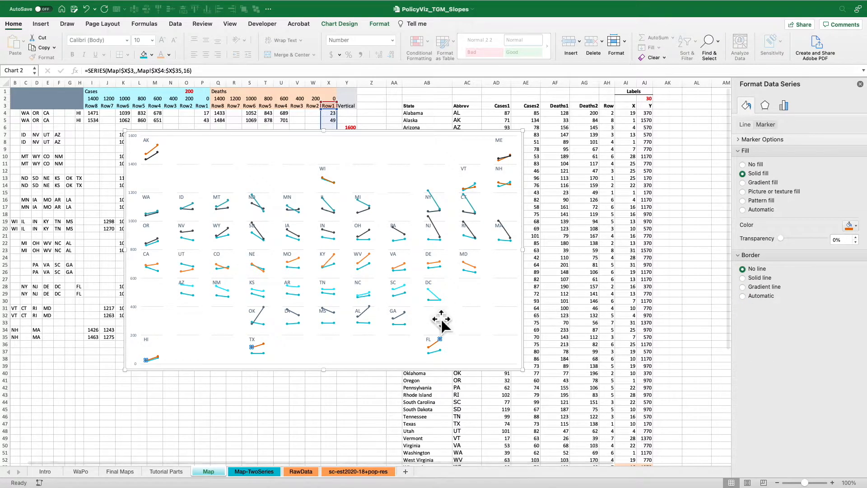
# Recolour the markers and line of the lower series in the OK-to-GA tile row orange.
pyautogui.click(405, 324)
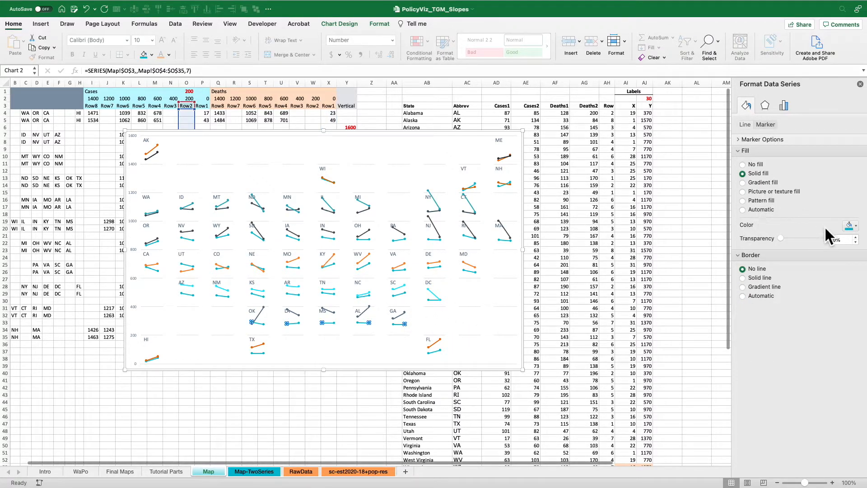
pyautogui.click(851, 226)
pyautogui.click(818, 250)
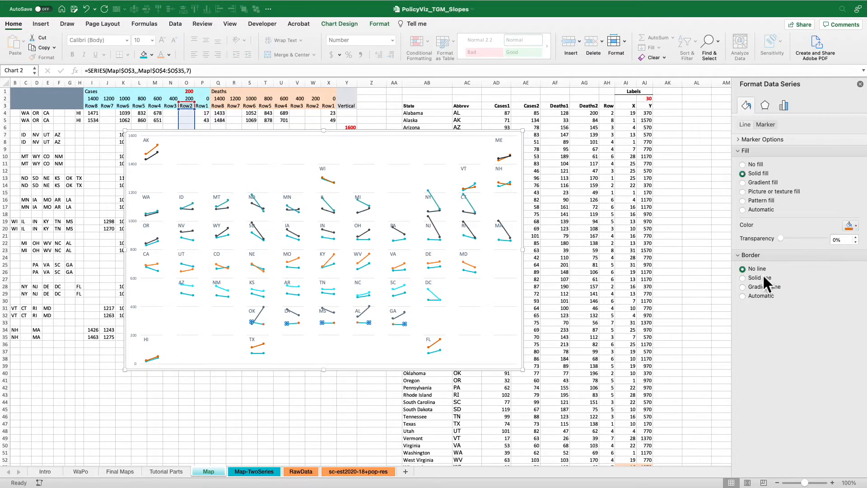
pyautogui.click(746, 125)
pyautogui.click(851, 197)
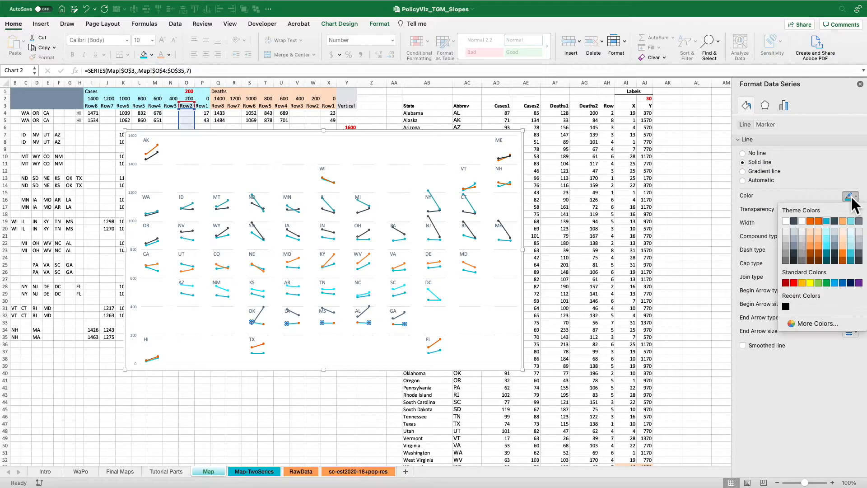
pyautogui.click(819, 222)
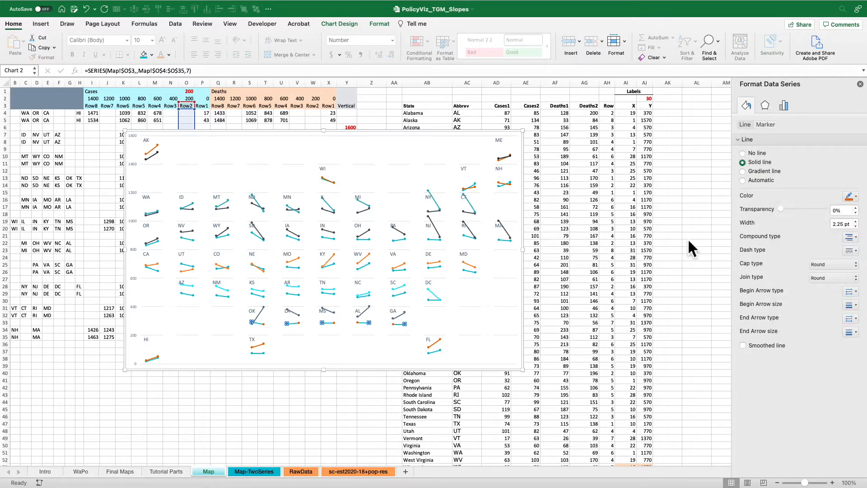
# Format the Deaths Row3 series with a solid orange line and borderless solid orange markers.
pyautogui.click(438, 297)
pyautogui.click(770, 161)
pyautogui.click(766, 124)
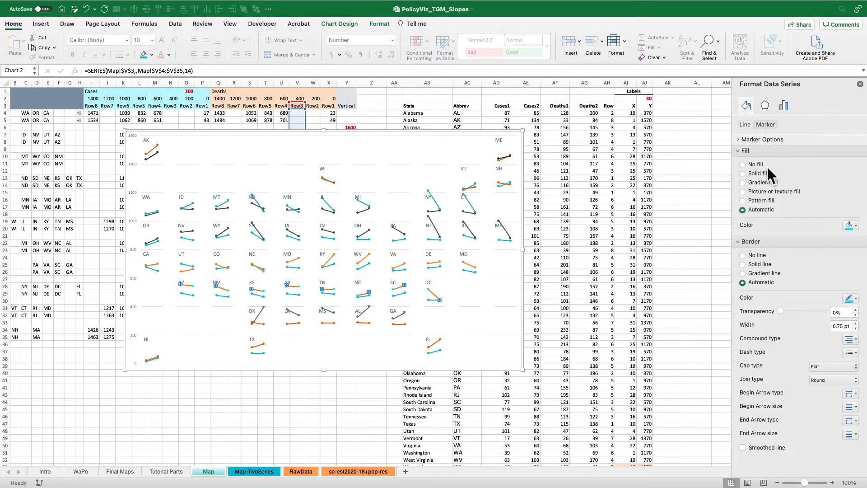
pyautogui.click(758, 173)
pyautogui.click(755, 270)
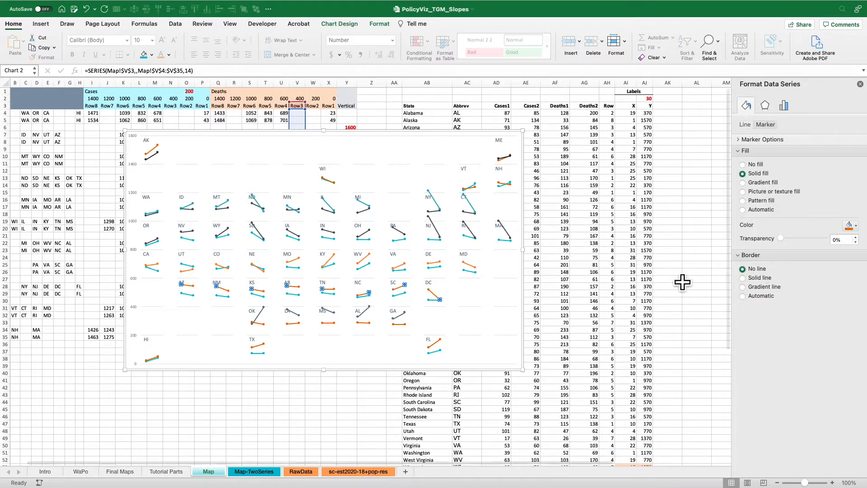
# Format the Deaths Row4 series with borderless solid orange markers and a solid orange line.
pyautogui.click(439, 262)
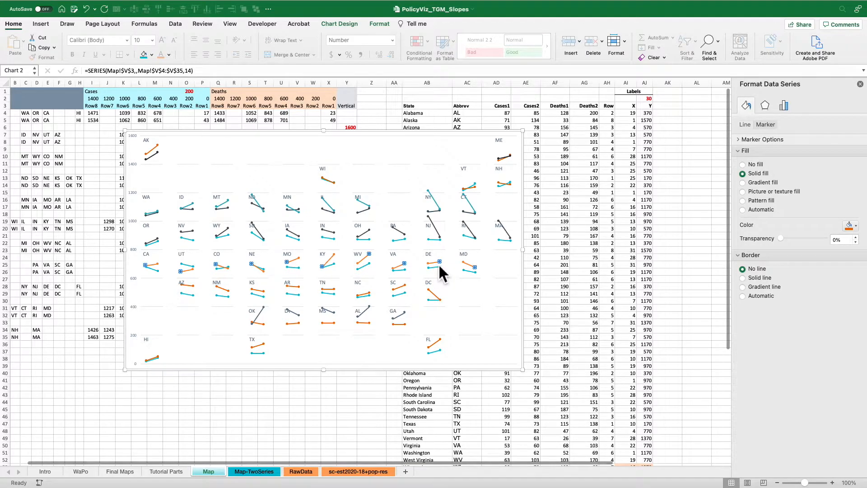
pyautogui.click(768, 173)
pyautogui.click(759, 269)
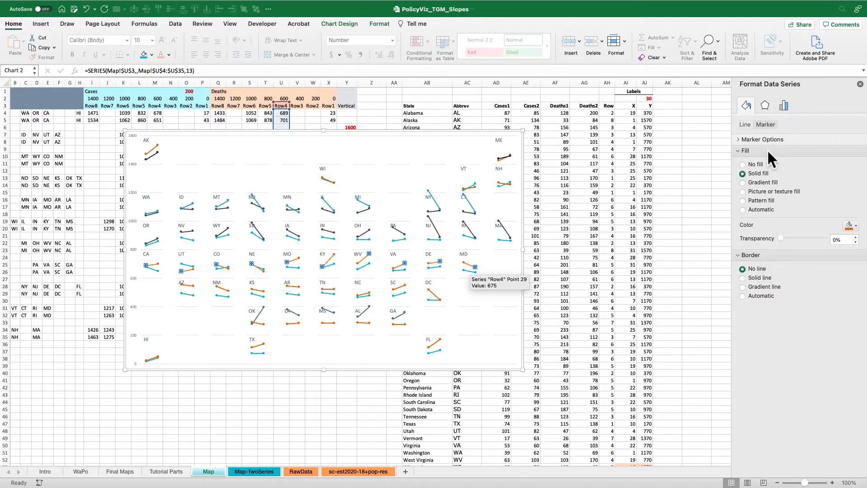
pyautogui.click(746, 125)
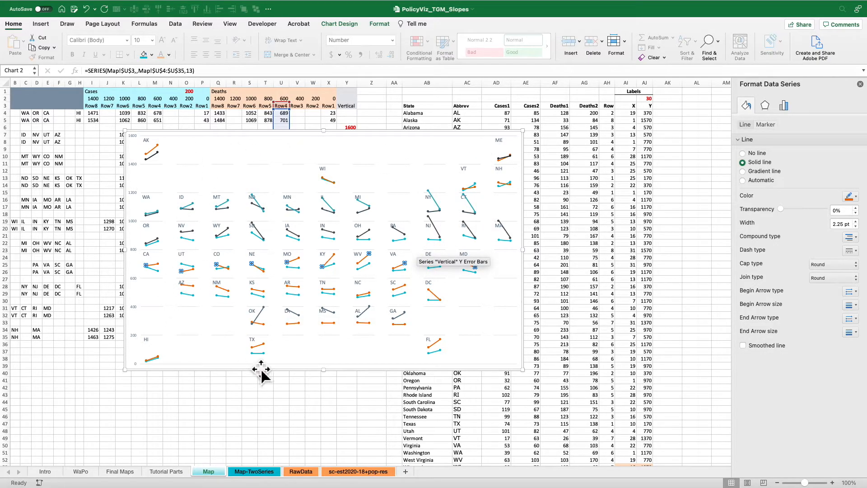
# Compare the two charts on the Final Maps sheet, and examine the two Cases column blocks on the Map-TwoSeries sheet.
pyautogui.click(119, 471)
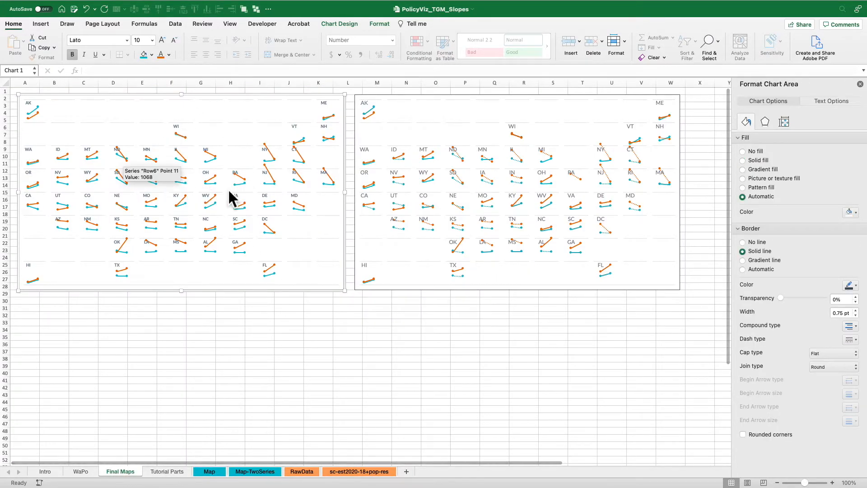
pyautogui.click(508, 108)
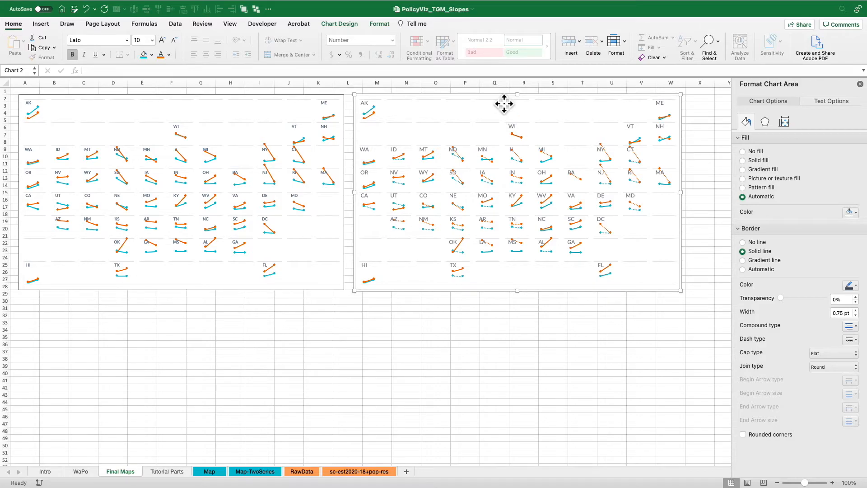
pyautogui.click(251, 471)
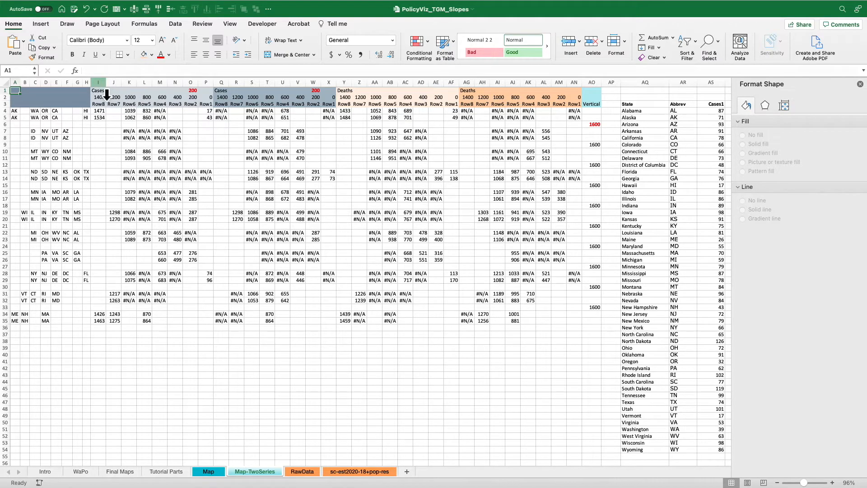
pyautogui.click(107, 94)
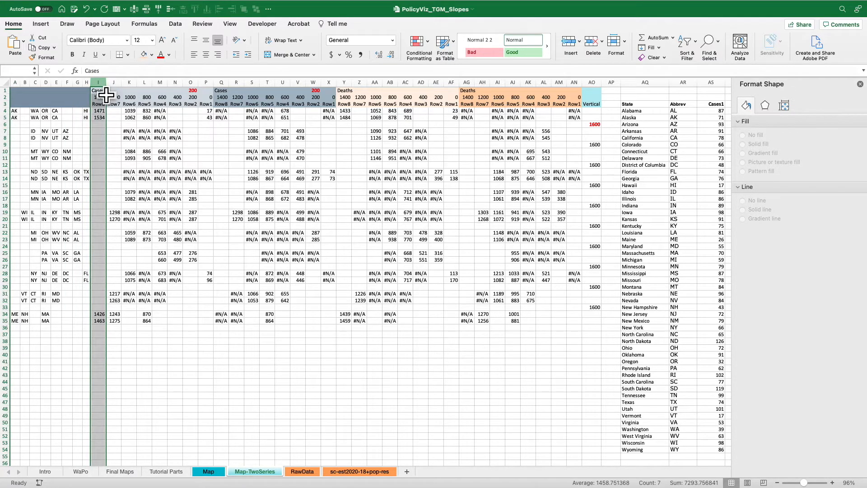
pyautogui.moveTo(107, 95); pyautogui.dragTo(335, 92)
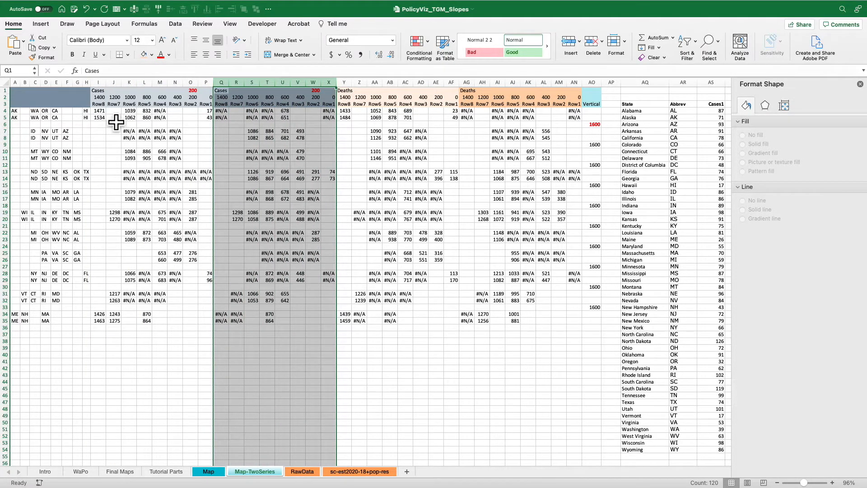
# Copy the IF/VLOOKUP formula from cell I4 into cell I38 as plain text and set its font size to 20.
pyautogui.click(102, 111)
pyautogui.moveTo(424, 75); pyautogui.dragTo(79, 75)
pyautogui.hotkey('ctrl', 'c')
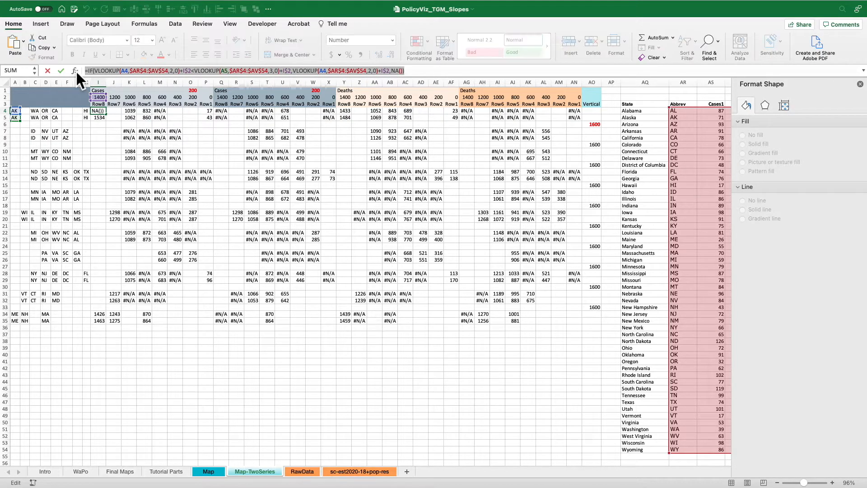
pyautogui.press('Escape')
pyautogui.click(100, 341)
pyautogui.write("'")
pyautogui.hotkey('ctrl', 'v')
pyautogui.press('Return')
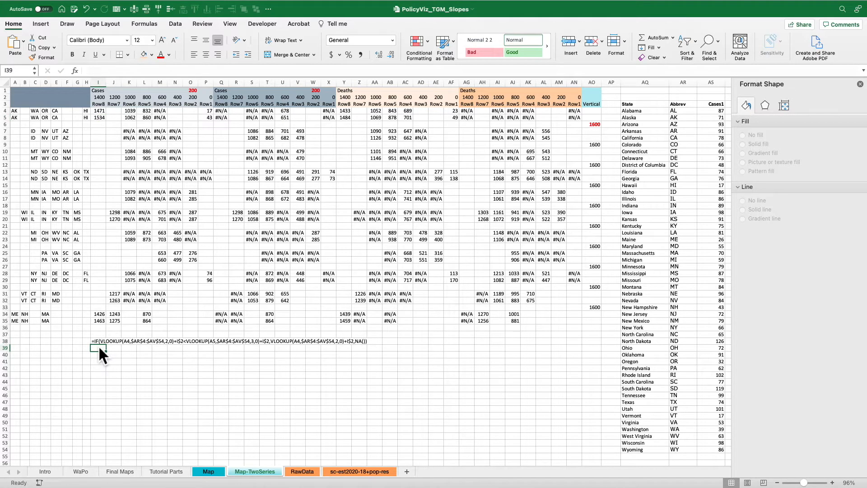
pyautogui.press('Up')
pyautogui.write('20')
pyautogui.press('Return')
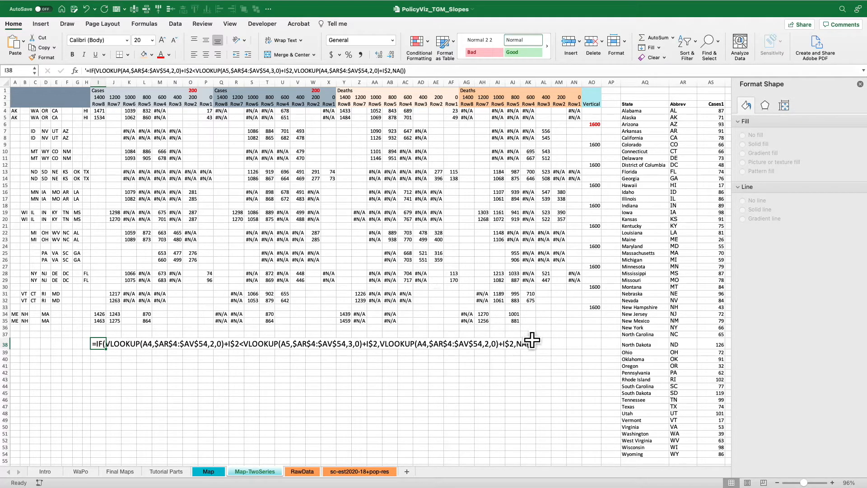
# Insert a 2-D line chart from range I3:AO35 on the Map-TwoSeries sheet and switch its rows and columns.
pyautogui.click(252, 159)
pyautogui.moveTo(99, 105); pyautogui.dragTo(603, 332)
pyautogui.click(47, 24)
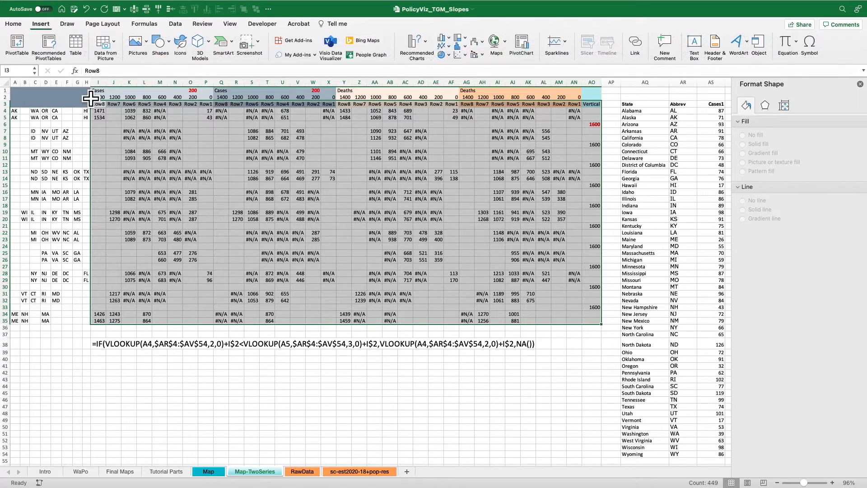
pyautogui.click(446, 49)
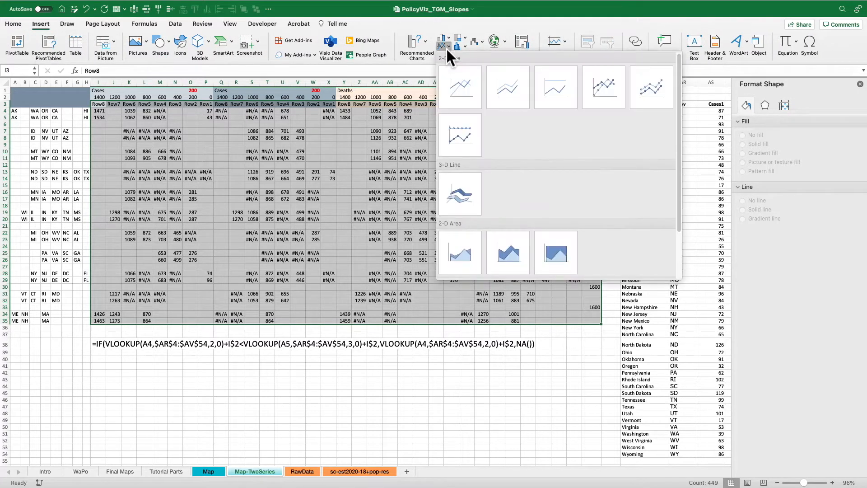
pyautogui.click(456, 85)
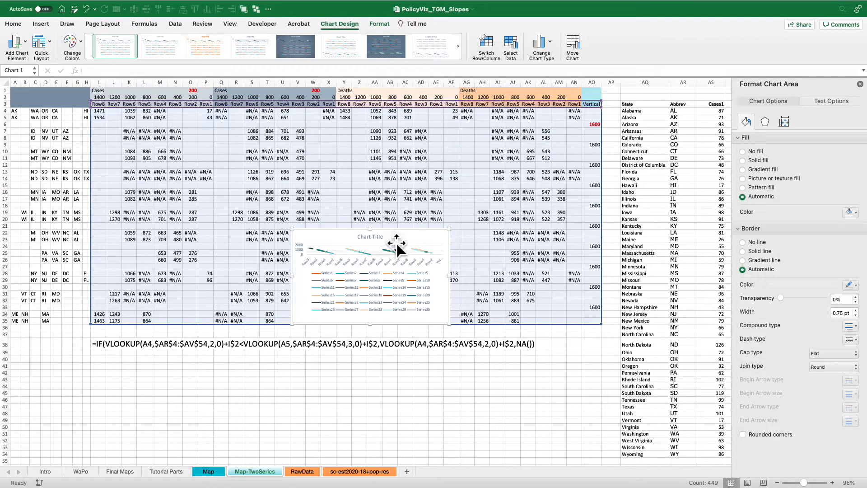
pyautogui.click(498, 45)
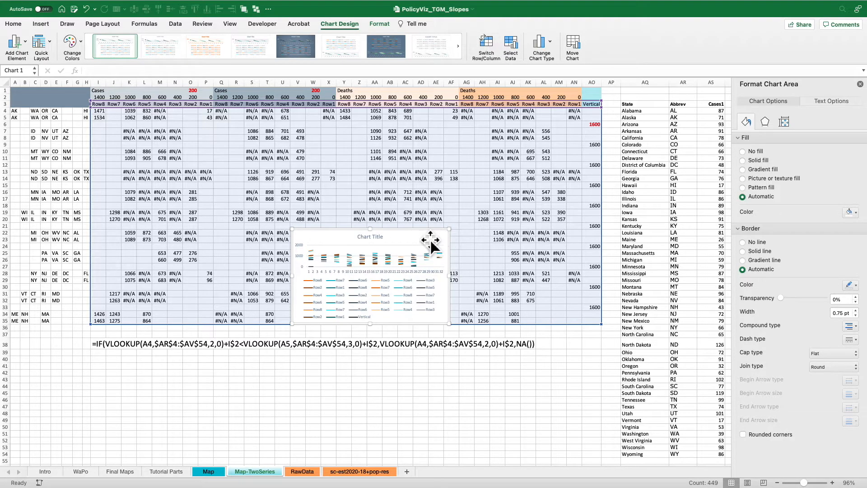
# Remove the new chart's legend, and move and enlarge the chart over the data.
pyautogui.moveTo(408, 308); pyautogui.dragTo(338, 245)
pyautogui.click(339, 246)
pyautogui.press('Delete')
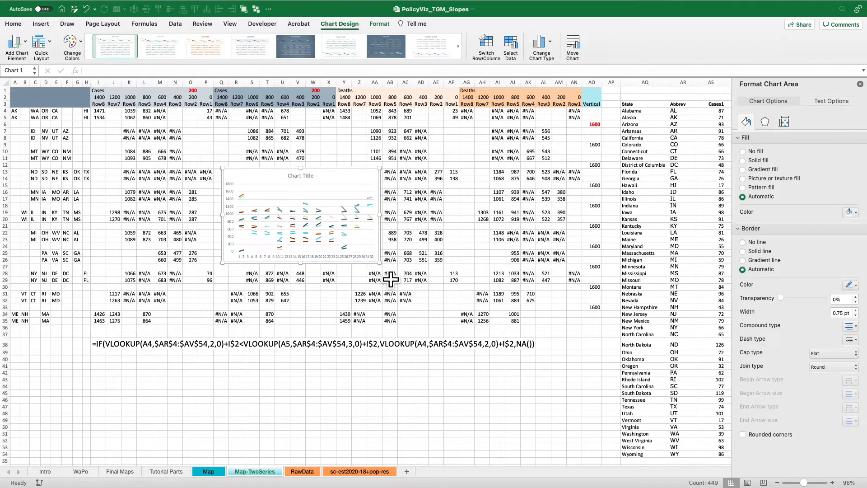
pyautogui.moveTo(380, 262); pyautogui.dragTo(572, 379)
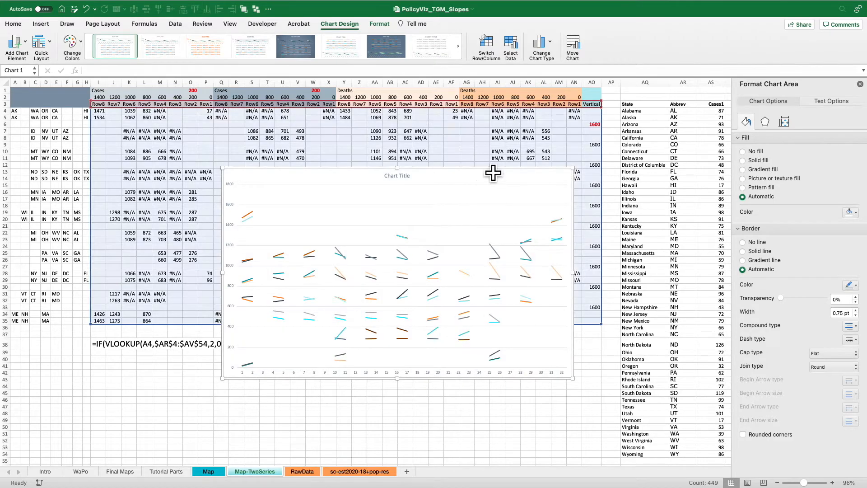
# Change the chart type to line with markers, and compare the chart with the reference graphic on the WaPo sheet.
pyautogui.click(551, 43)
pyautogui.moveTo(559, 66)
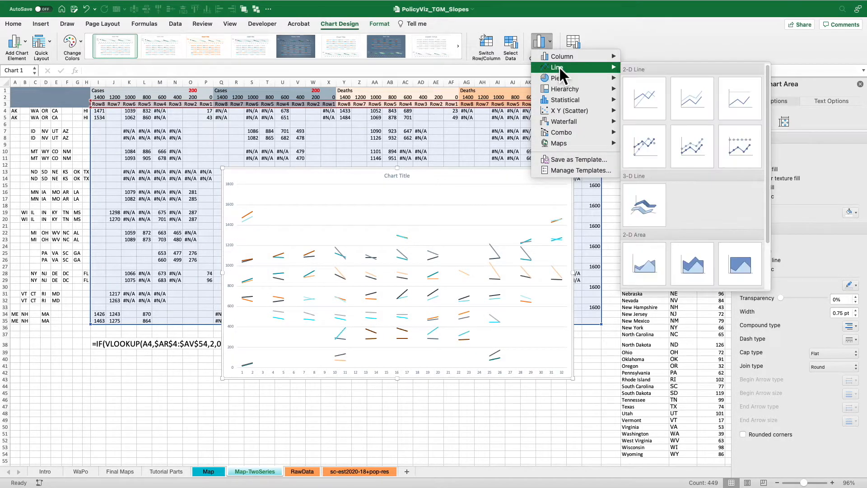
pyautogui.click(664, 145)
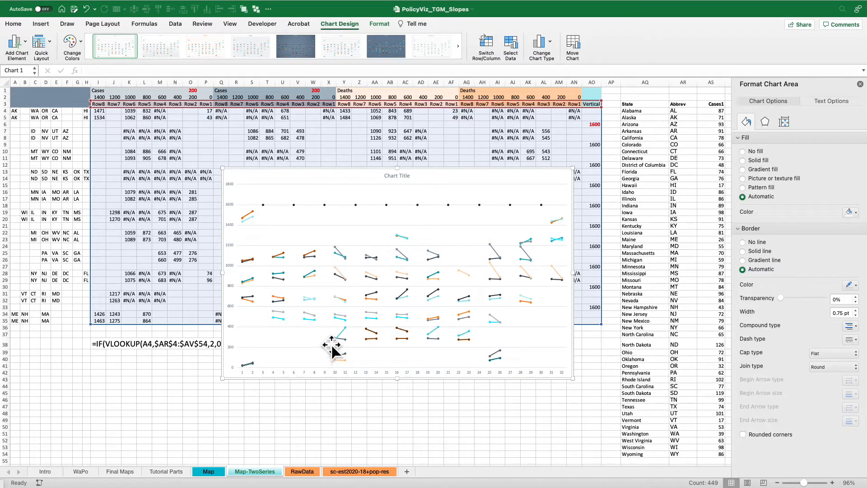
pyautogui.click(81, 473)
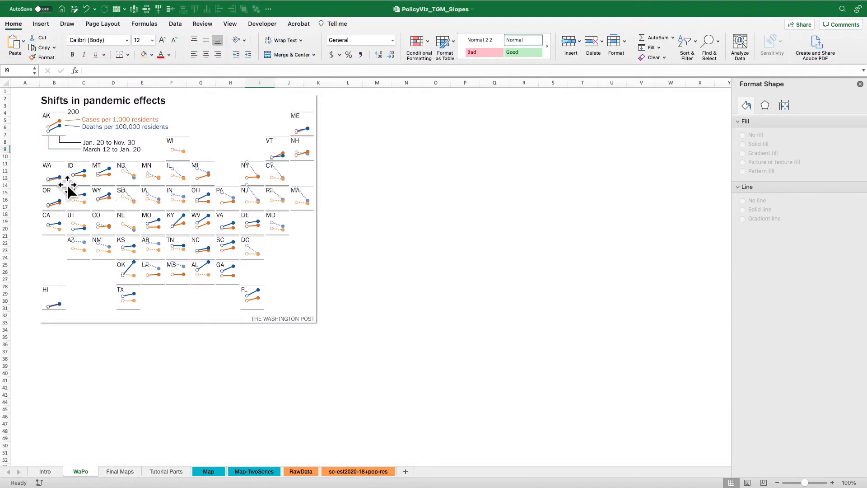
pyautogui.click(255, 472)
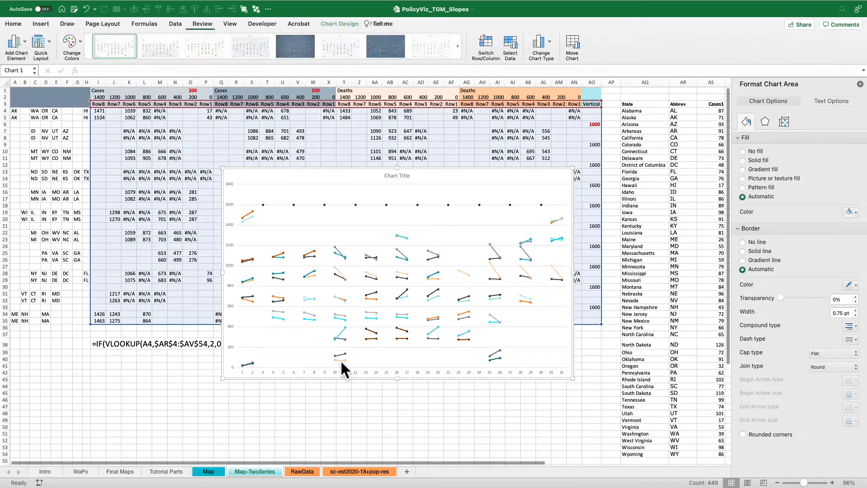
# Format the first Cases group's Row6 series (column K) with a solid teal line.
pyautogui.click(316, 260)
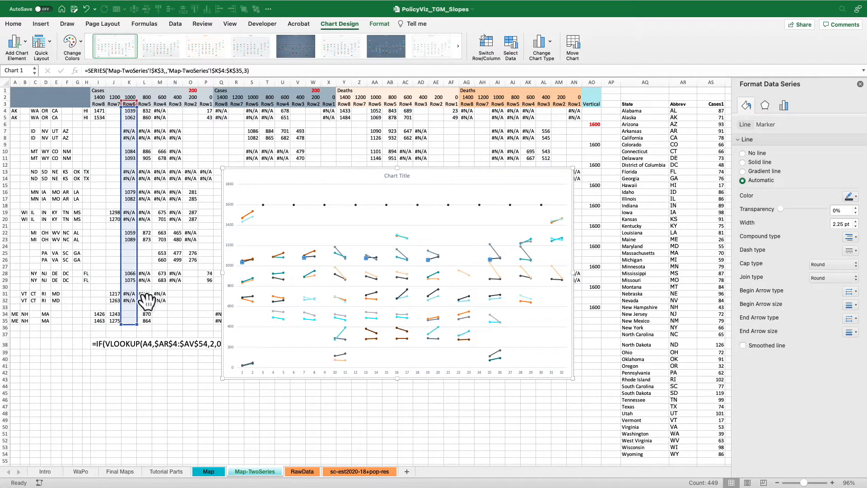
pyautogui.click(755, 161)
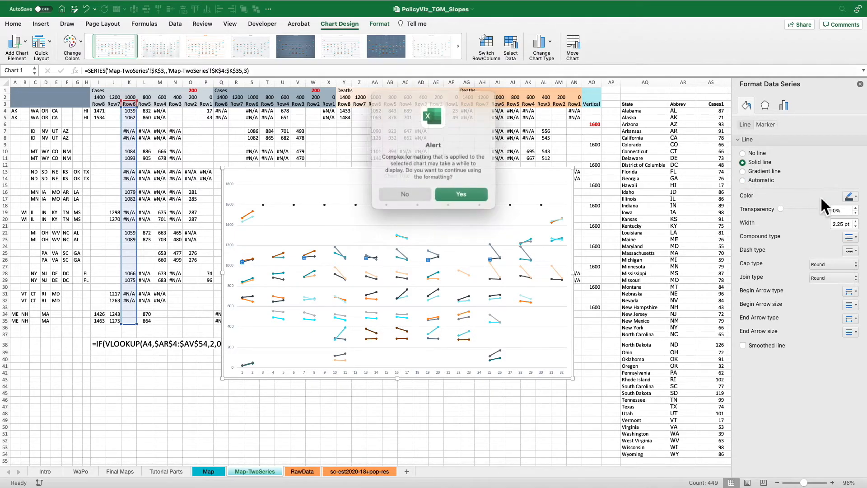
pyautogui.click(477, 193)
pyautogui.click(850, 196)
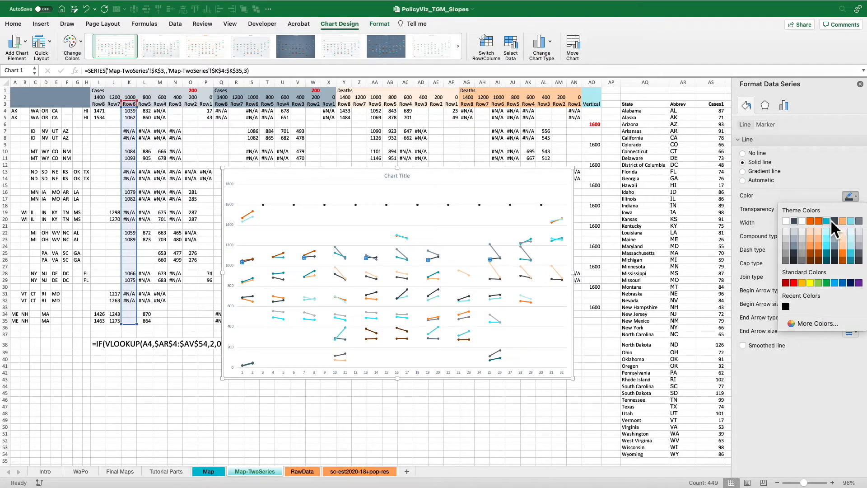
pyautogui.click(830, 220)
# Give the column K Row6 series markers a solid teal fill and no border line.
pyautogui.click(770, 125)
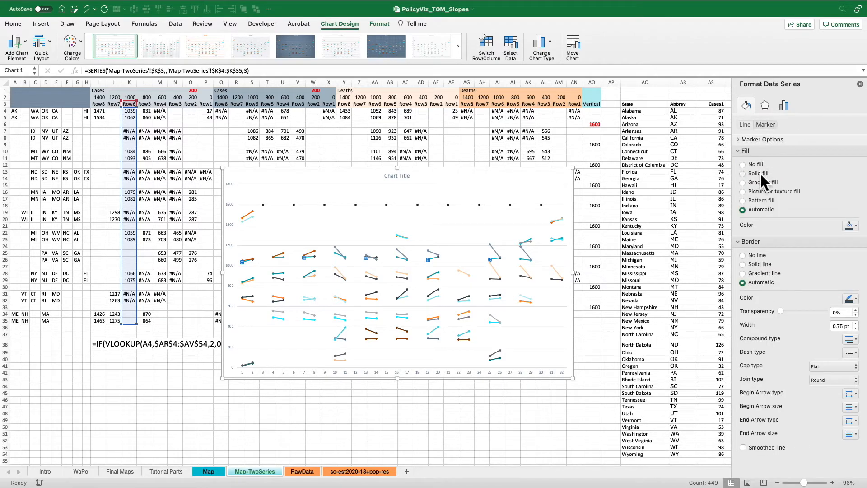
pyautogui.click(760, 173)
pyautogui.click(851, 225)
pyautogui.click(830, 252)
pyautogui.click(761, 268)
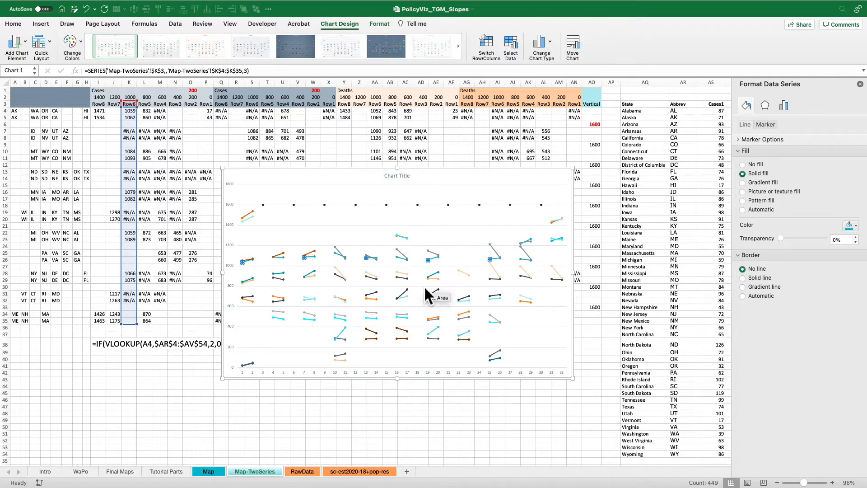
# Give the second Cases group's Row6 series (column S) solid-filled markers with no border line.
pyautogui.click(286, 260)
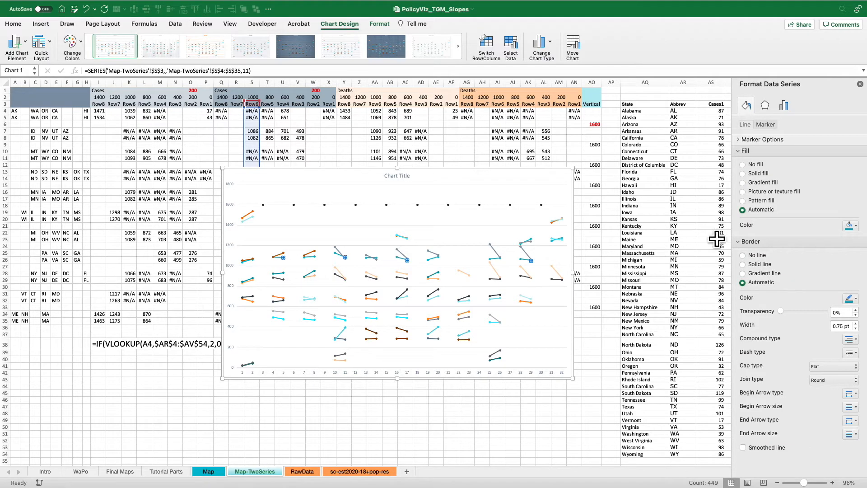
pyautogui.click(765, 174)
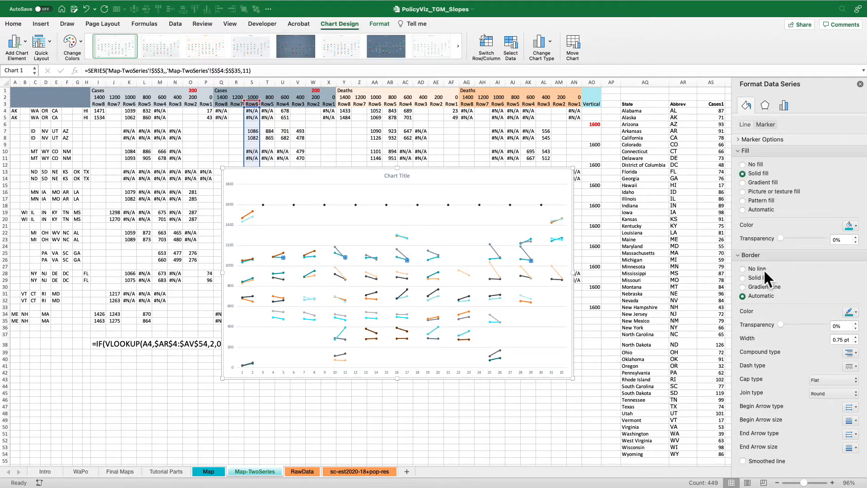
pyautogui.click(763, 269)
# Format the line of the column S Row6 series as a solid line with a dotted dash type.
pyautogui.click(746, 125)
pyautogui.click(763, 163)
pyautogui.click(855, 251)
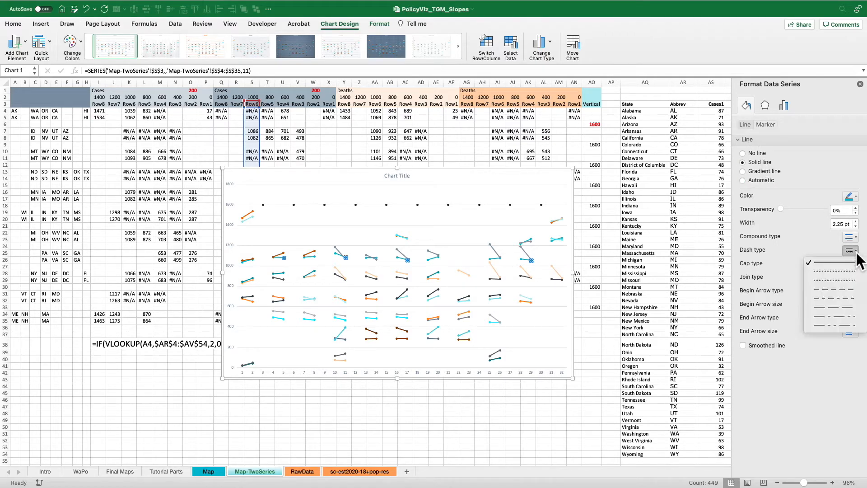
pyautogui.click(843, 272)
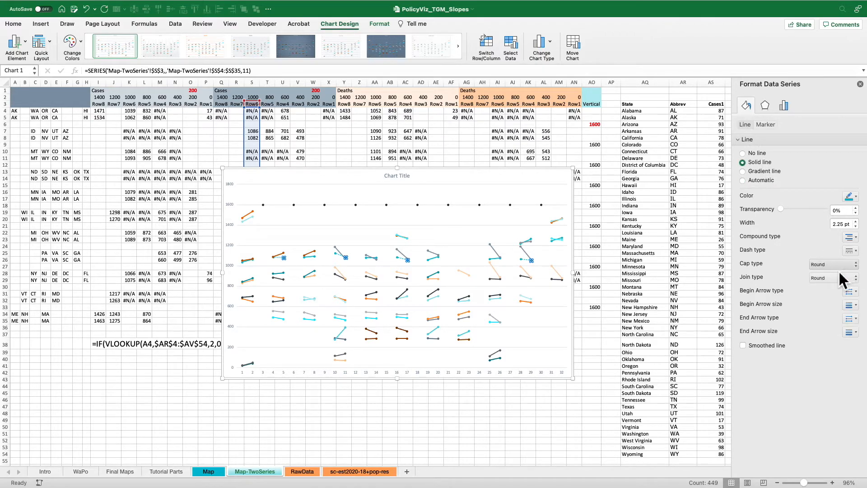
pyautogui.click(435, 179)
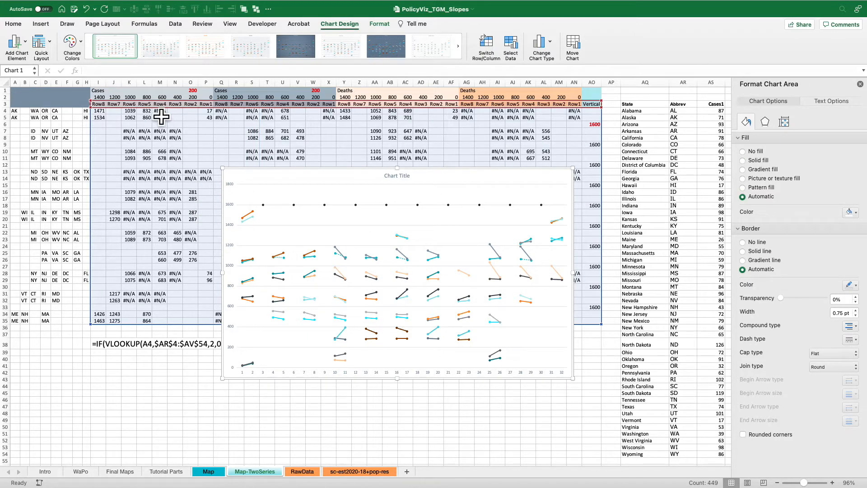
# Examine the two Cases Row6 columns, K and S, and compare the finished charts on Final Maps with the WaPo reference graphic.
pyautogui.click(131, 83)
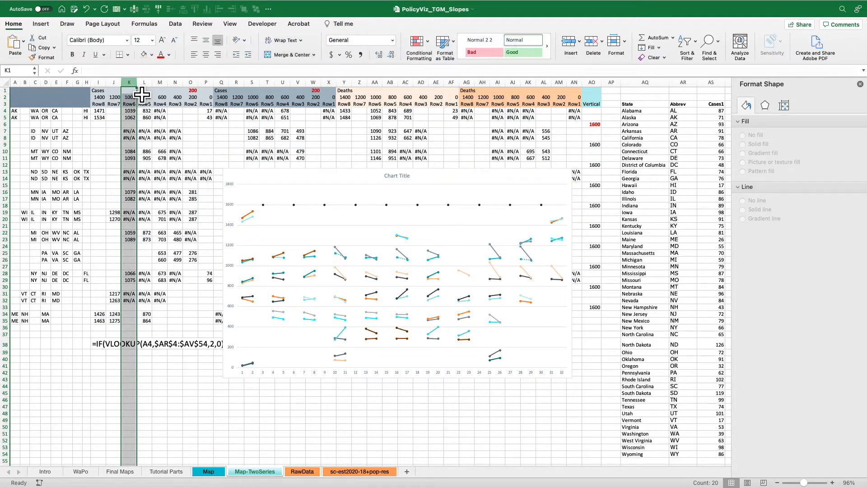
pyautogui.keyDown('super'); pyautogui.click(252, 83); pyautogui.keyUp('super')
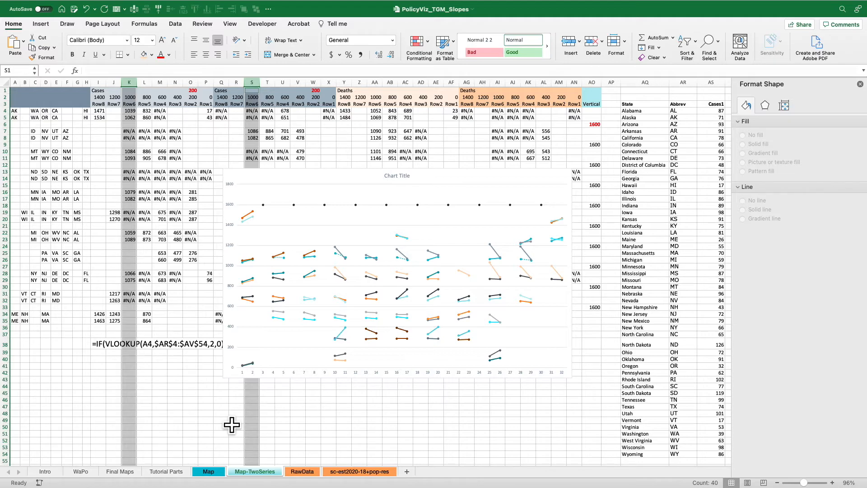
pyautogui.click(129, 473)
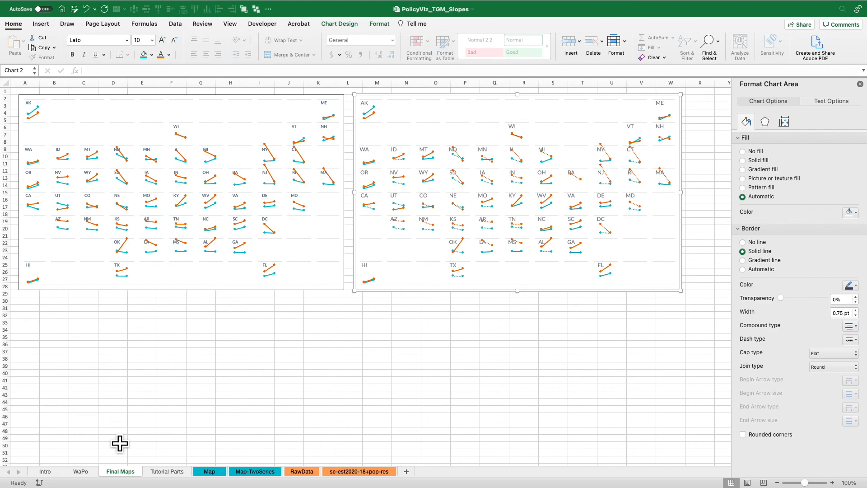
pyautogui.click(92, 472)
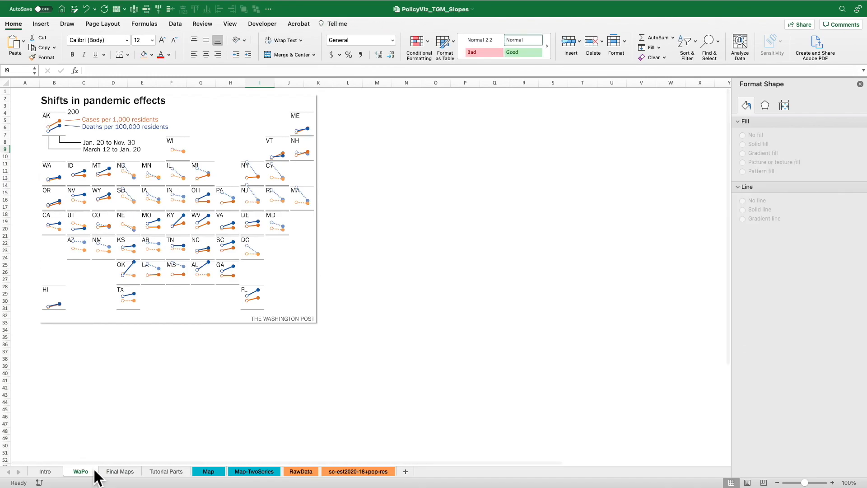